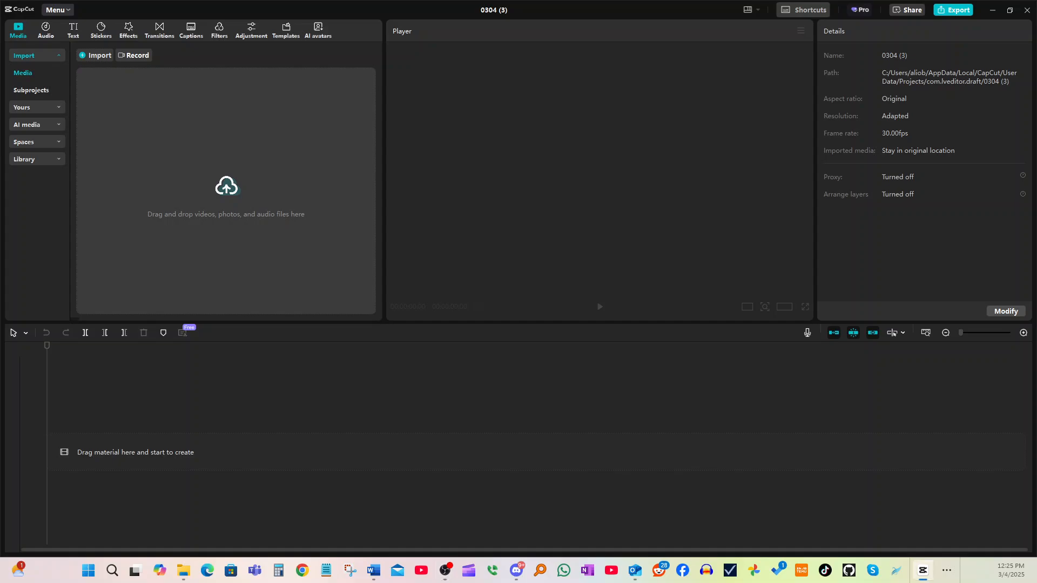
Import the video compound grouth.mp4 and place it at the start of the timeline
left_click_drag(213, 201, 238, 208)
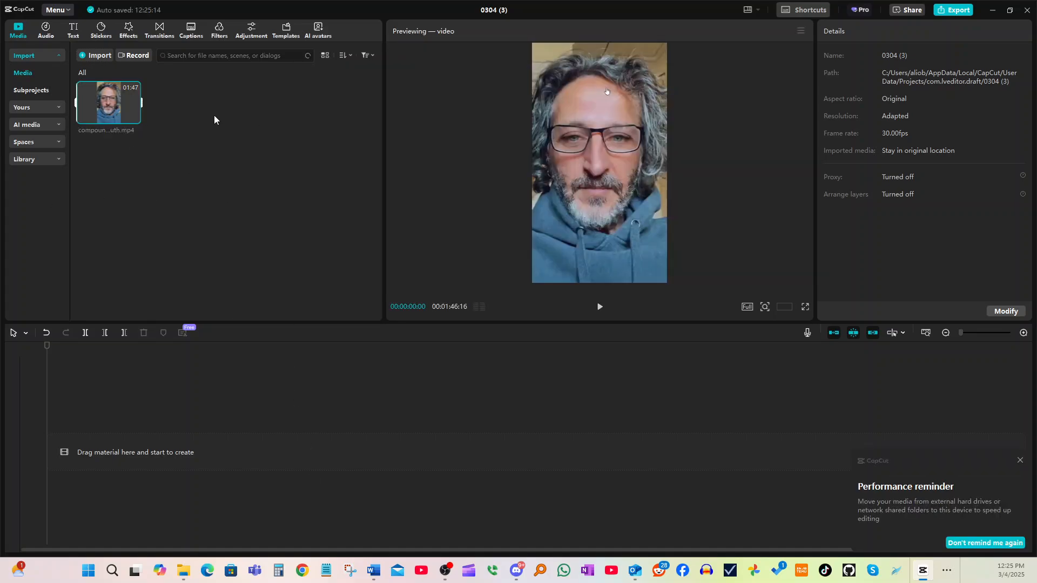
left_click(133, 118)
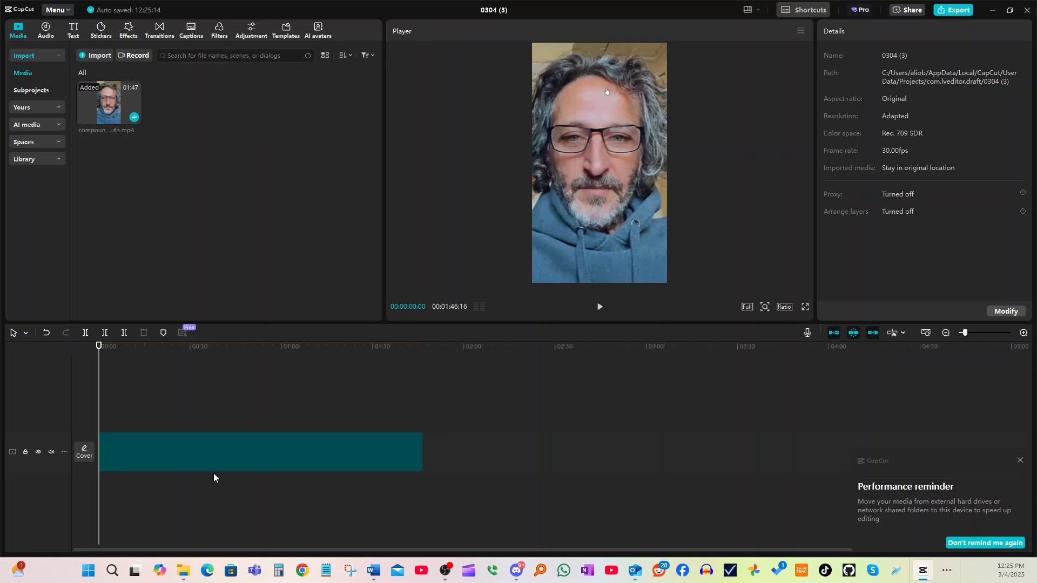
left_click(305, 462)
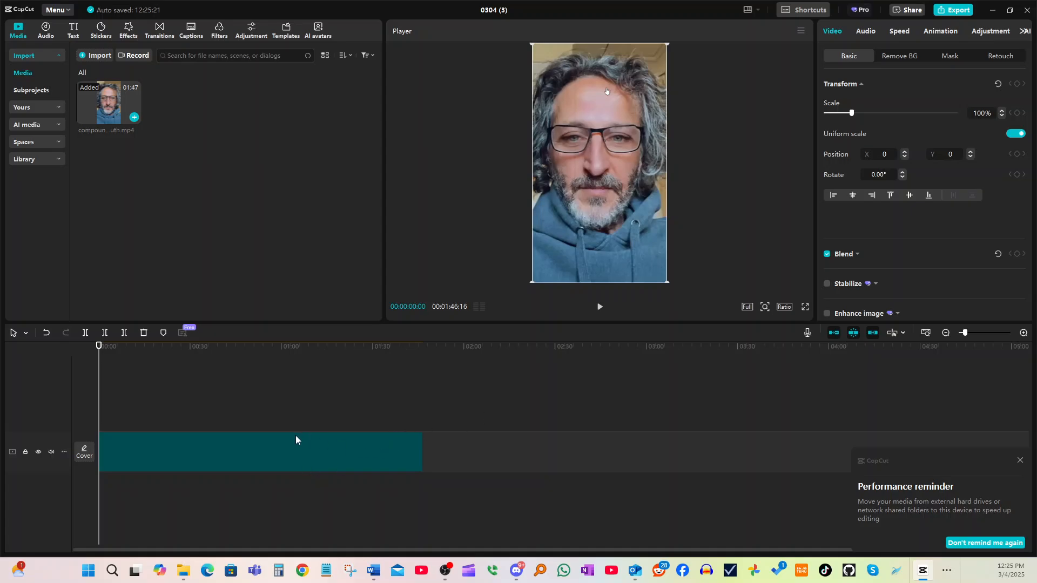
Set the project's aspect ratio to 1:1 and move the clip to the frame's right edge, at about X 842, Y 0
left_click(788, 308)
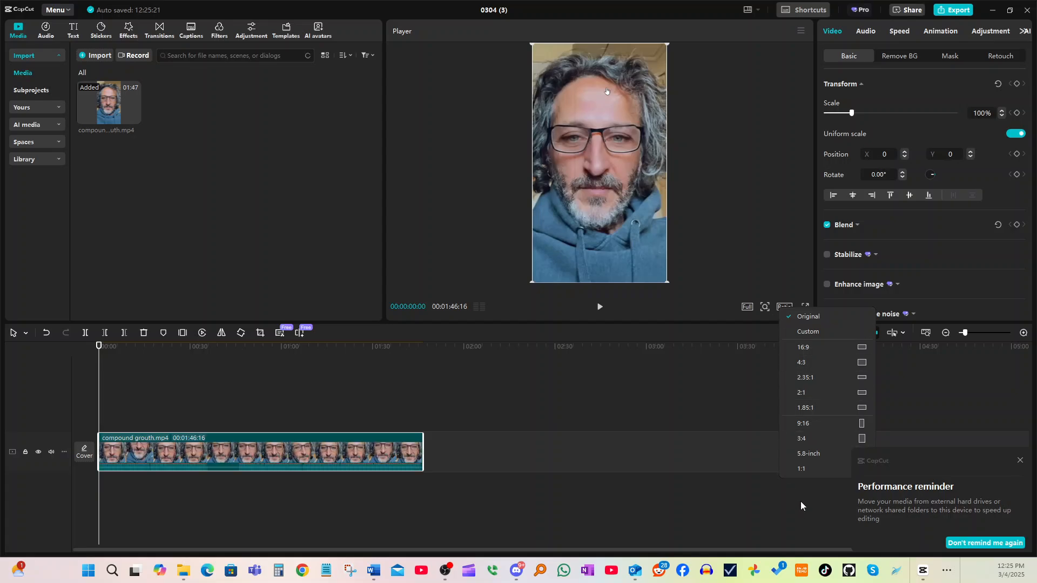
left_click(808, 469)
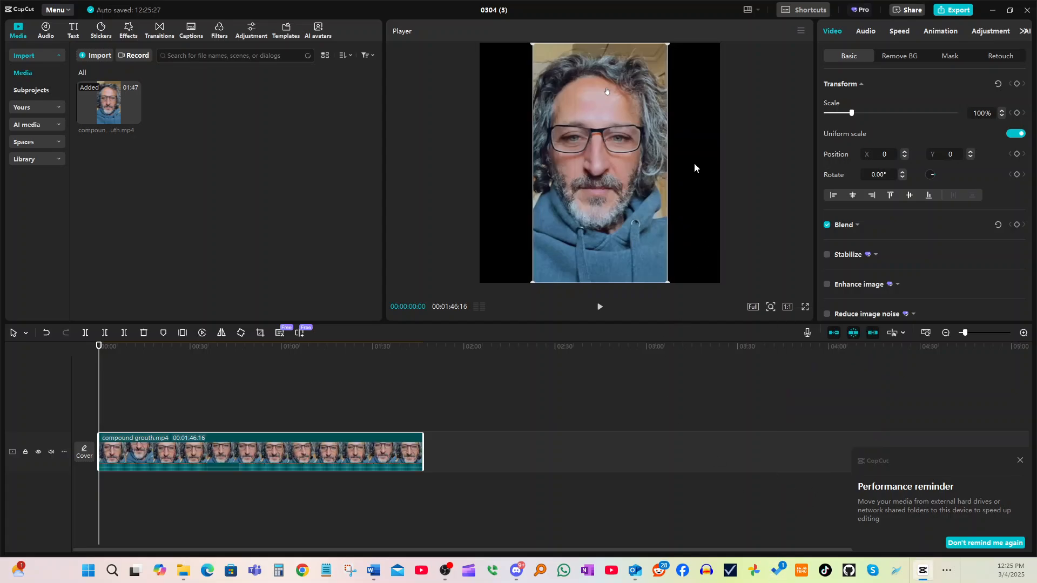
left_click_drag(606, 196, 660, 194)
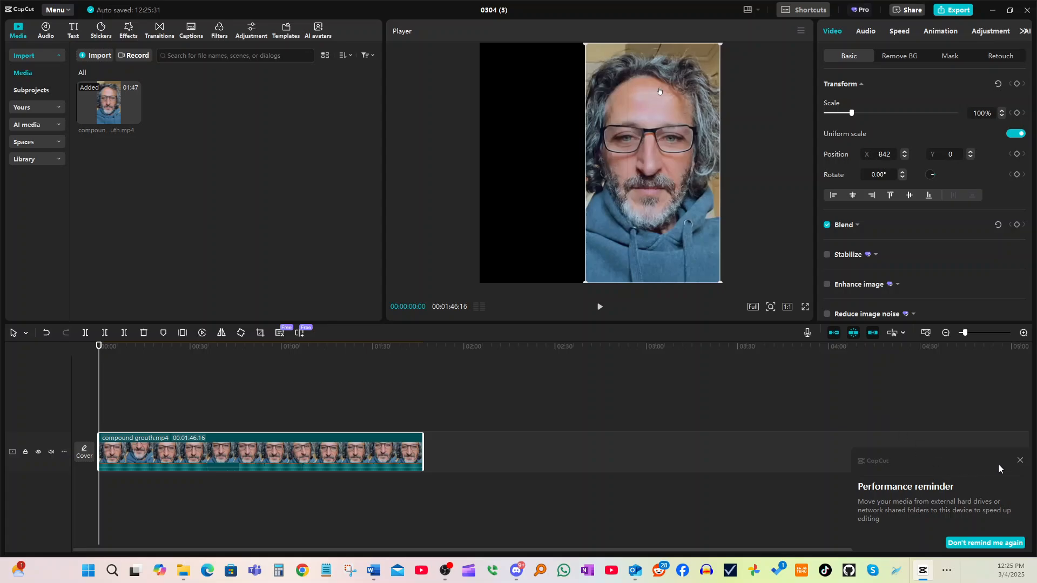
left_click(1020, 460)
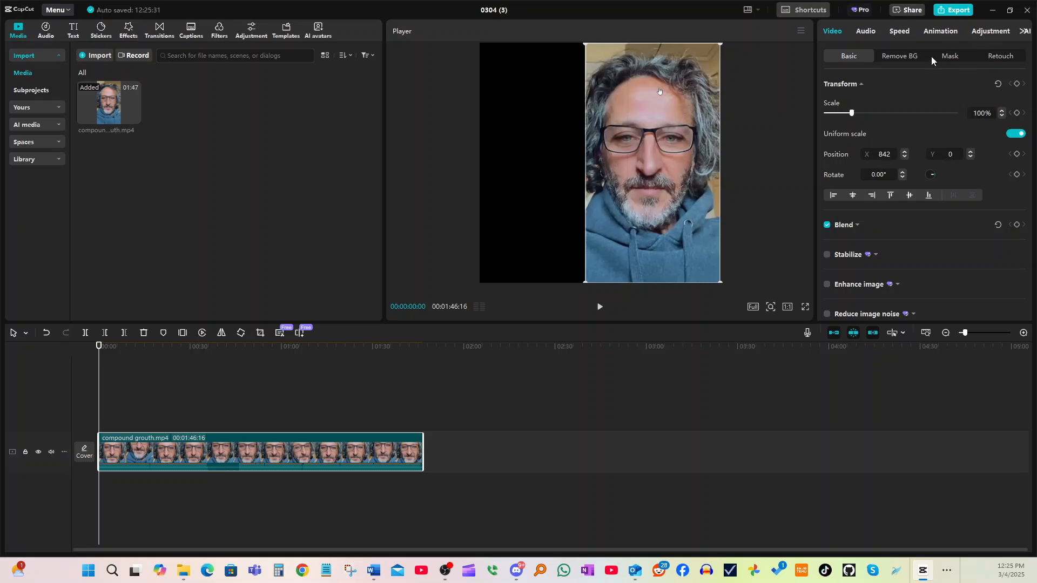
Turn the clip black and white by setting its saturation to -50
left_click(989, 33)
scroll(906, 255, "down", 6)
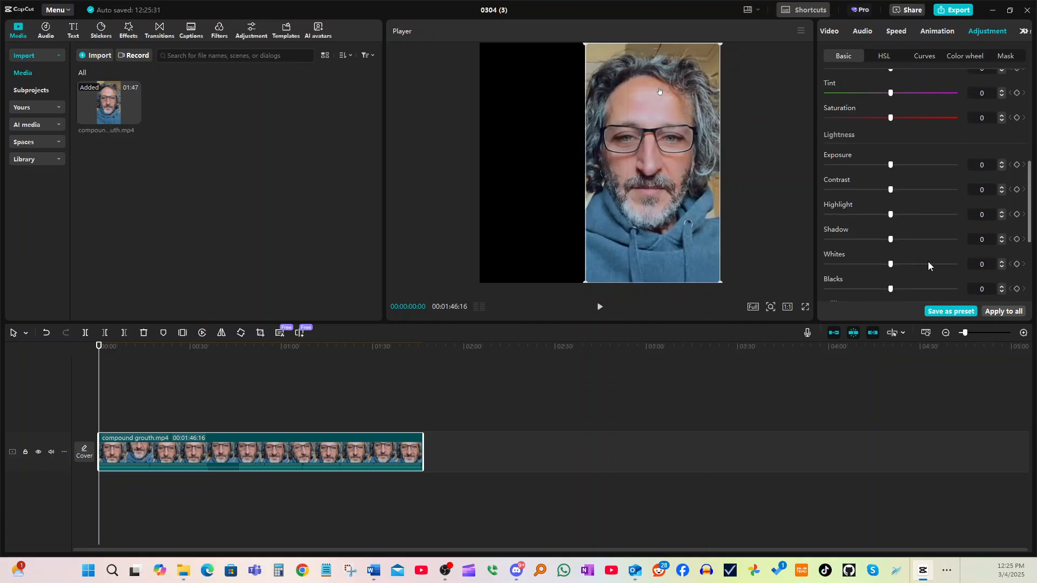
scroll(918, 237, "up", 2)
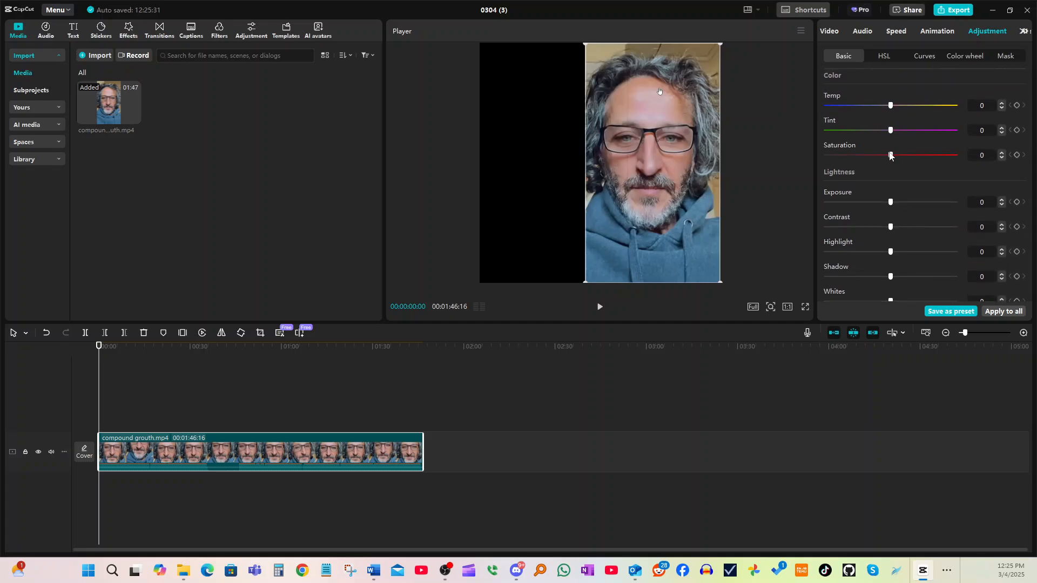
left_click_drag(864, 154, 782, 161)
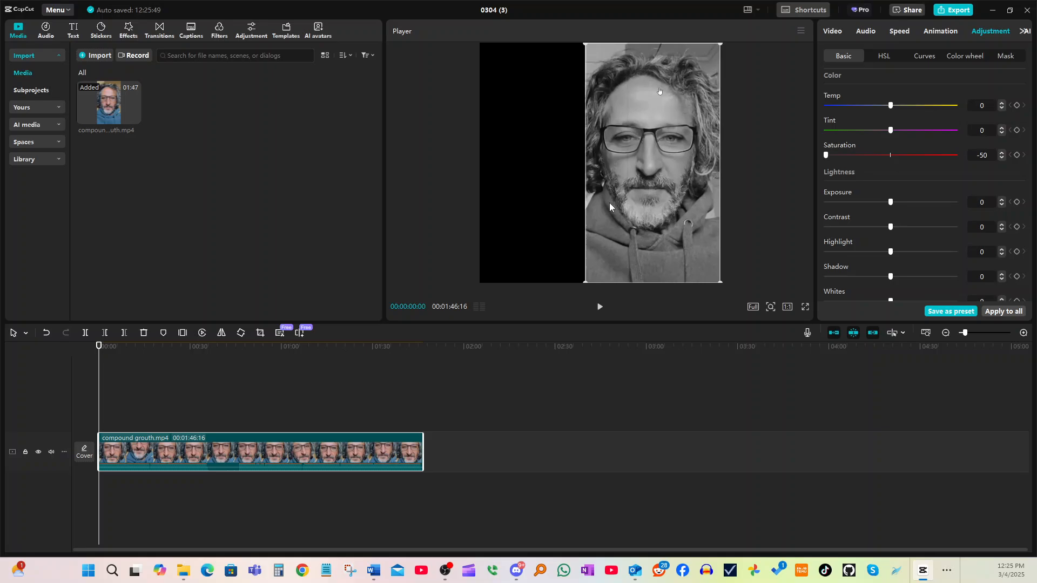
left_click(606, 358)
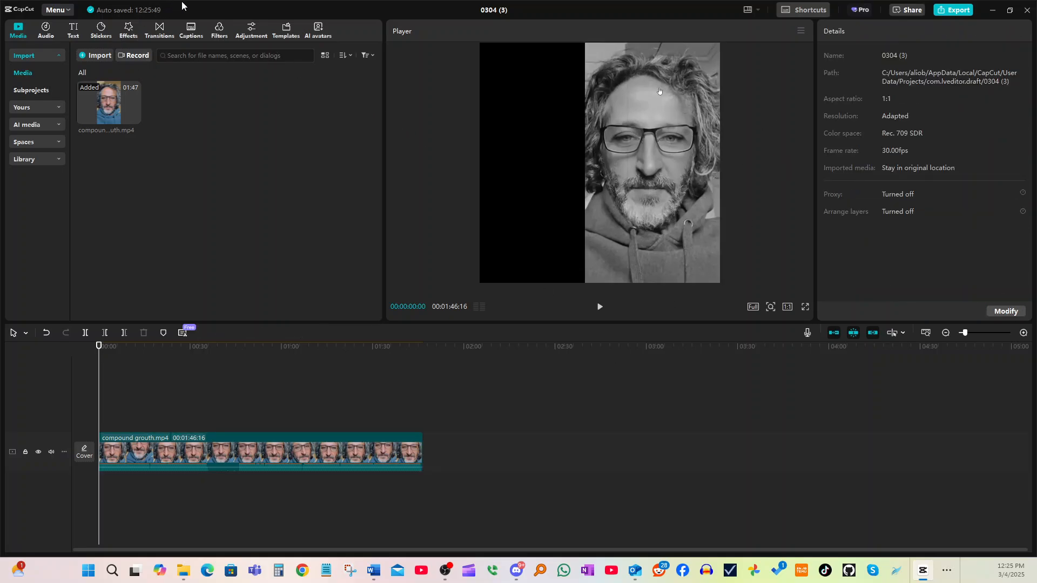
Cut away everything in the clip before 00:00:46:02 and play the beginning of the remaining footage
left_click(189, 28)
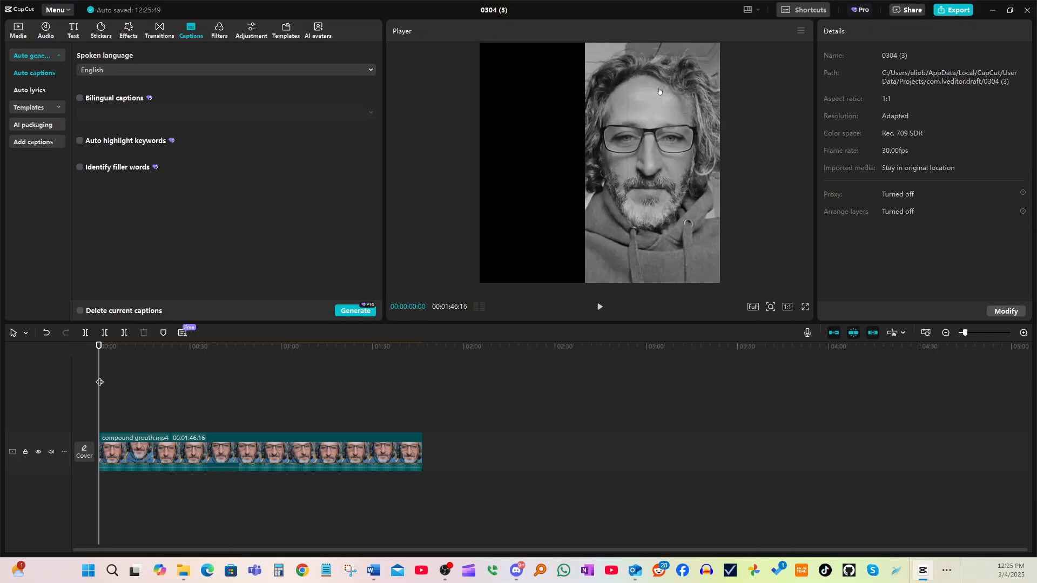
left_click_drag(100, 382, 229, 385)
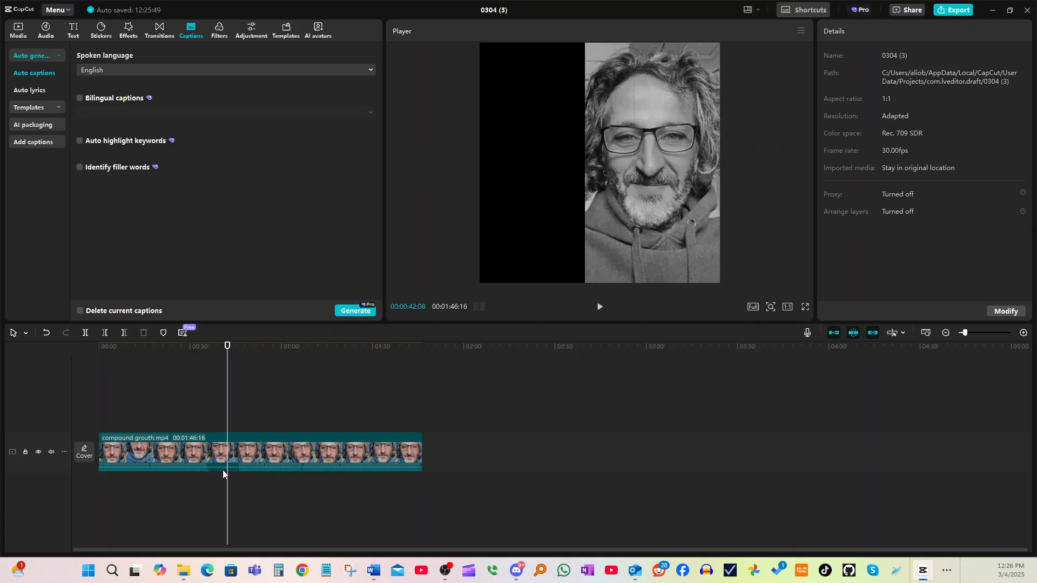
left_click(1023, 332)
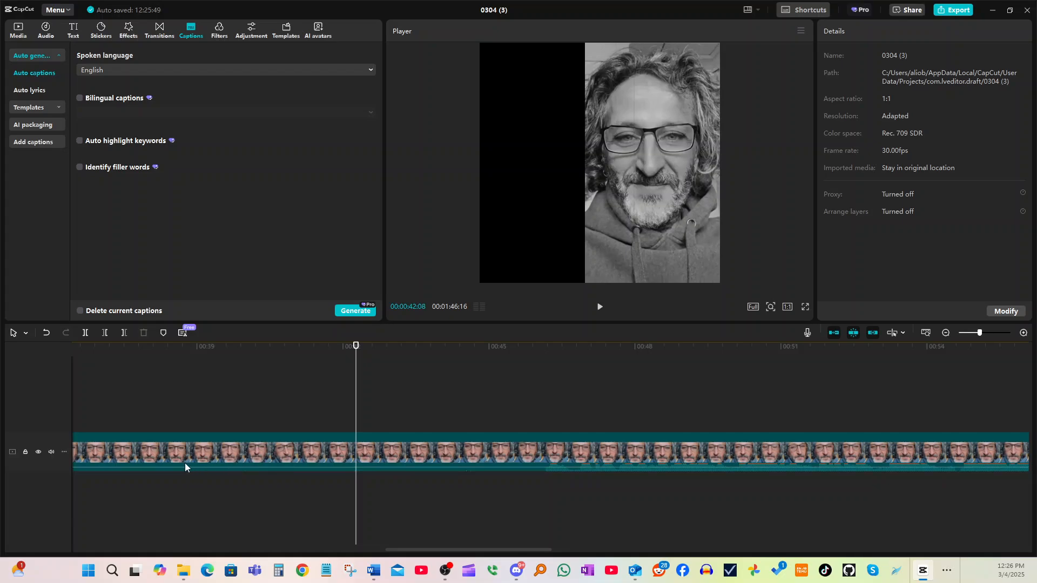
left_click_drag(357, 359, 541, 373)
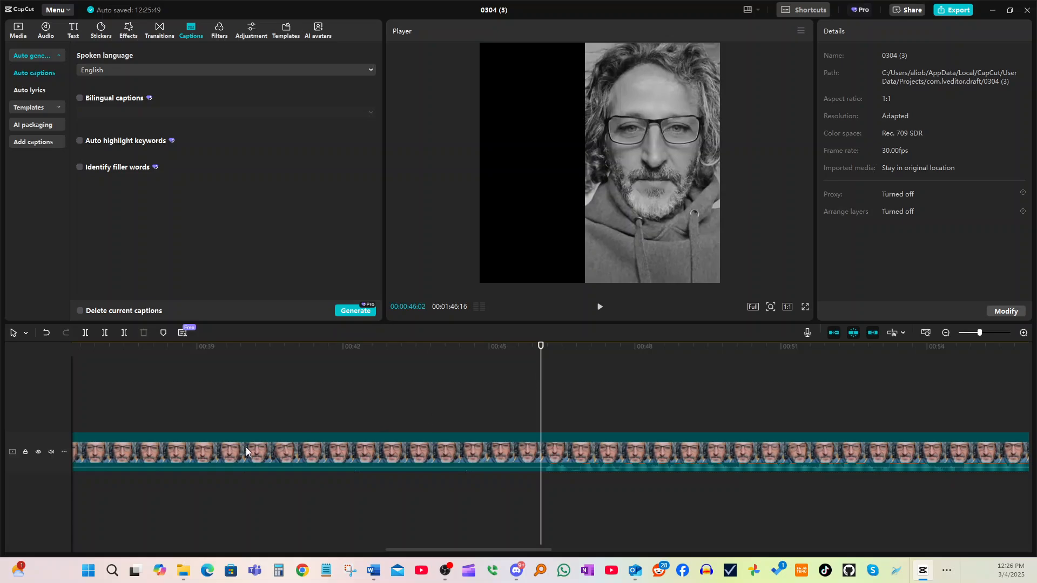
left_click(106, 332)
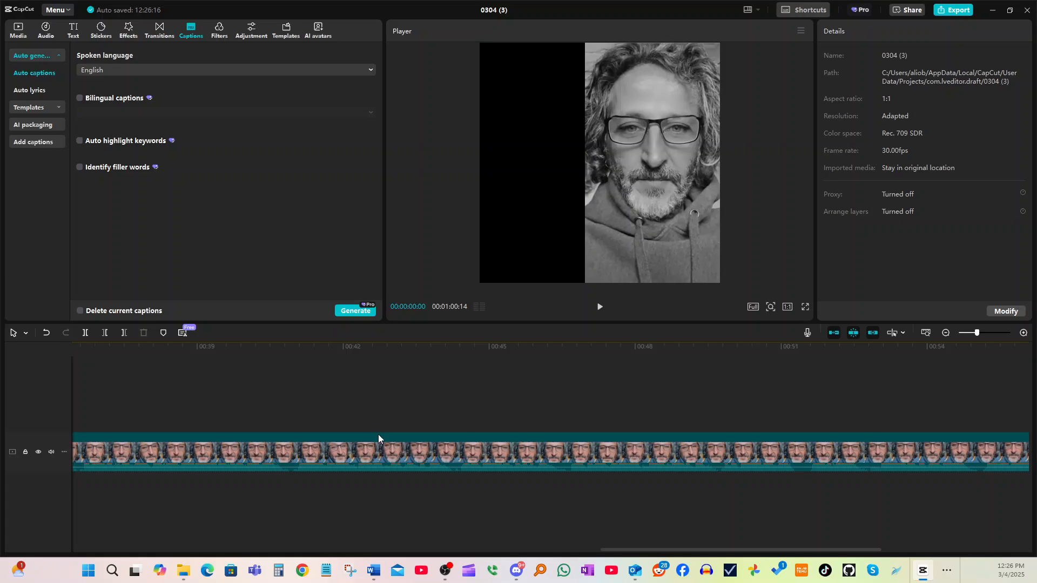
key("shift+z")
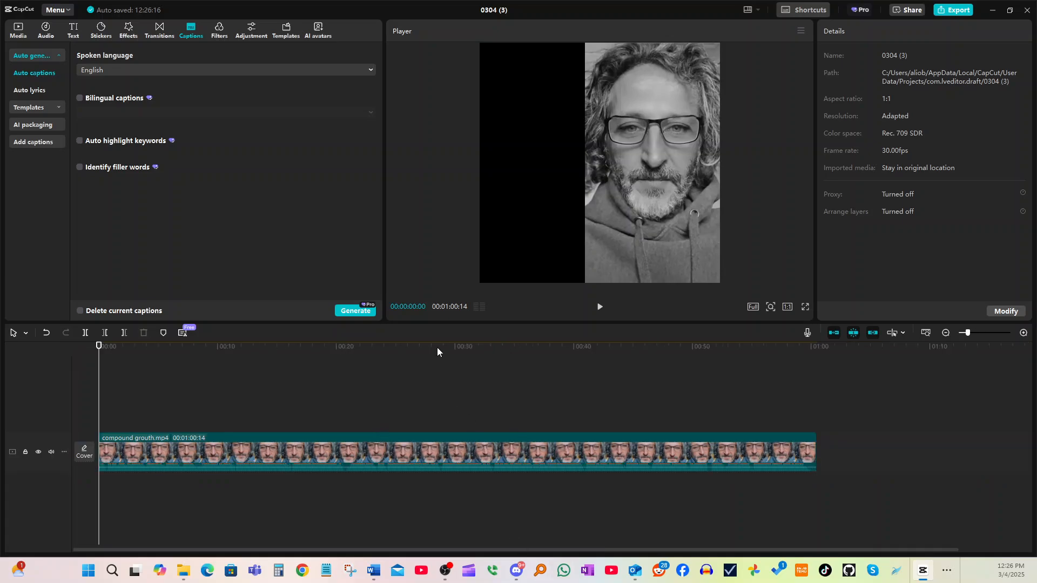
left_click(600, 307)
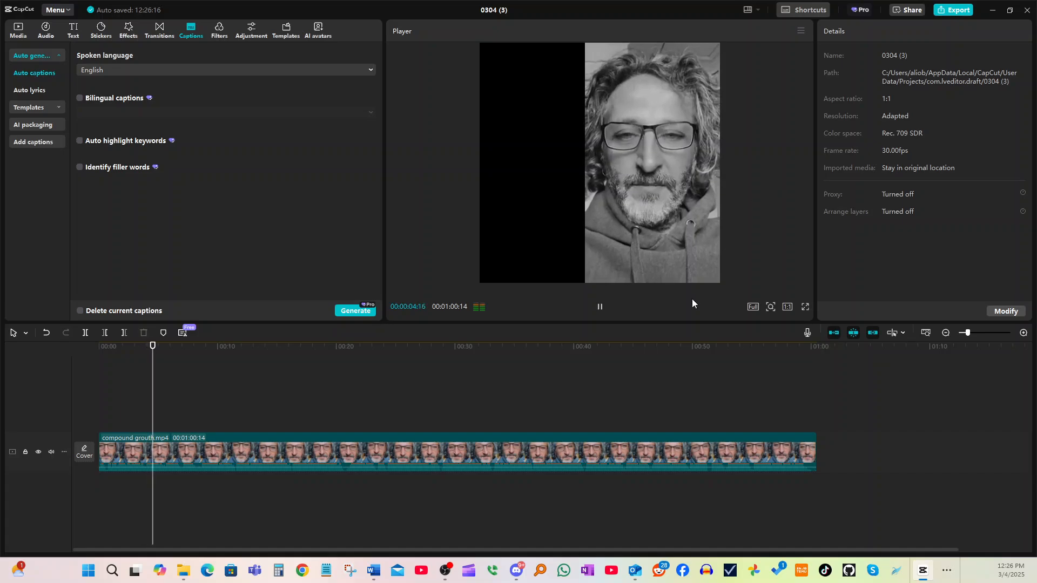
left_click(600, 308)
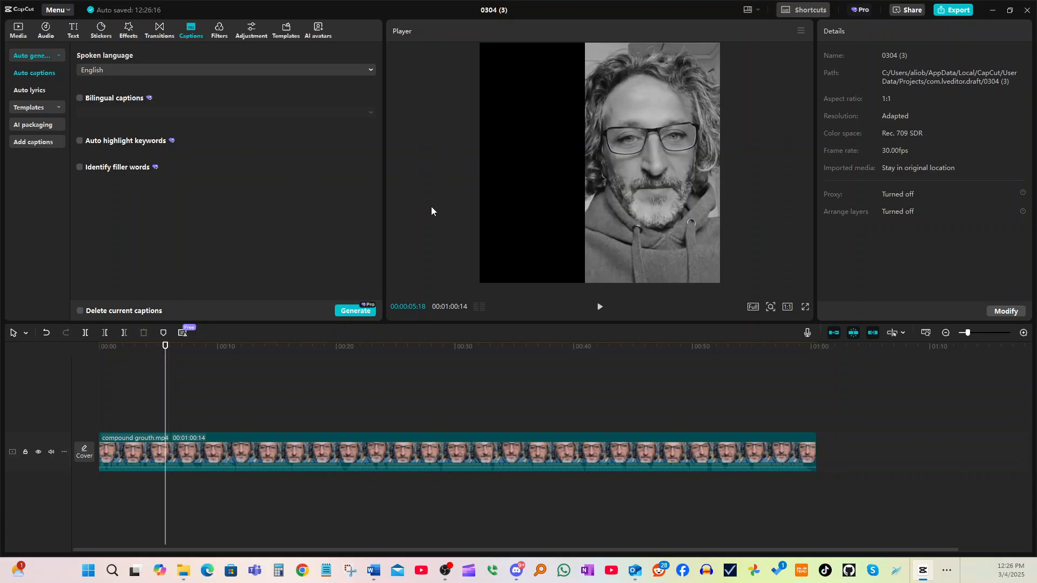
Generate English auto captions and apply the "TURN YOUR TEXT INTO" caption template to all of them
left_click(352, 313)
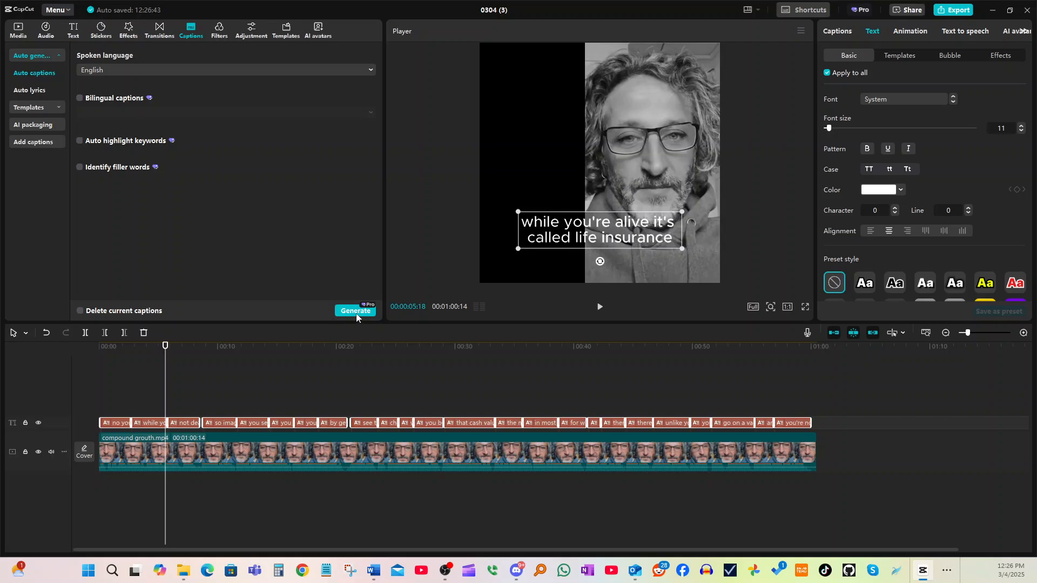
left_click(592, 236)
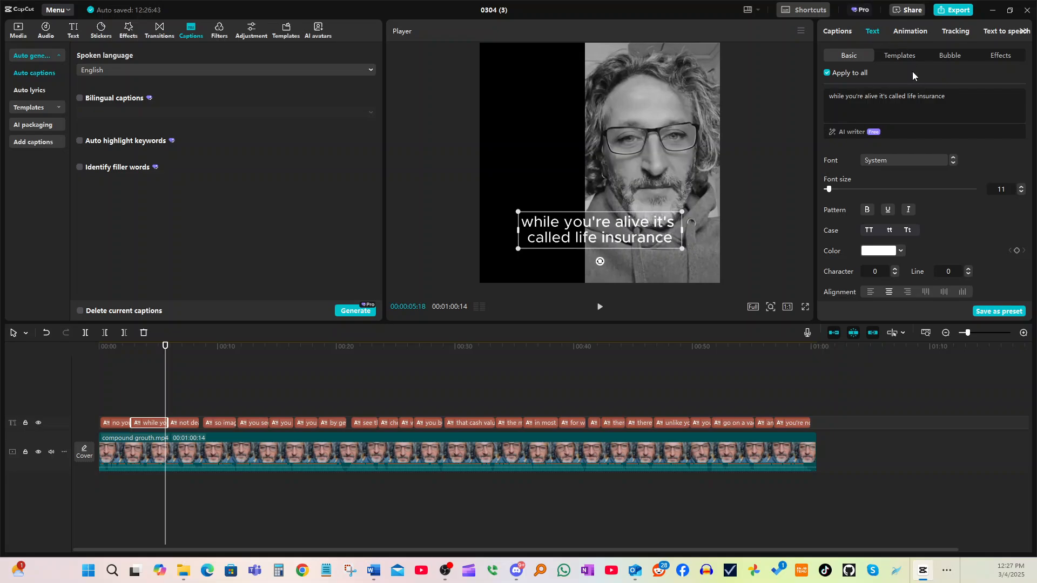
left_click(899, 55)
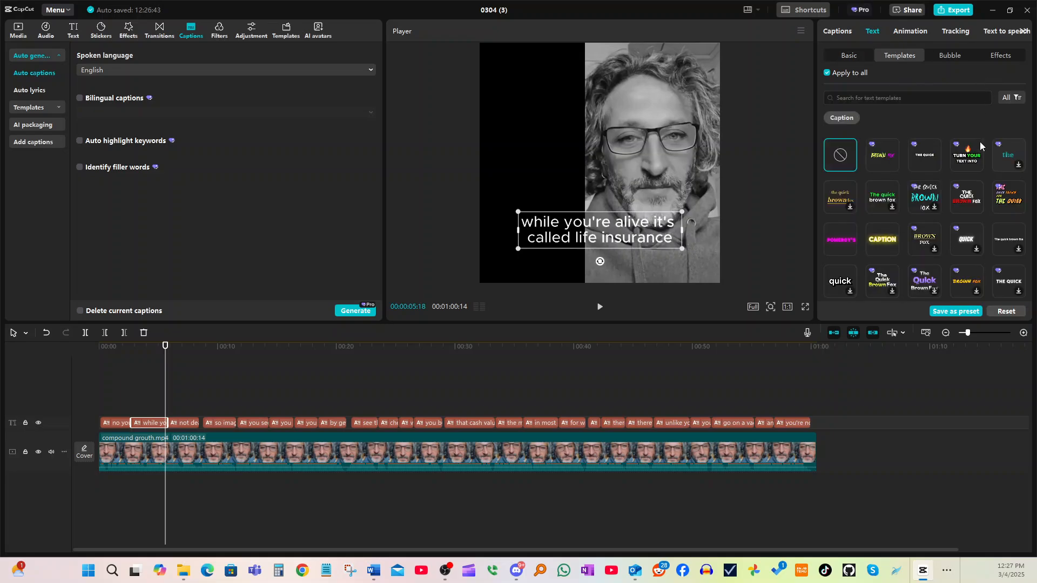
left_click(968, 162)
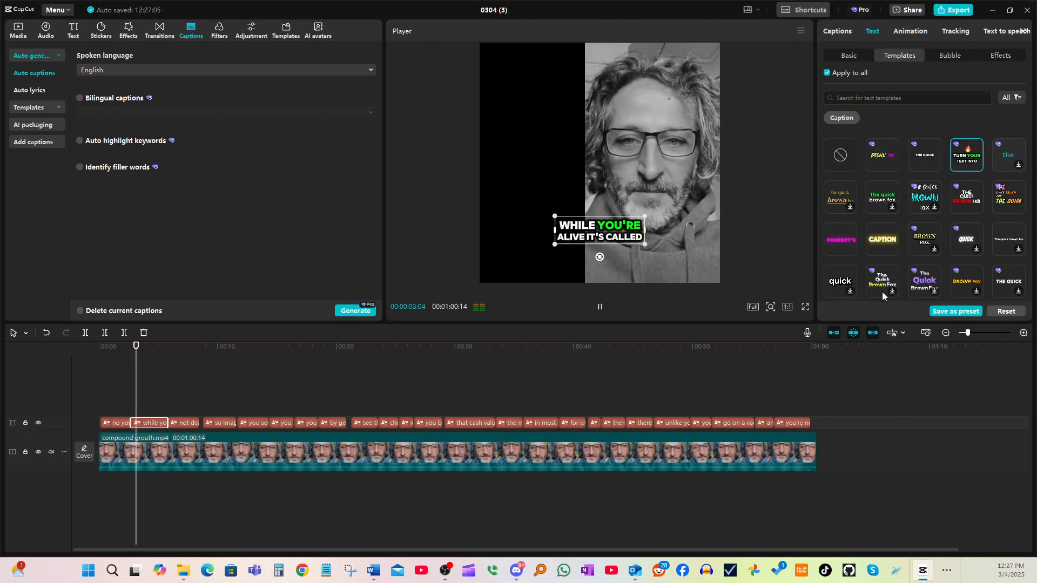
Stop the playback and move the captions into the lower part of the black area beside the clip
left_click(598, 310)
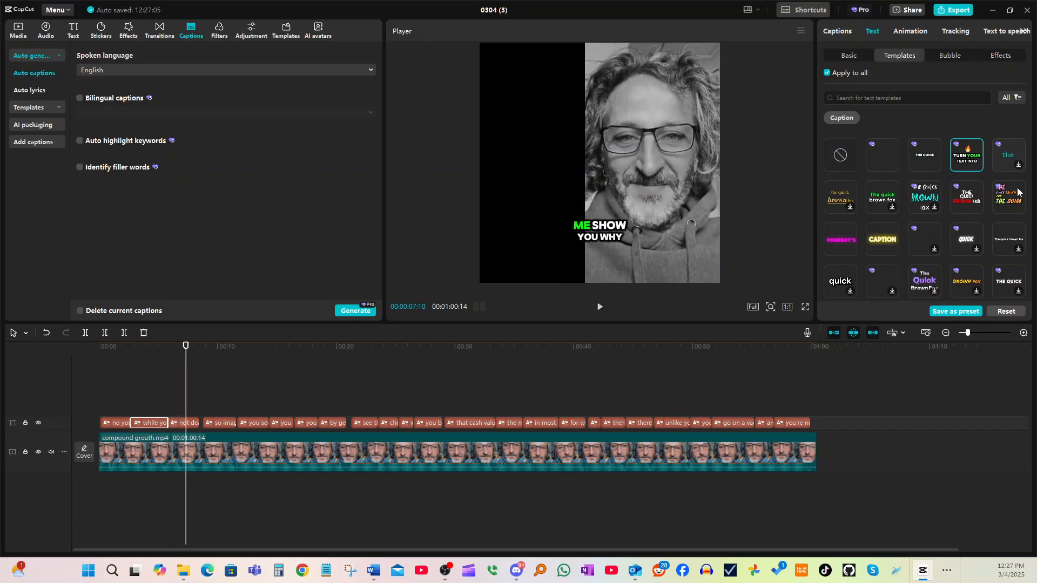
left_click_drag(615, 240, 550, 255)
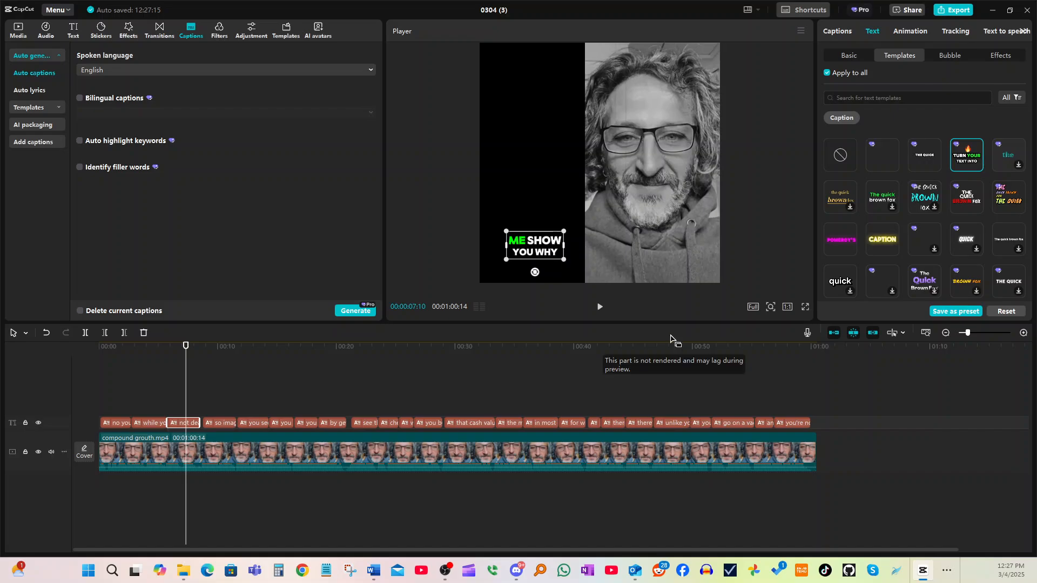
left_click(754, 154)
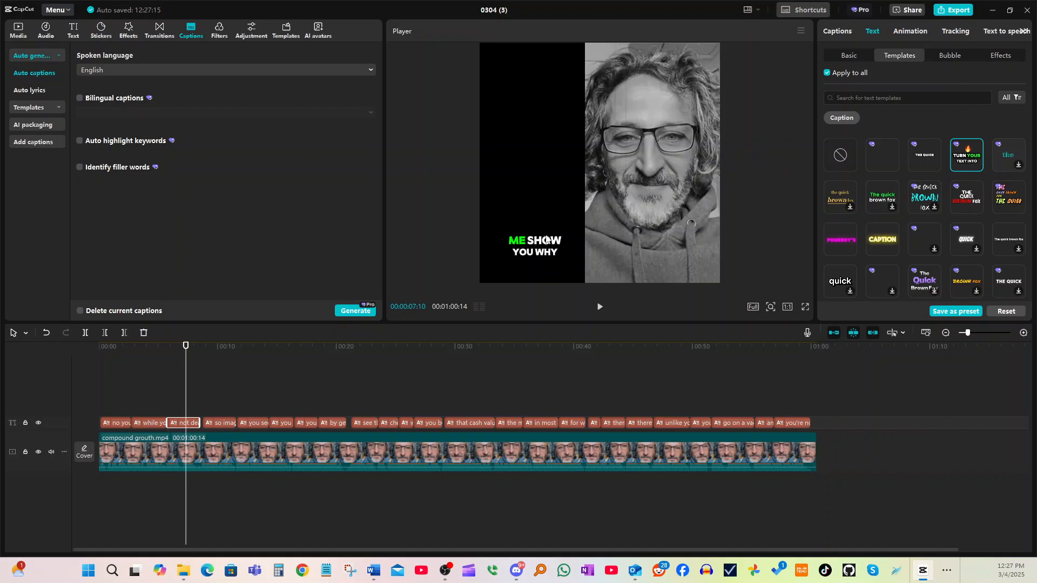
Add a default text clip and stretch it from the timeline's start to the end of the last caption
left_click(72, 32)
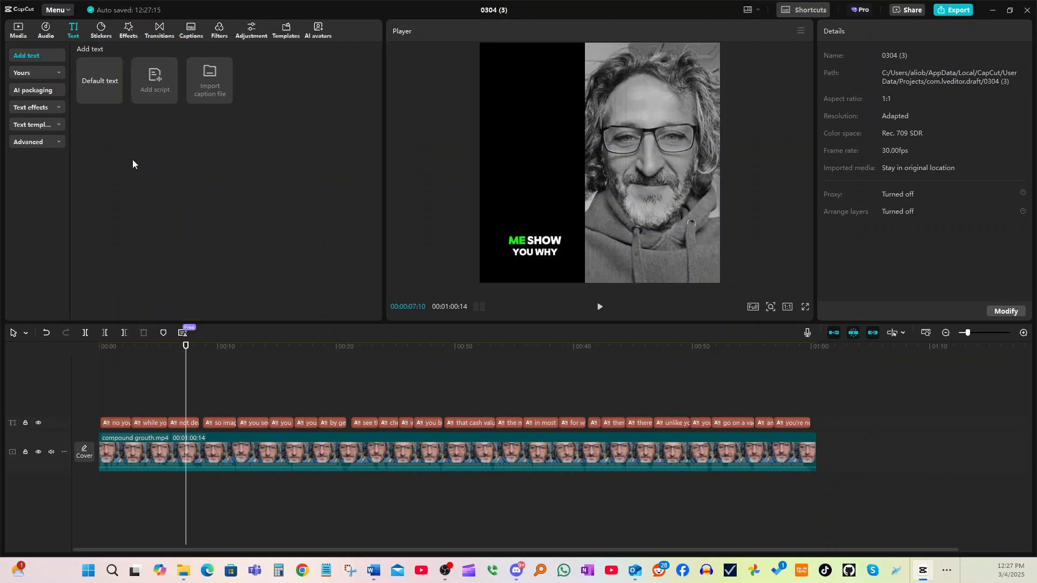
left_click(114, 98)
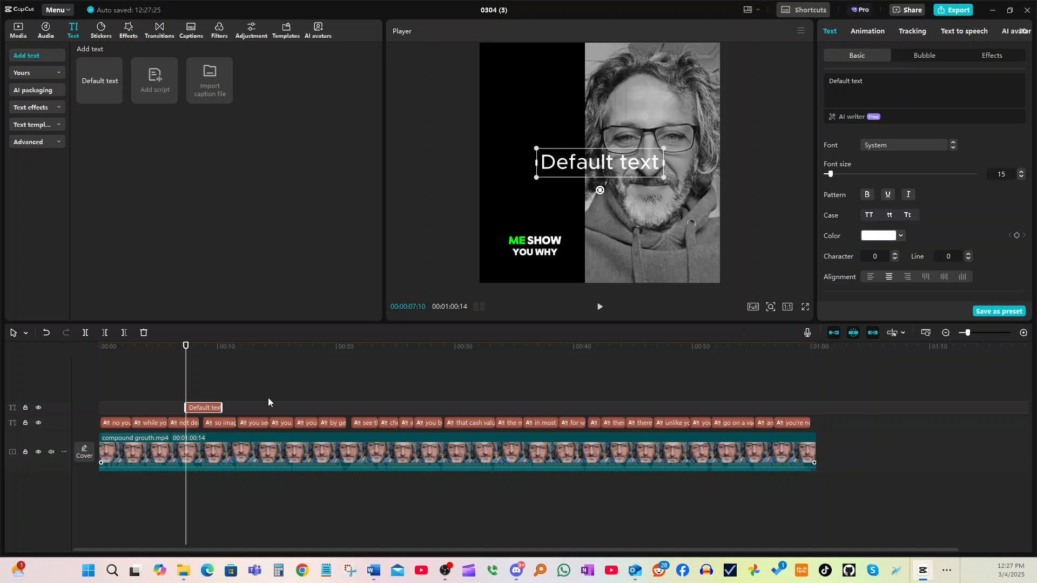
left_click_drag(179, 407, 98, 408)
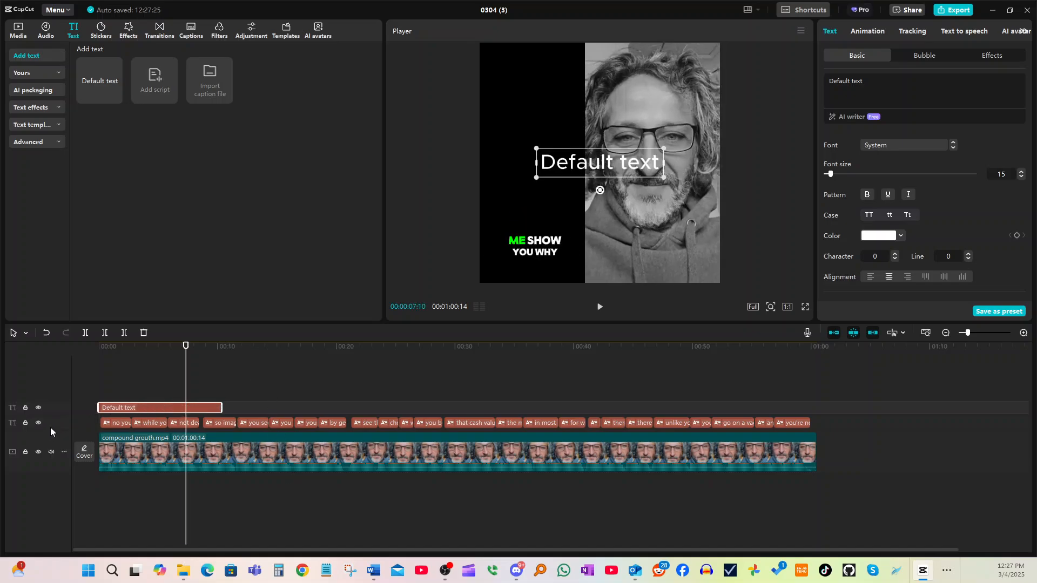
left_click_drag(222, 408, 811, 379)
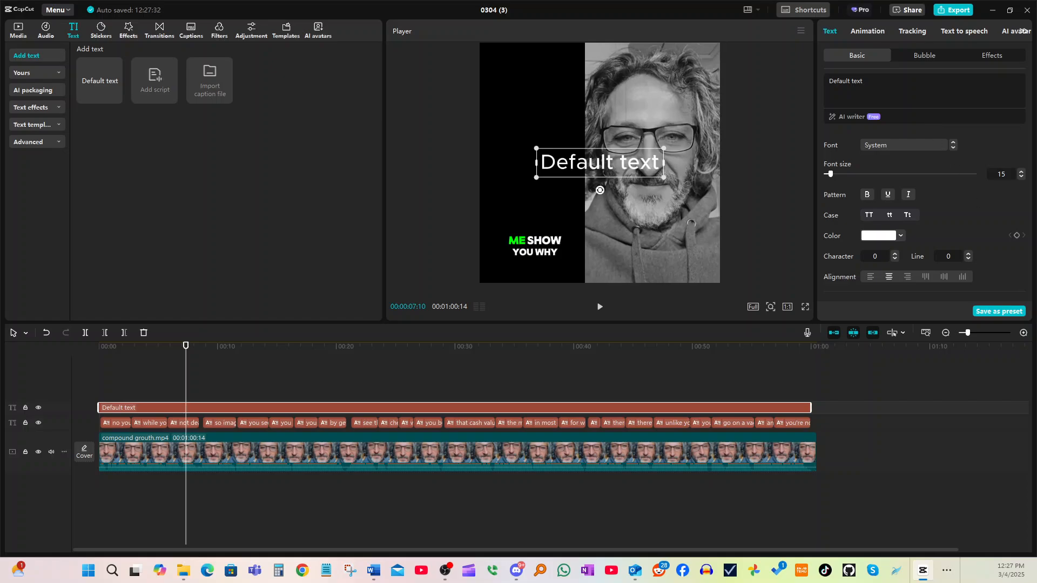
Replace the default text with the copied call to action "SEND ME A MESSAGE OR COMMENT "1 LIFE"" and the contact's phone number
key("alt+Tab")
left_click(892, 86)
key("ctrl+a")
key("ctrl+v")
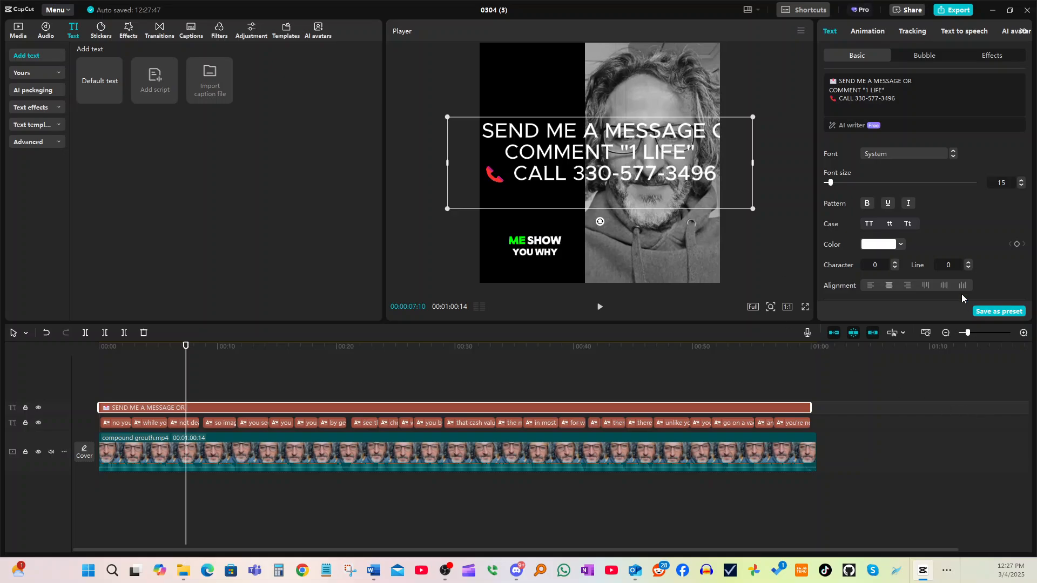
Set the call-to-action text's font size to 8 and move it to the frame's upper-left area, at about X -548, Y 1355
left_click(1021, 187)
left_click(1021, 187)
left_click(1021, 187)
left_click(1021, 186)
left_click(1021, 187)
left_click(1021, 186)
left_click(1021, 187)
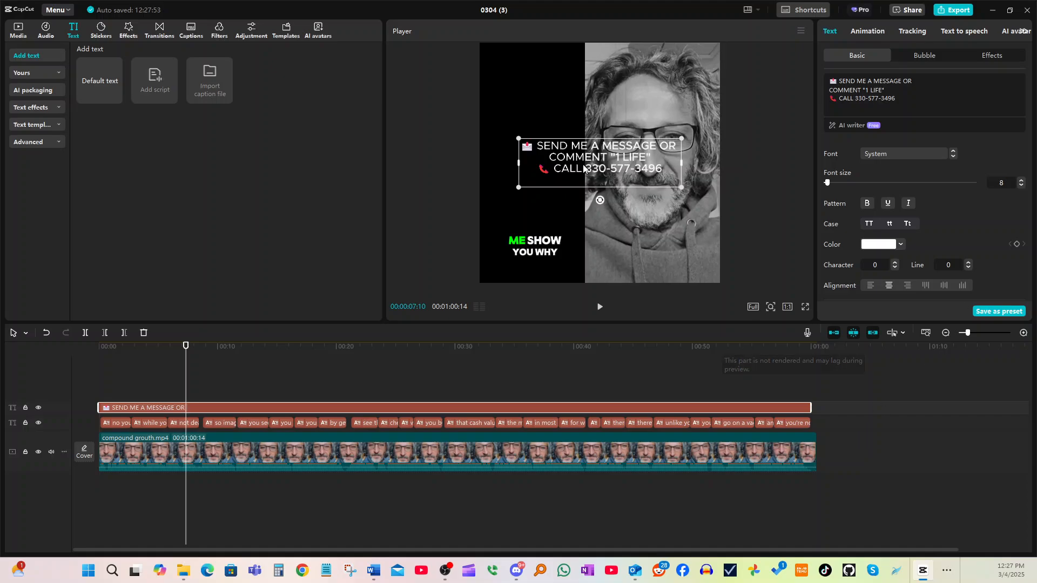
left_click_drag(609, 172, 575, 86)
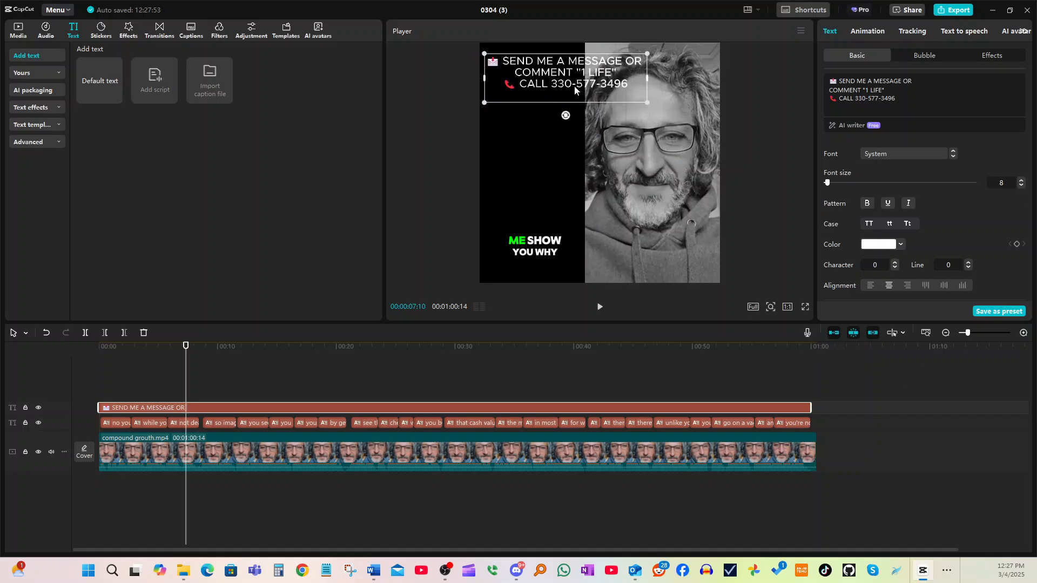
Apply the orange preset style without a background to the call-to-action text
scroll(908, 221, "down", 5)
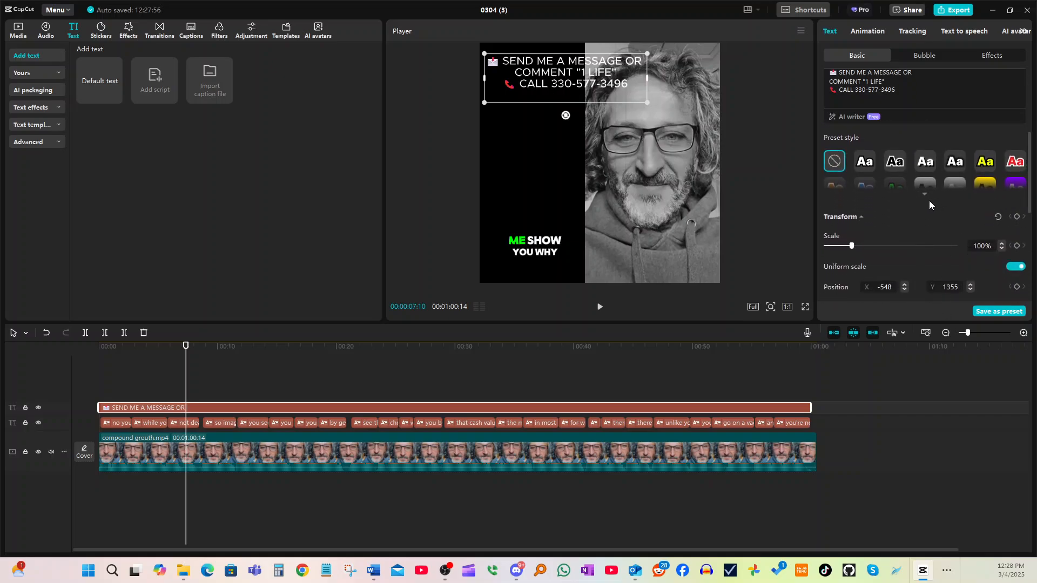
left_click(923, 197)
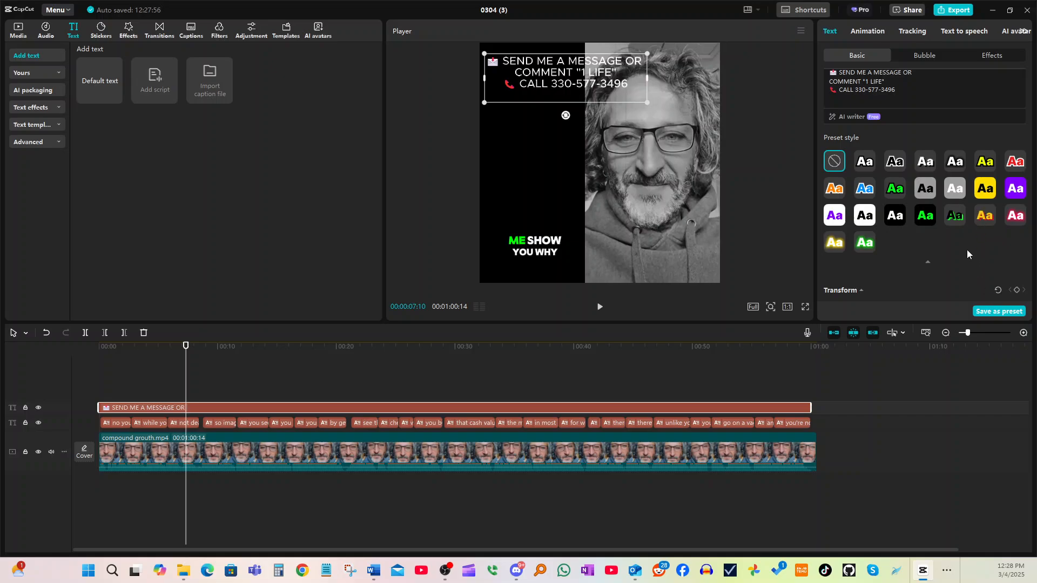
left_click(985, 222)
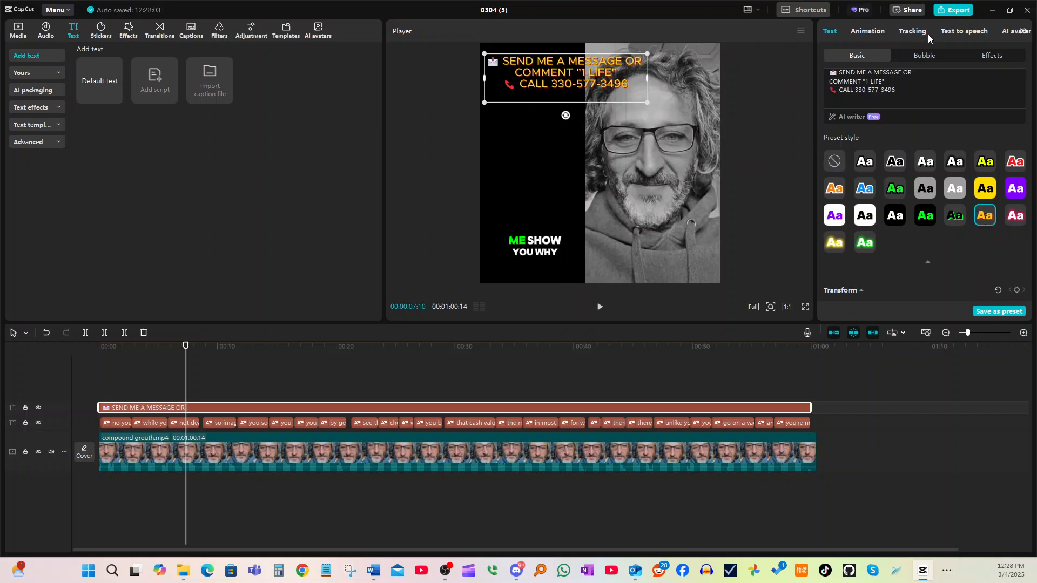
Give the call-to-action text the Floodlight loop animation and set its speed to 5.0 s
left_click(870, 32)
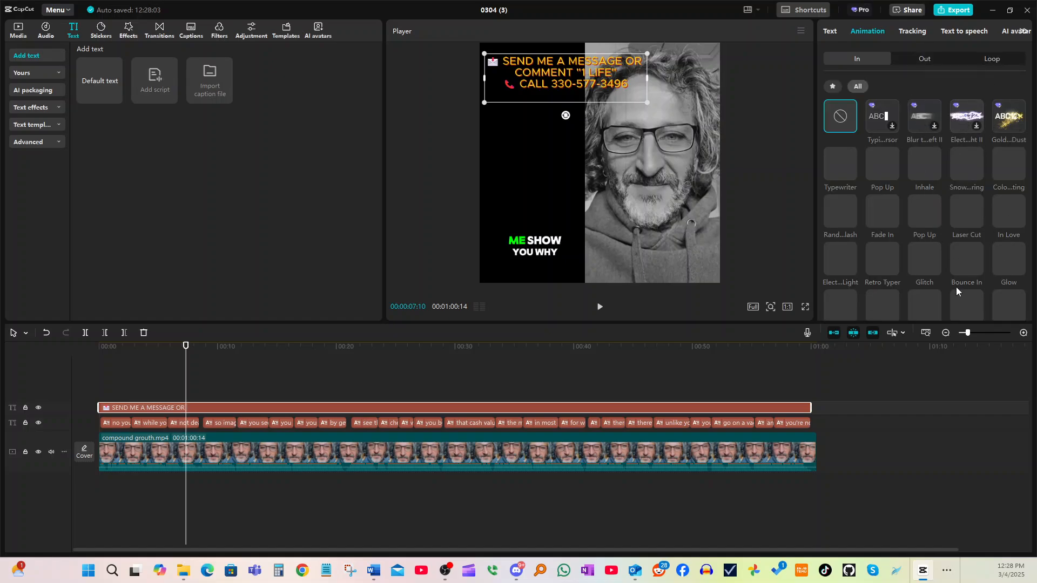
left_click(994, 60)
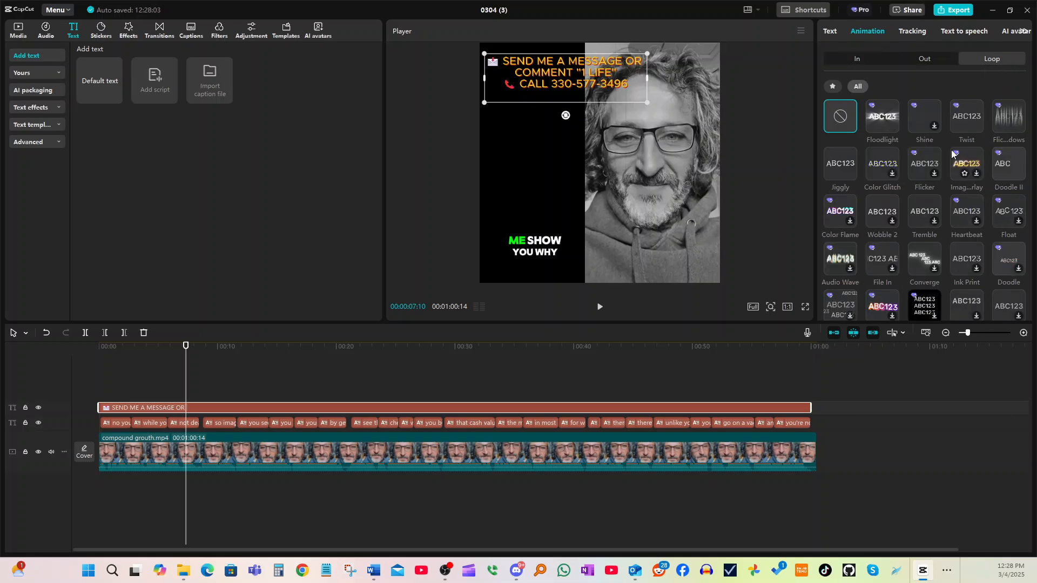
left_click(881, 120)
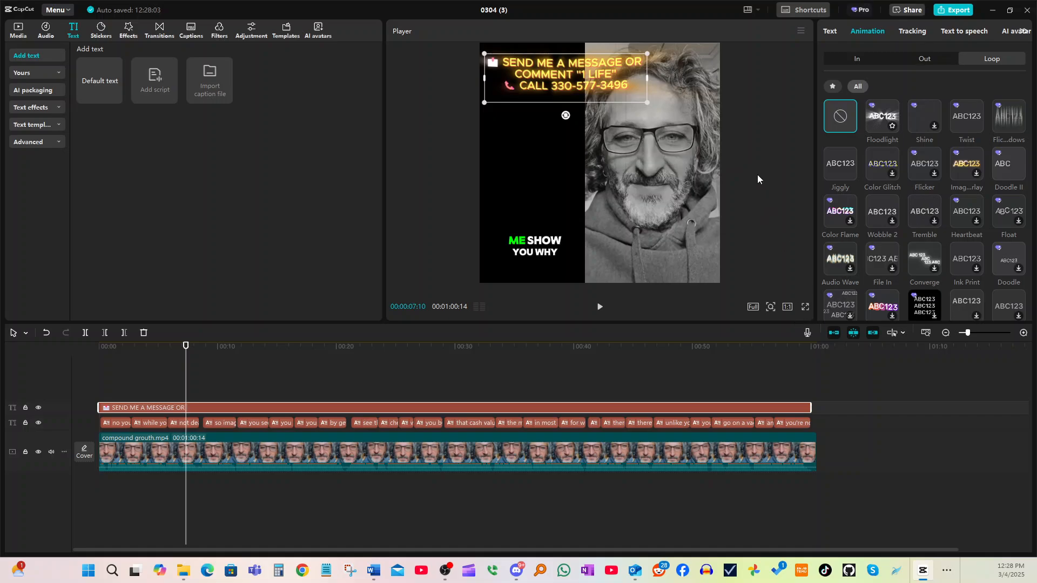
left_click(599, 308)
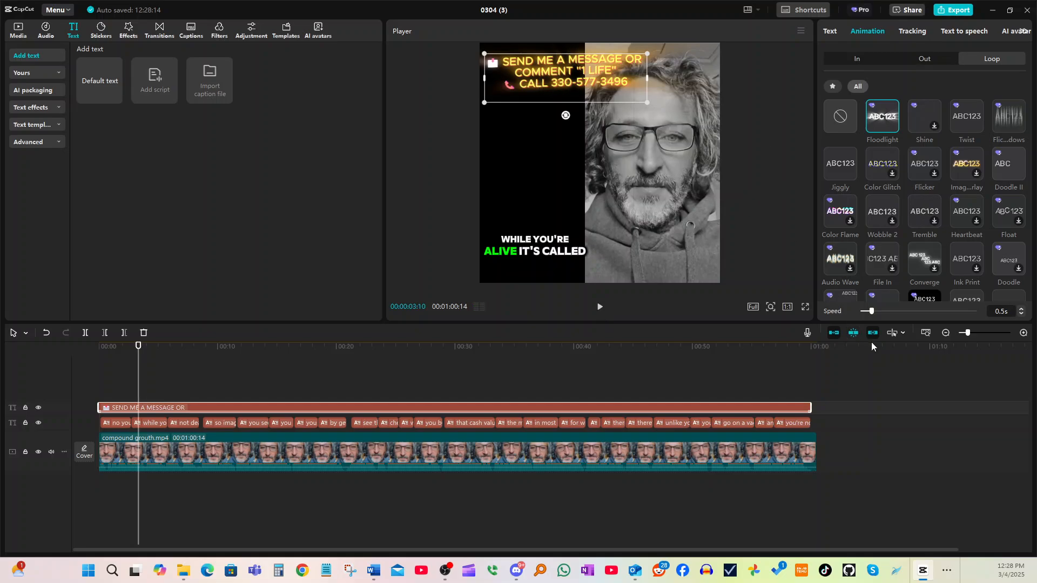
left_click_drag(871, 316, 974, 312)
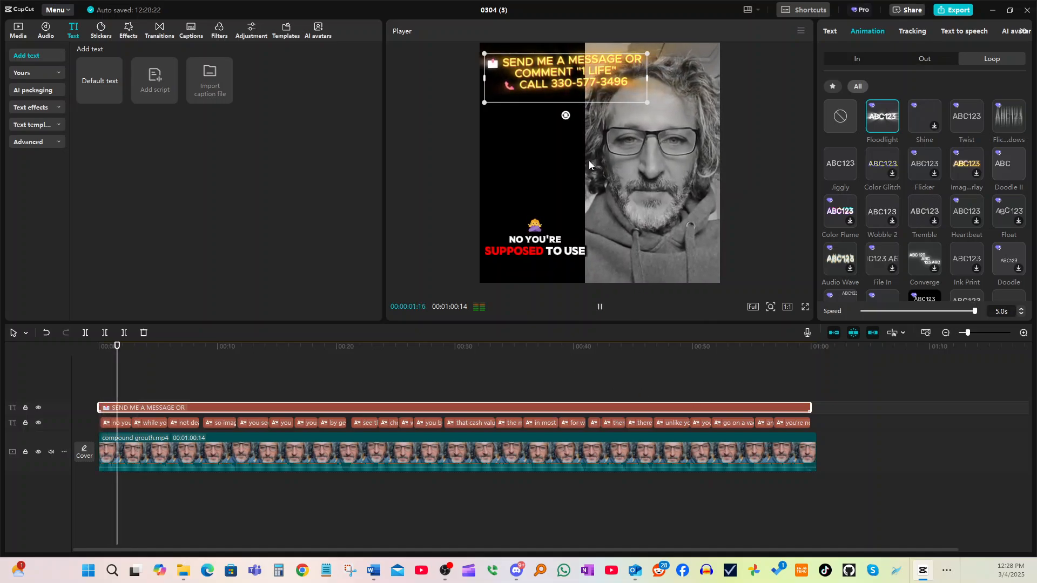
Deselect the call-to-action text and play the video to check the animated text with the captions
left_click(600, 308)
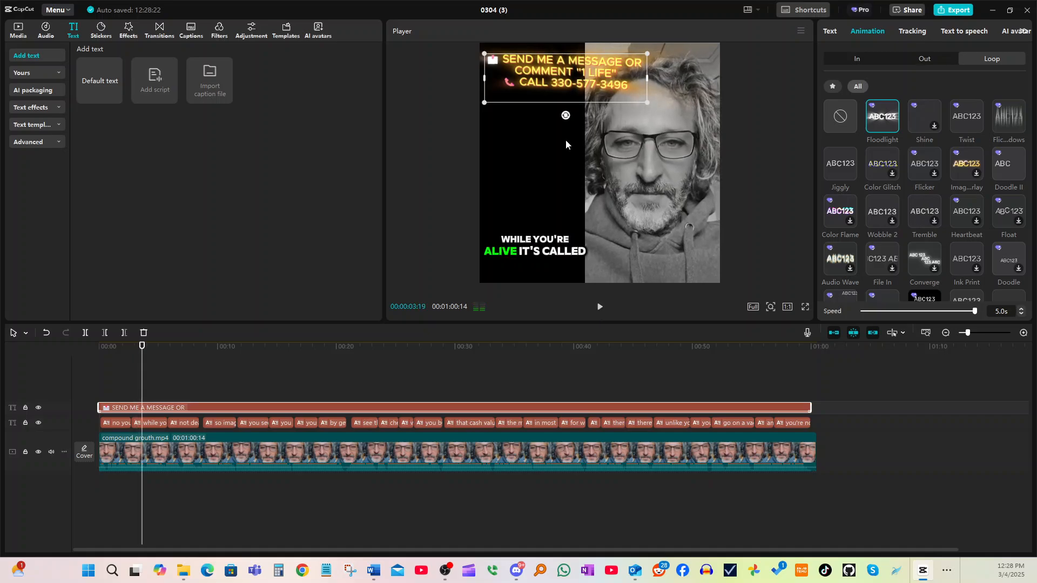
left_click(743, 103)
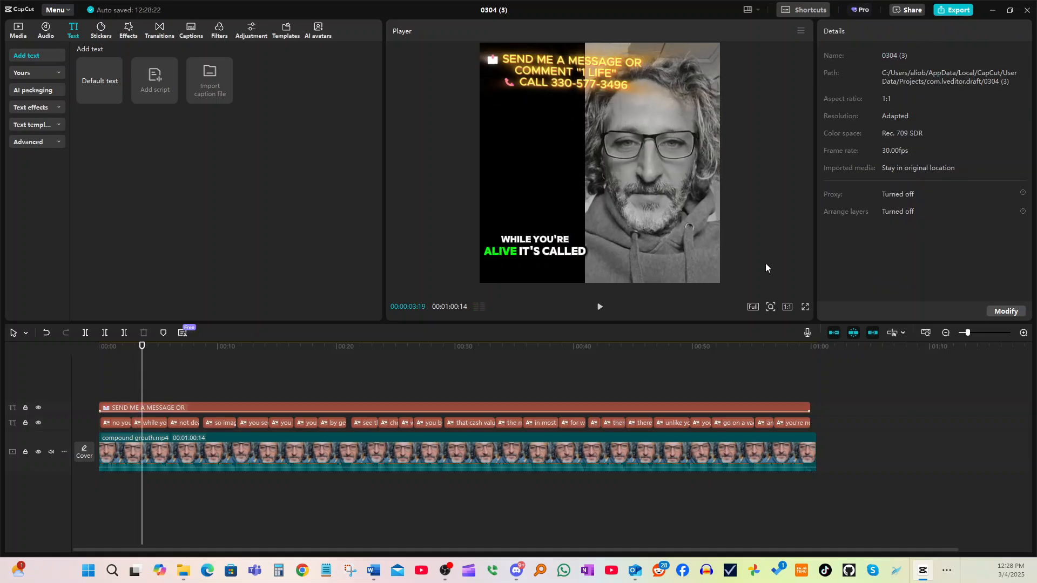
left_click(599, 307)
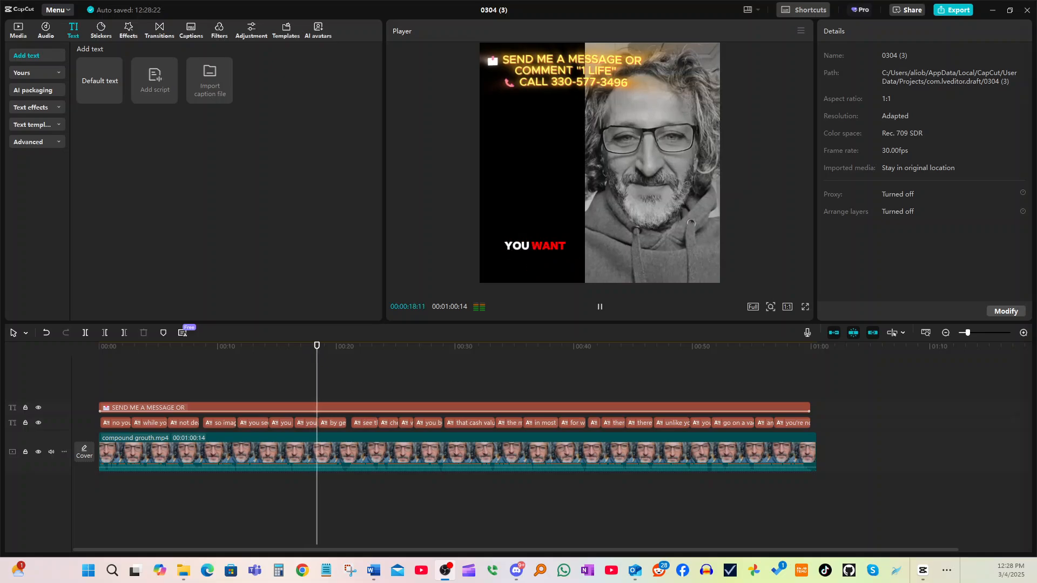
left_click(600, 307)
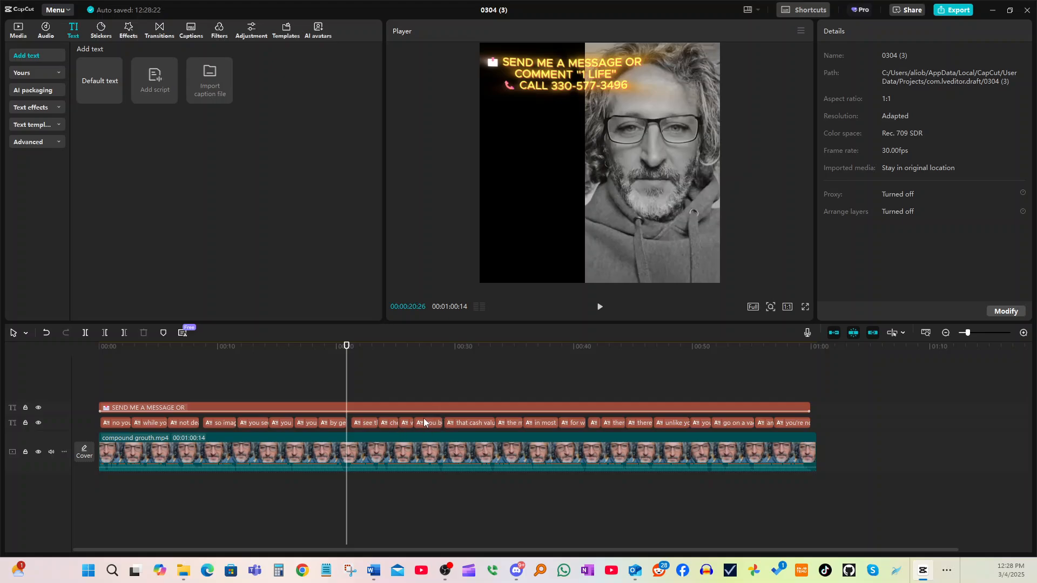
Extract the audio of the compound grouth.mp4 clip onto its own track
right_click(435, 457)
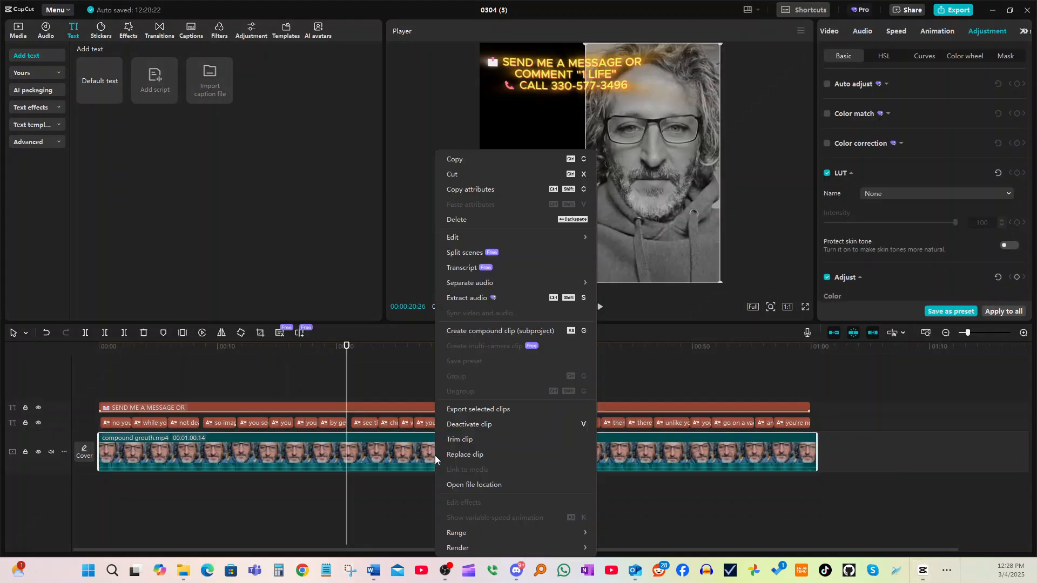
left_click(501, 299)
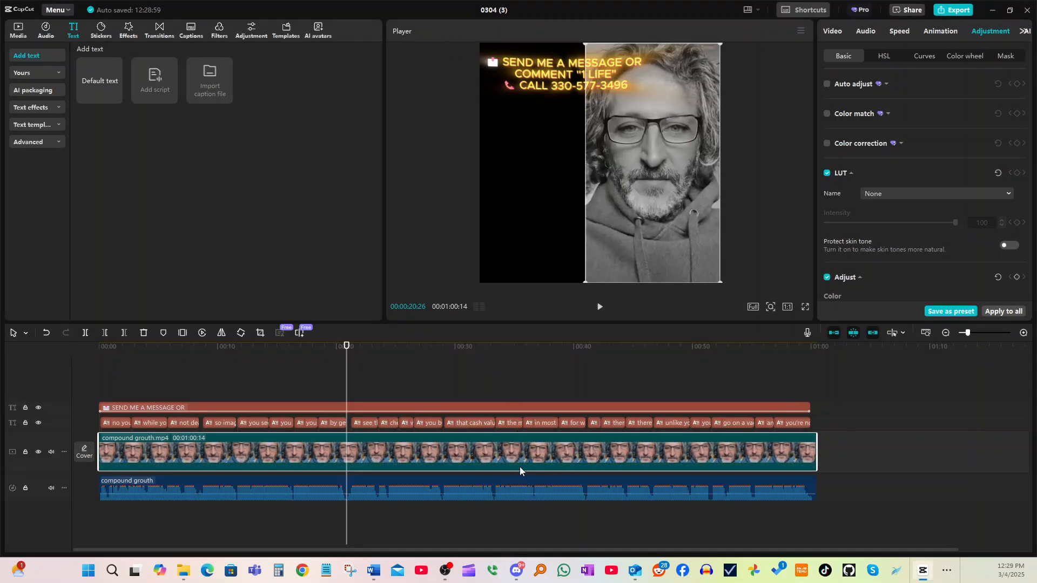
right_click(509, 457)
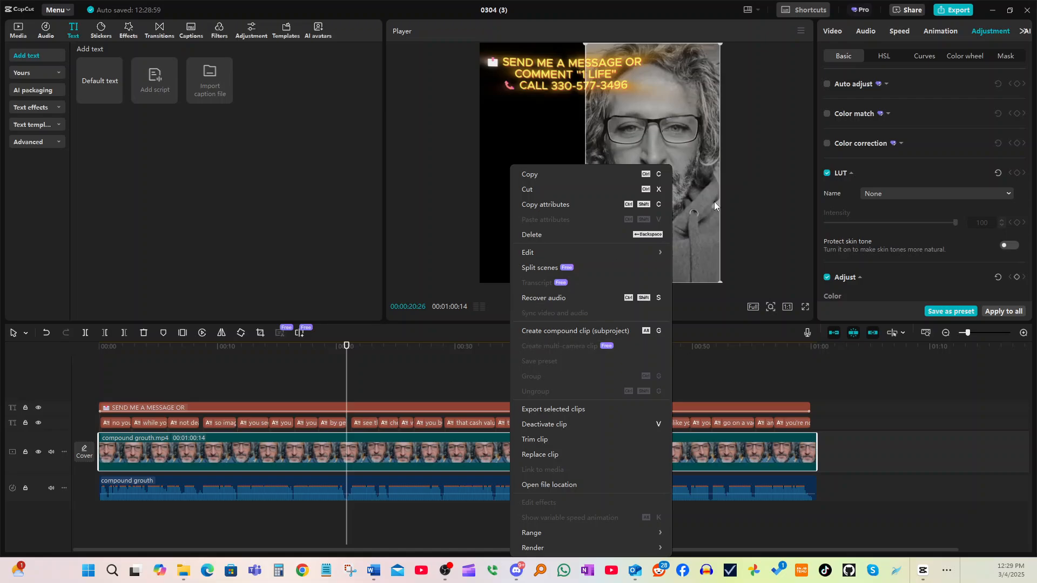
key("Escape")
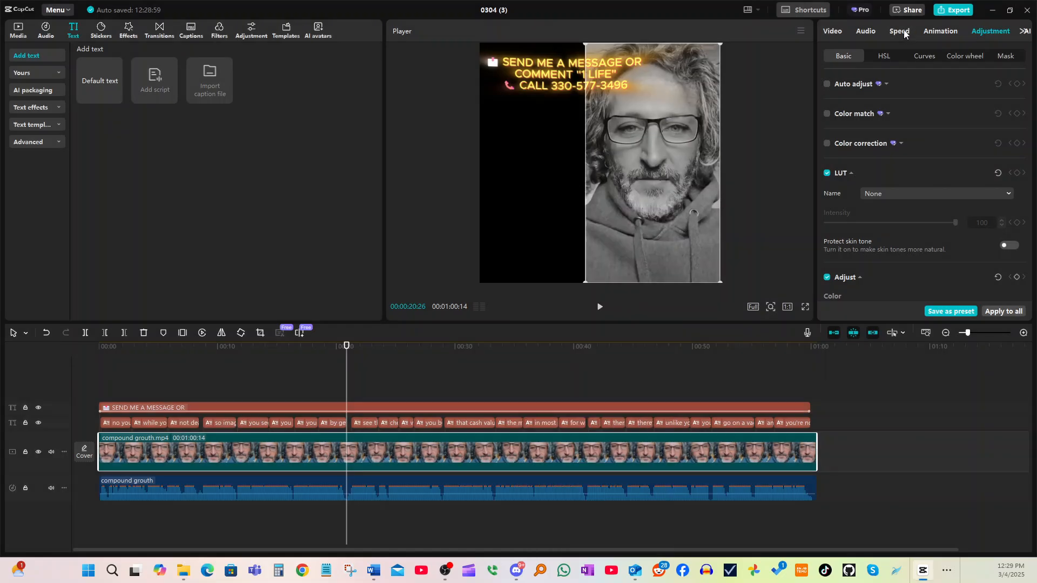
Slow the compound grouth.mp4 video clip down to a speed of 0.50x
left_click(899, 31)
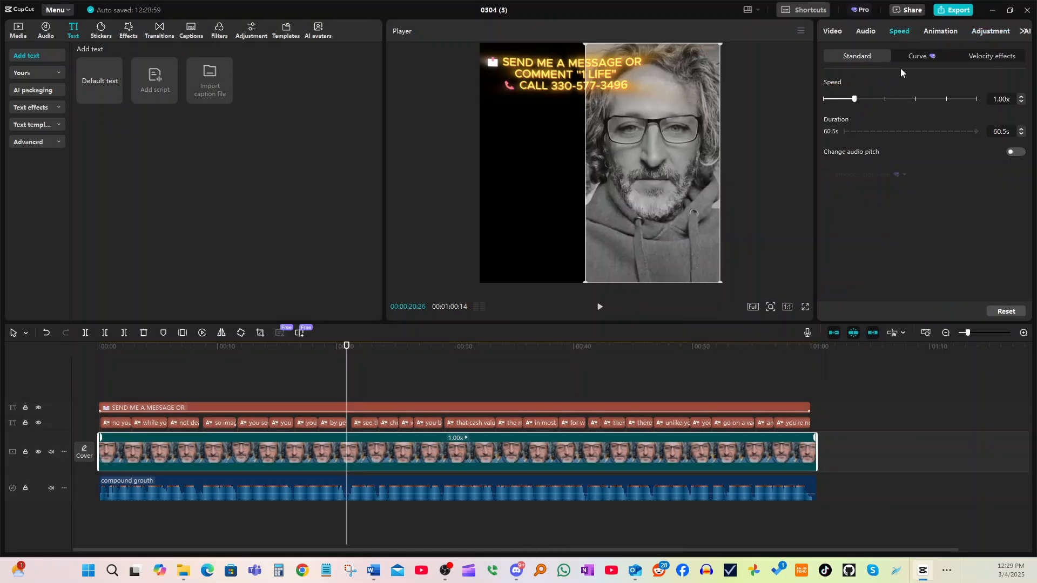
left_click(1020, 102)
left_click(1021, 102)
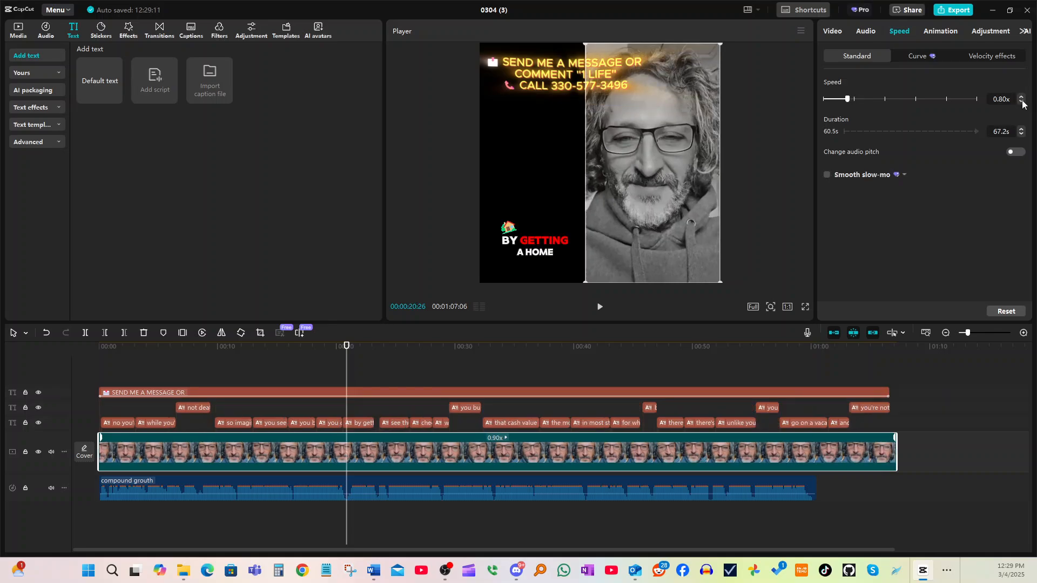
left_click(1021, 102)
left_click(1021, 103)
left_click(1021, 103)
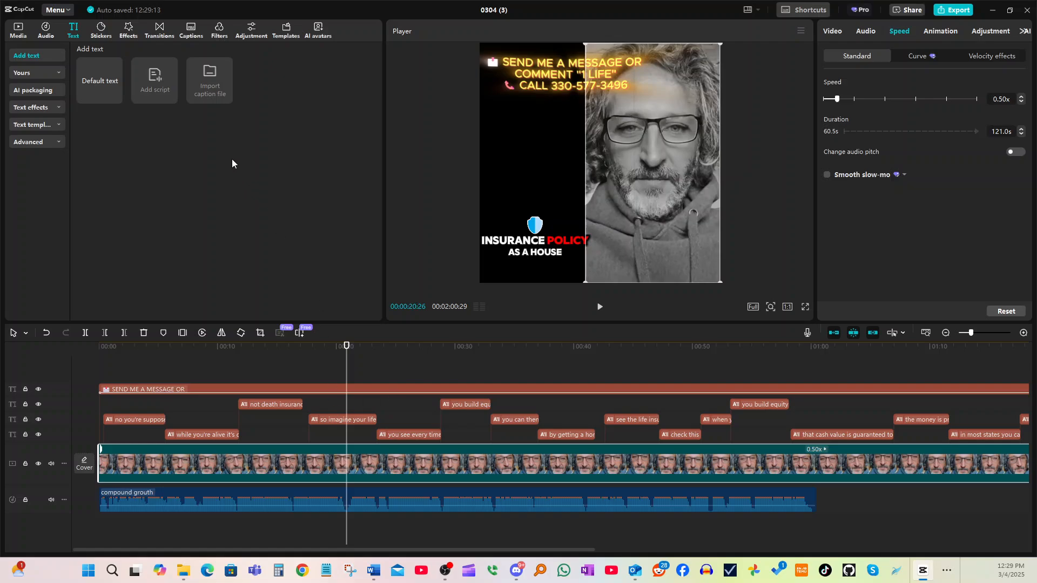
Regenerate the English auto captions with the option to delete the current captions enabled
left_click(189, 36)
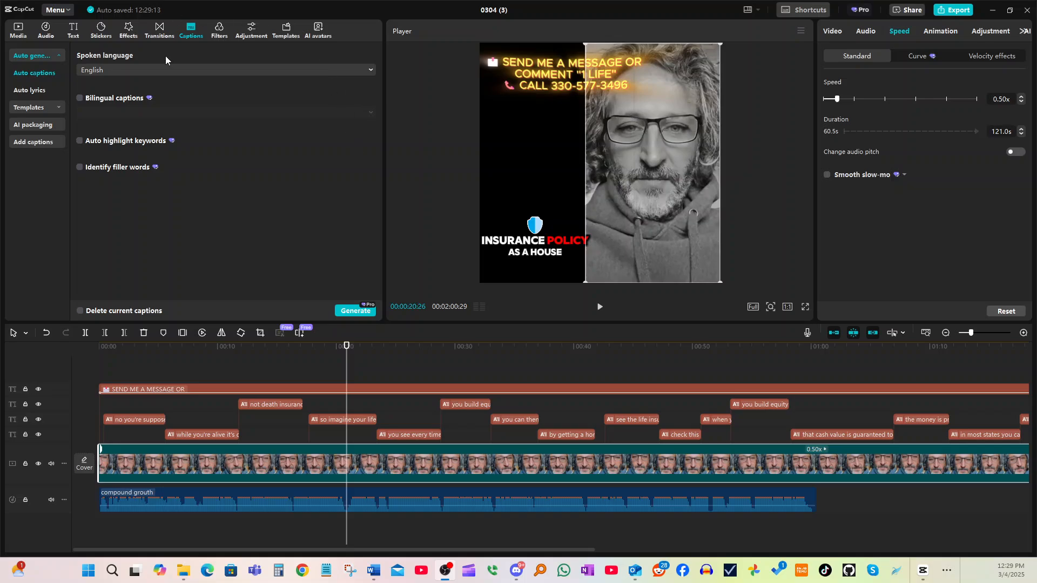
left_click(81, 311)
left_click(355, 313)
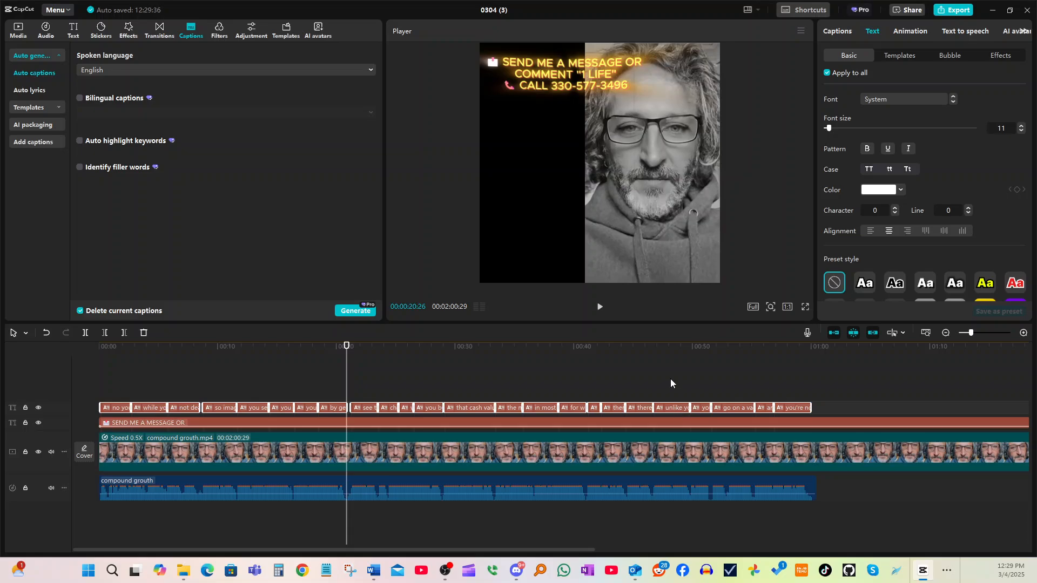
Trim the end of the slowed video clip back to the end of the extracted audio and play the result
key("ctrl+minus")
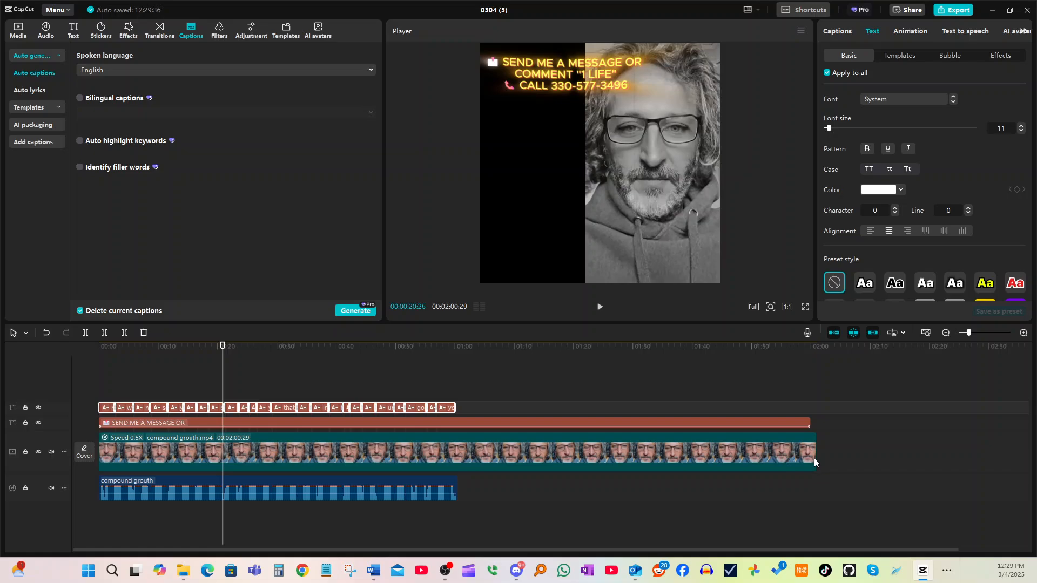
left_click_drag(814, 458, 458, 468)
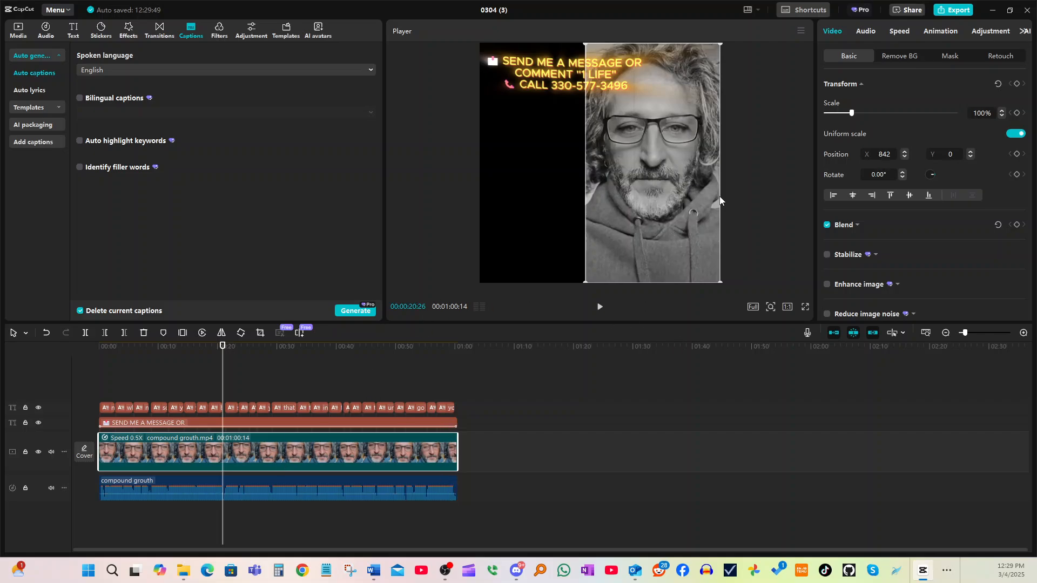
left_click(753, 186)
left_click(599, 306)
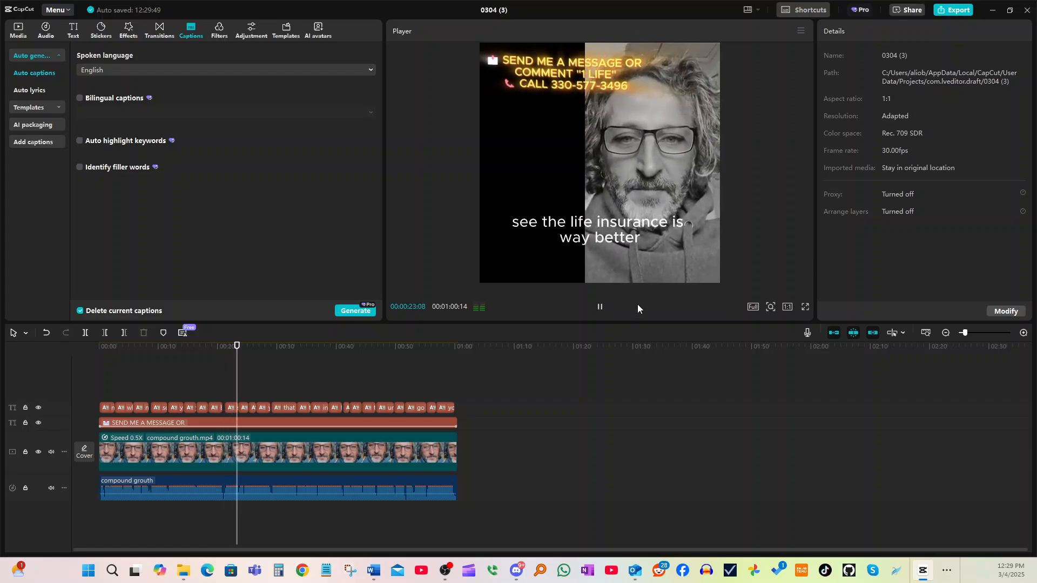
left_click(601, 307)
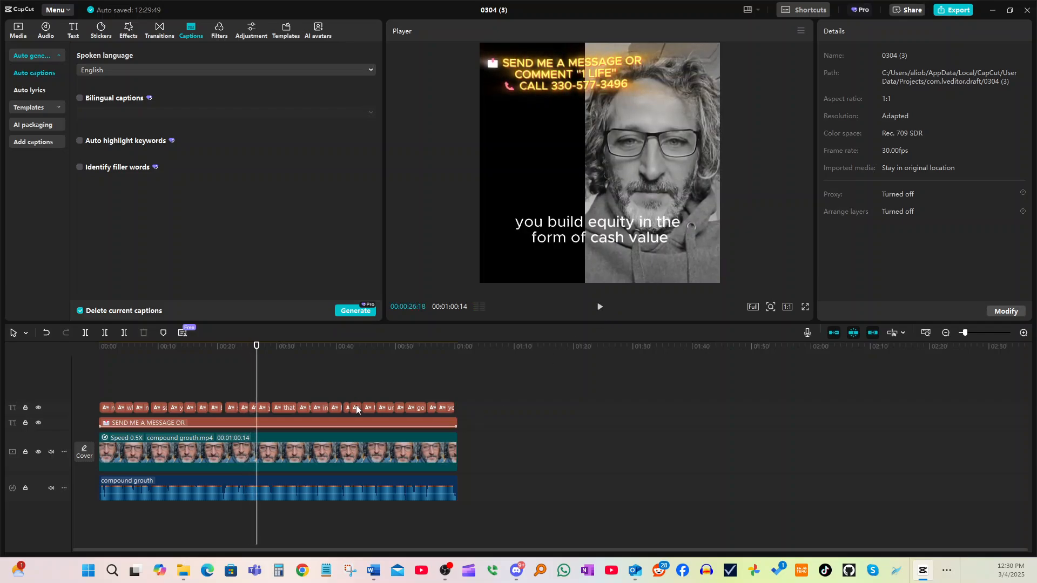
Apply the "TURN YOUR TEXT INTO" caption template to all captions and preview it briefly
left_click(589, 230)
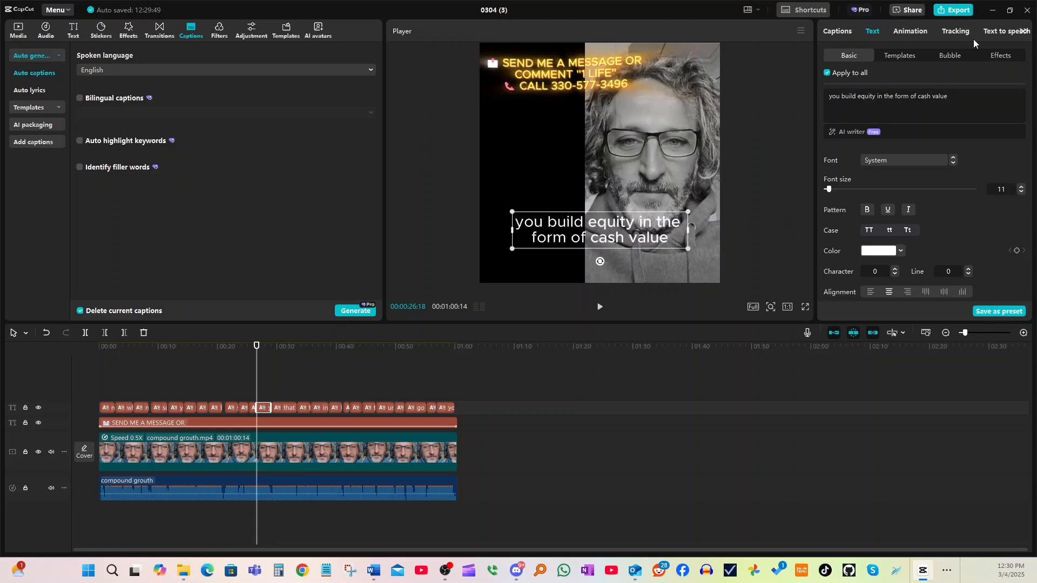
left_click(899, 56)
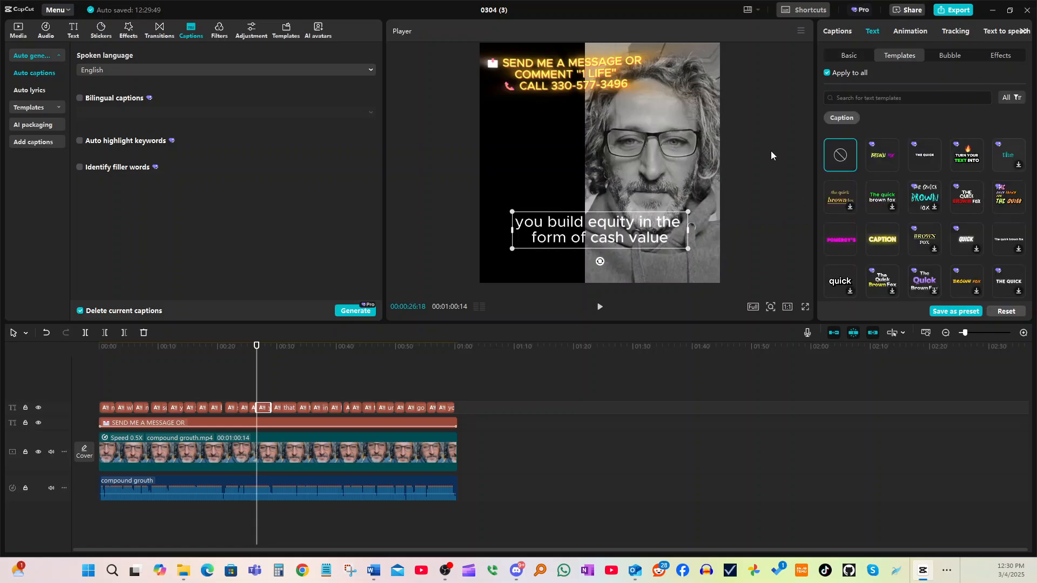
left_click(966, 155)
left_click(599, 306)
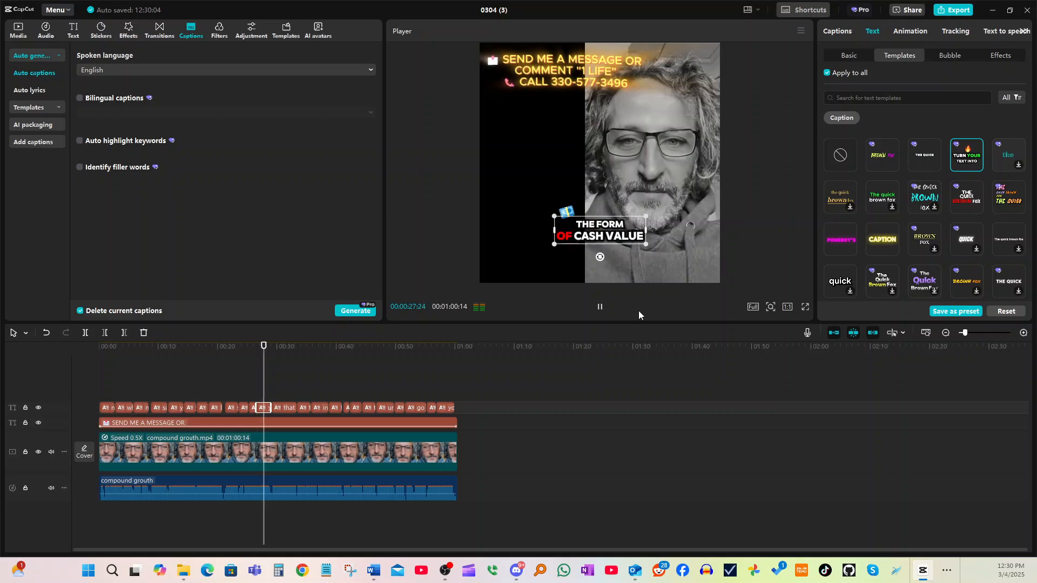
key("space")
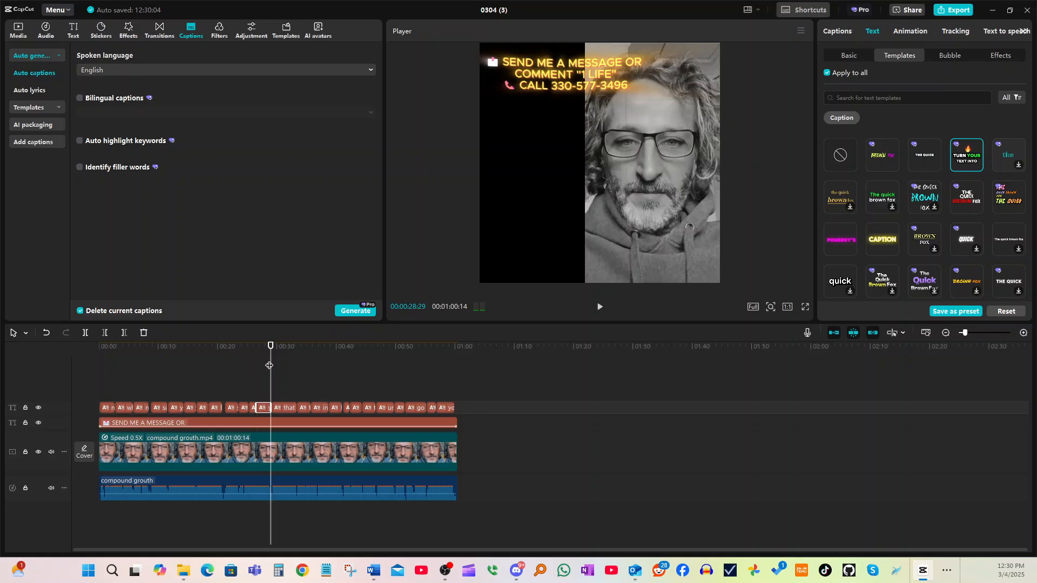
Play the video from the start for a few seconds and move the captions down near the frame's lower edge
left_click_drag(269, 365, 43, 356)
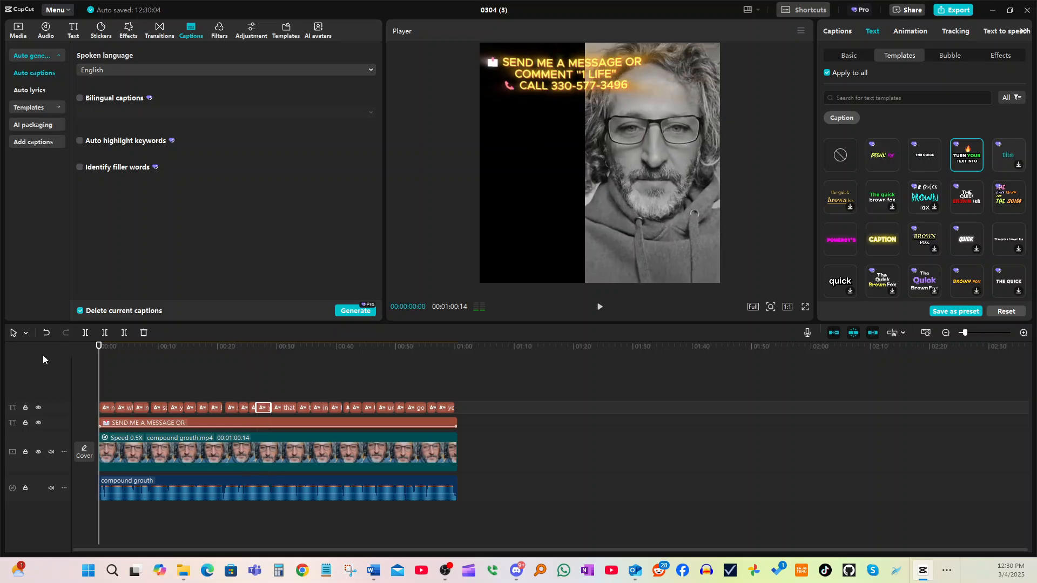
left_click(599, 307)
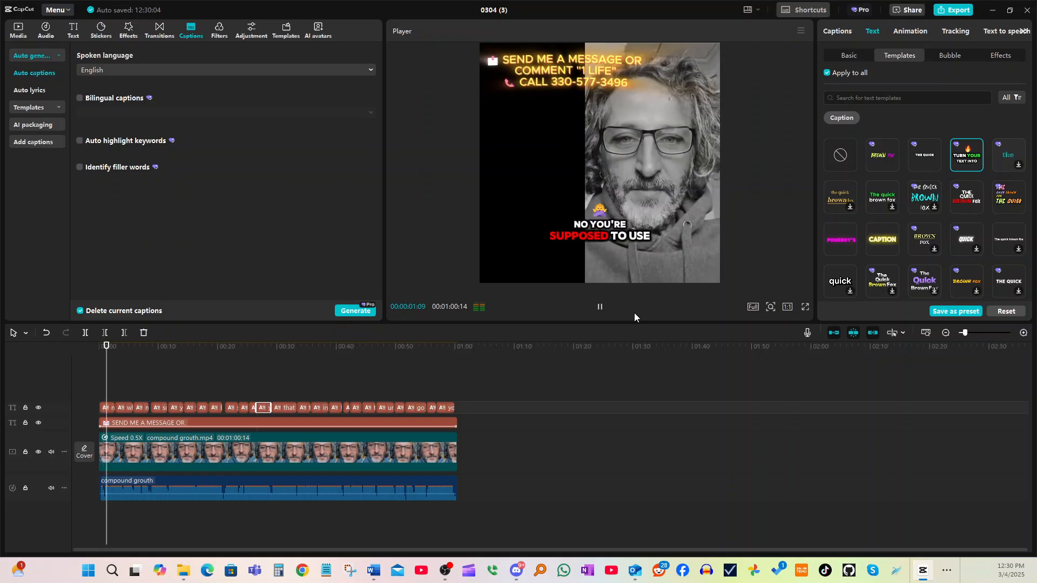
left_click(599, 307)
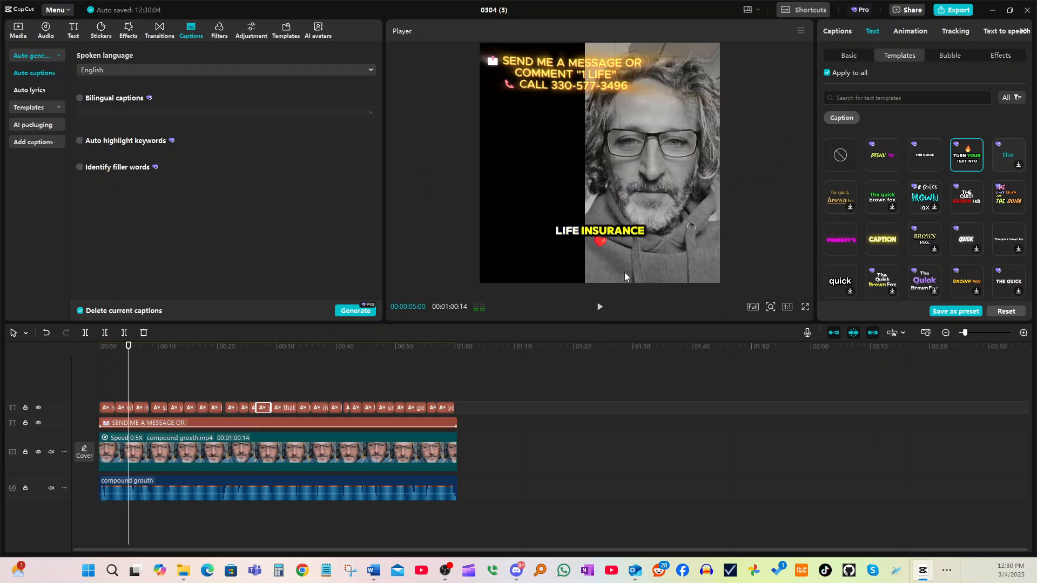
left_click_drag(595, 235, 598, 261)
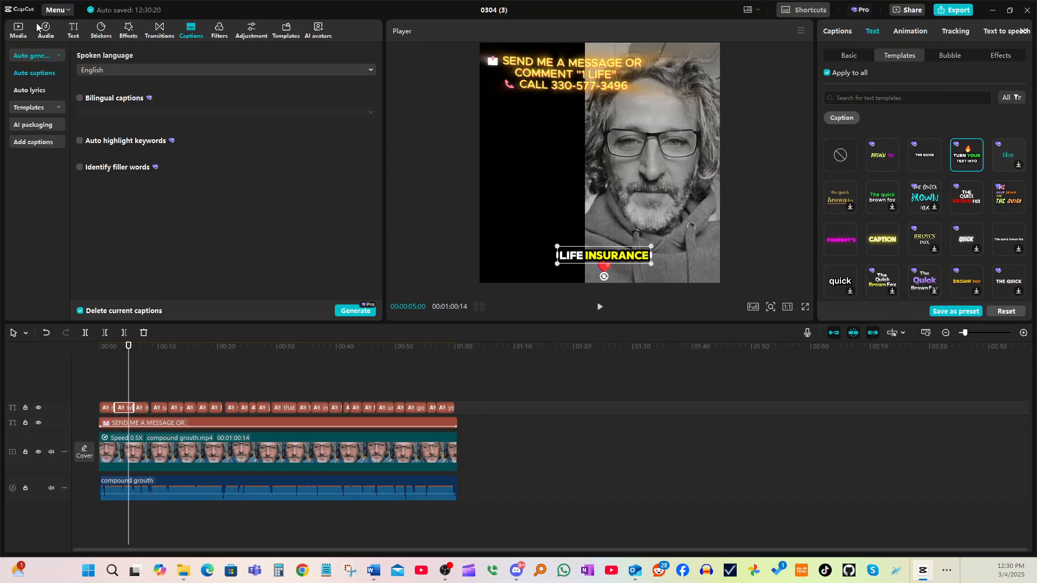
Import the QR code PNG image into the project's media
left_click(18, 30)
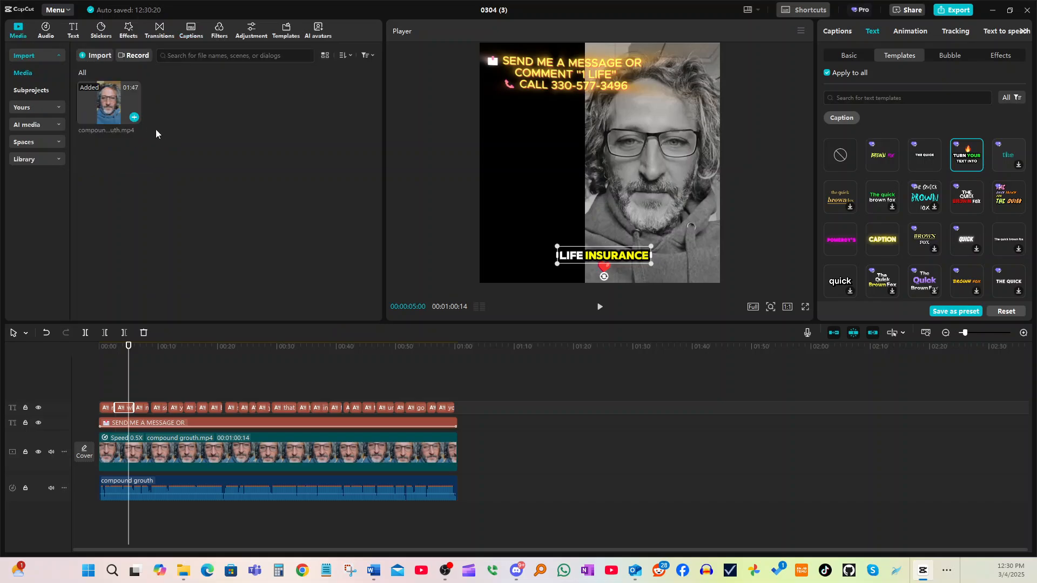
left_click(103, 60)
left_click_drag(257, 196, 183, 151)
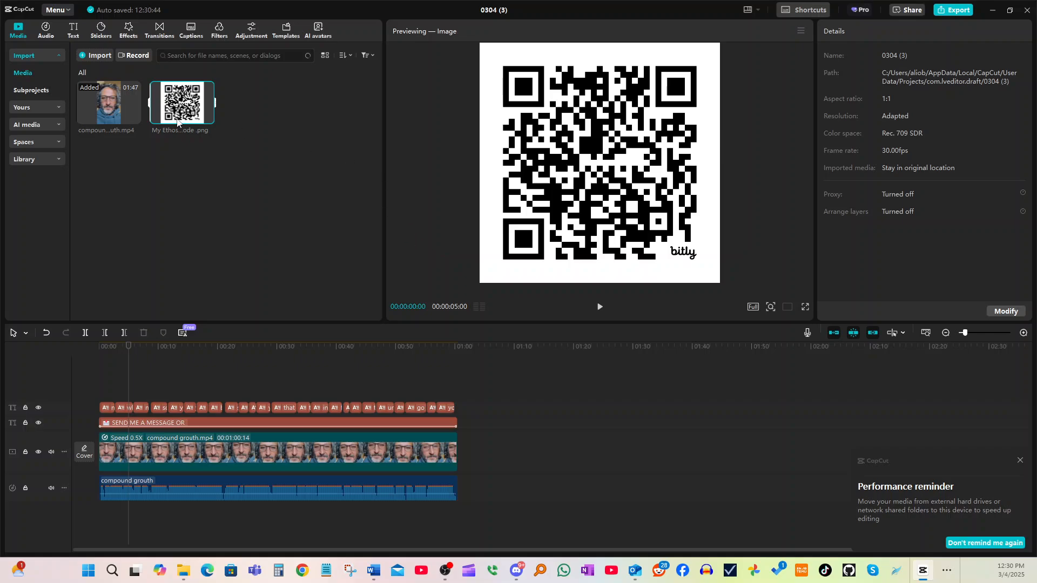
Add the QR code image on its own track above the video, scale it to 47%, and place it beside the speaker at X -915, Y -207
left_click(208, 118)
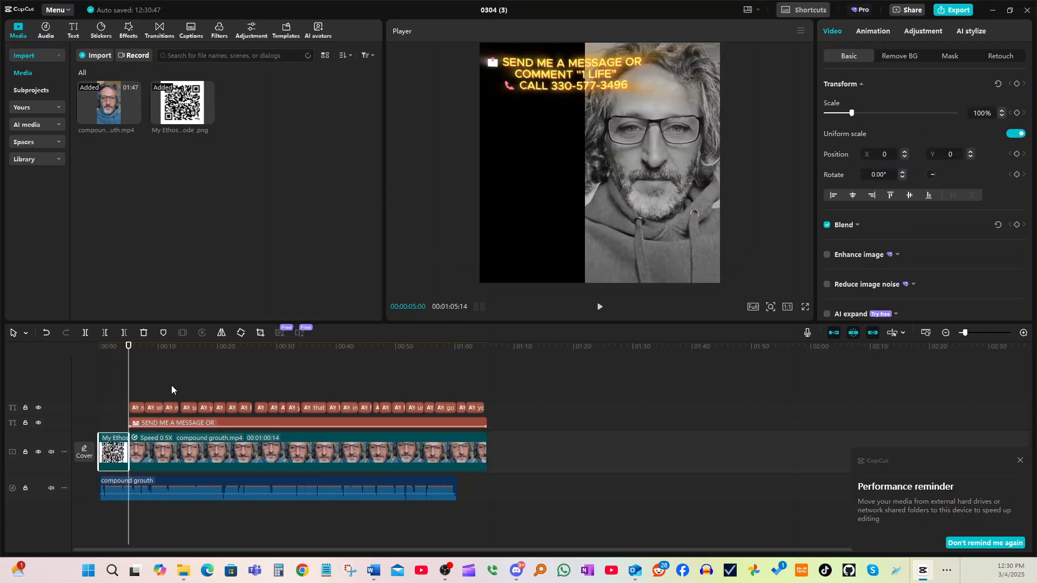
left_click_drag(111, 438, 131, 420)
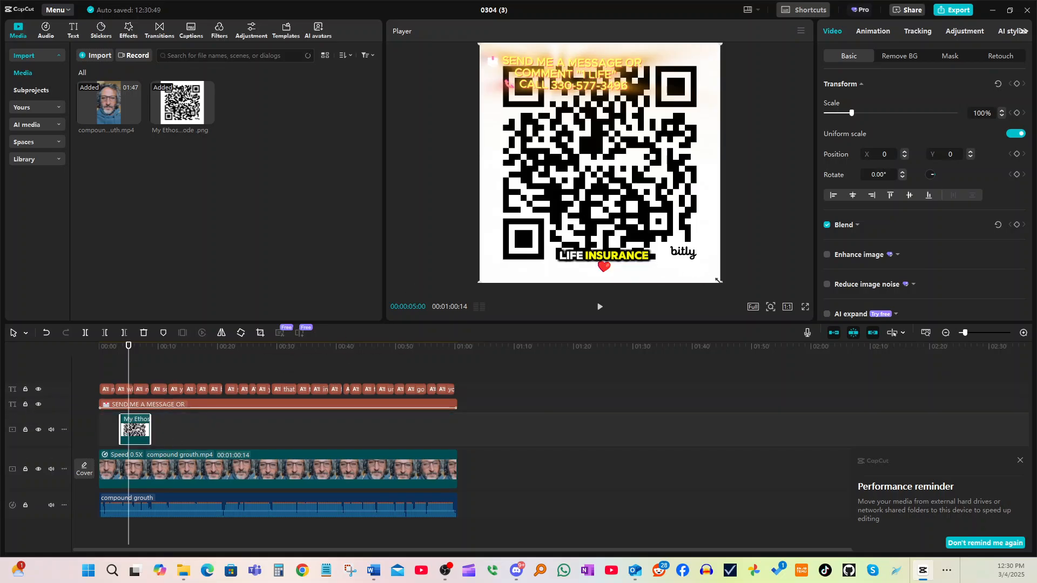
left_click_drag(722, 280, 657, 219)
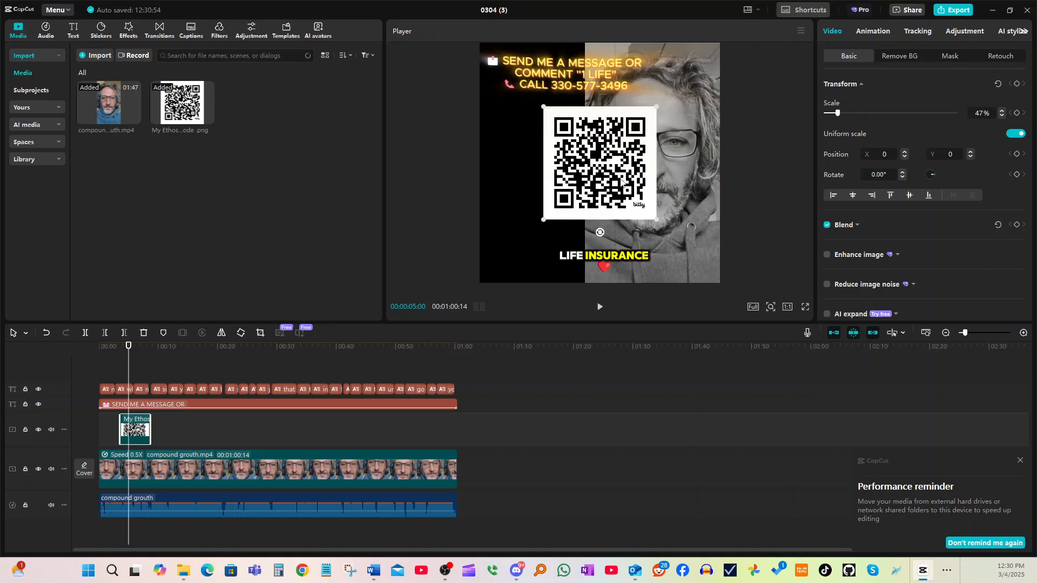
left_click_drag(610, 183, 571, 187)
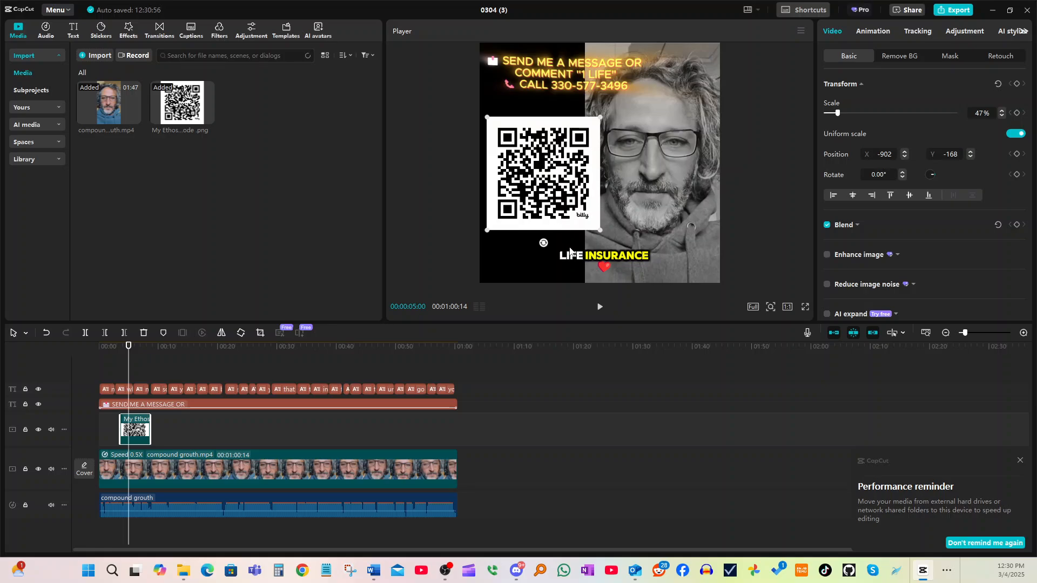
left_click_drag(555, 219, 553, 222)
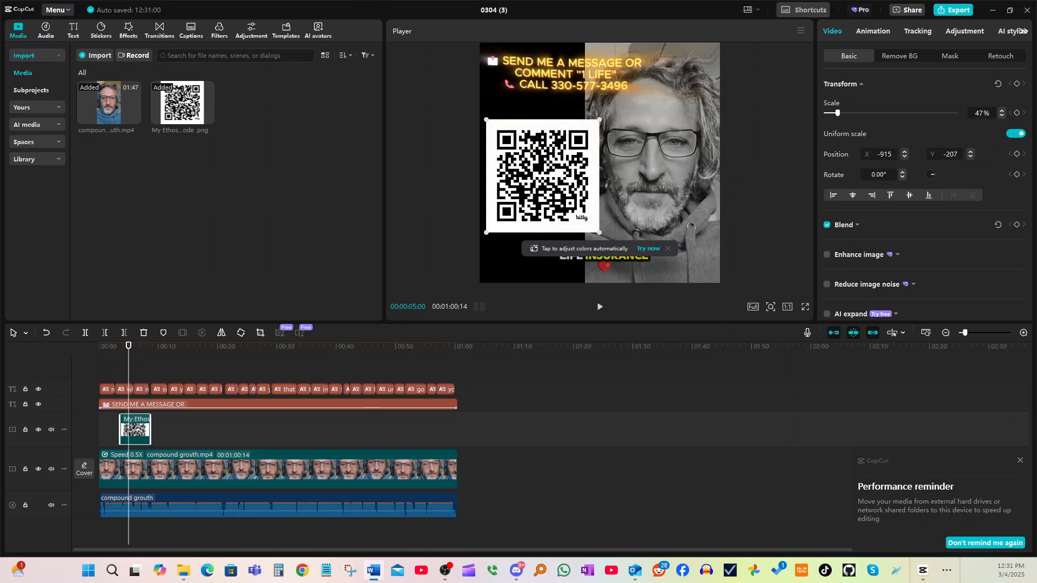
left_click(135, 570)
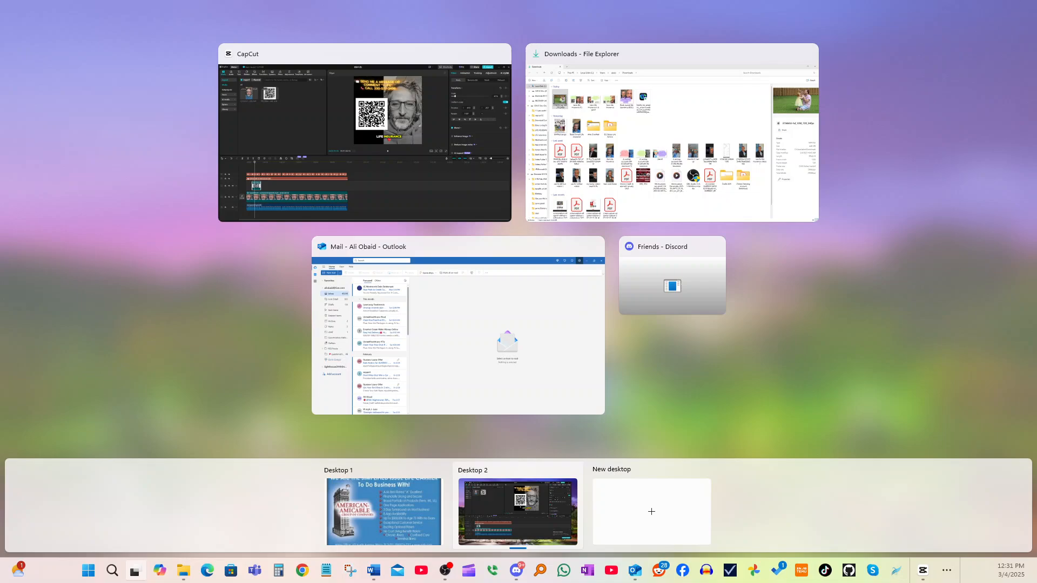
key("Escape")
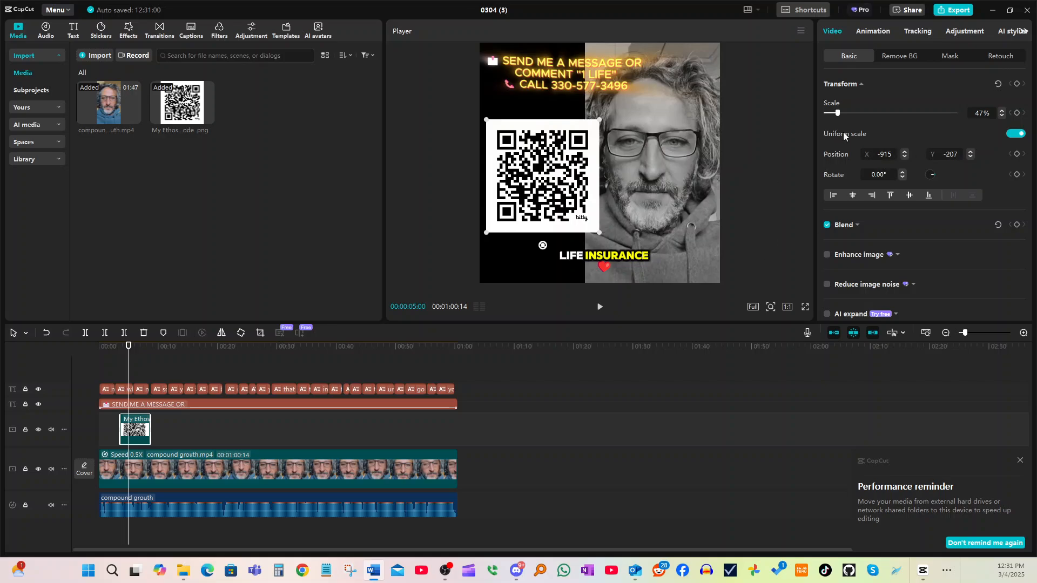
Add a default text spanning nearly the whole video and set its content to "Scan here for website SCAN HERE FOR WEBSITE" on three lines
left_click(73, 32)
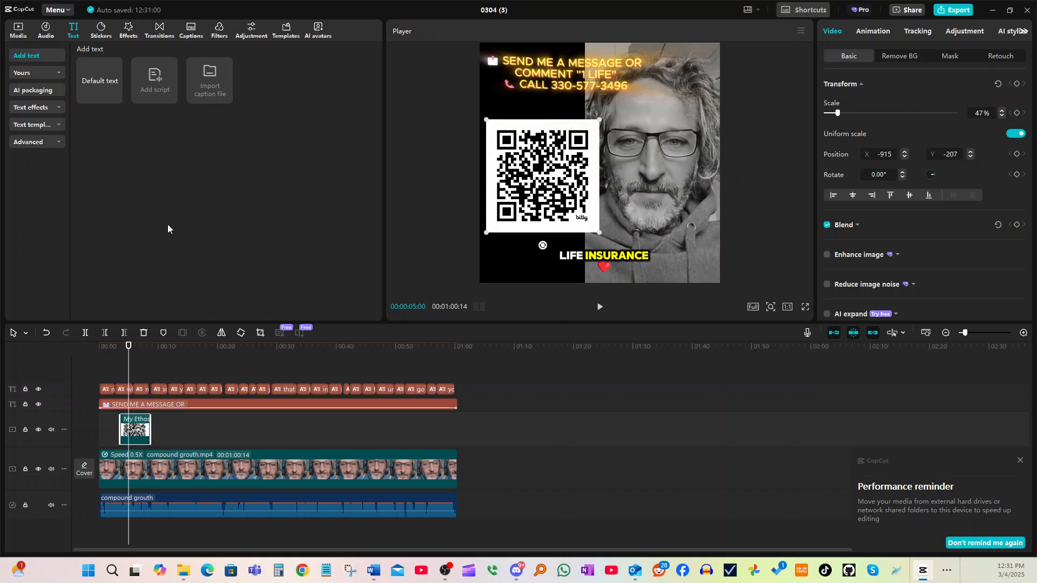
left_click(116, 97)
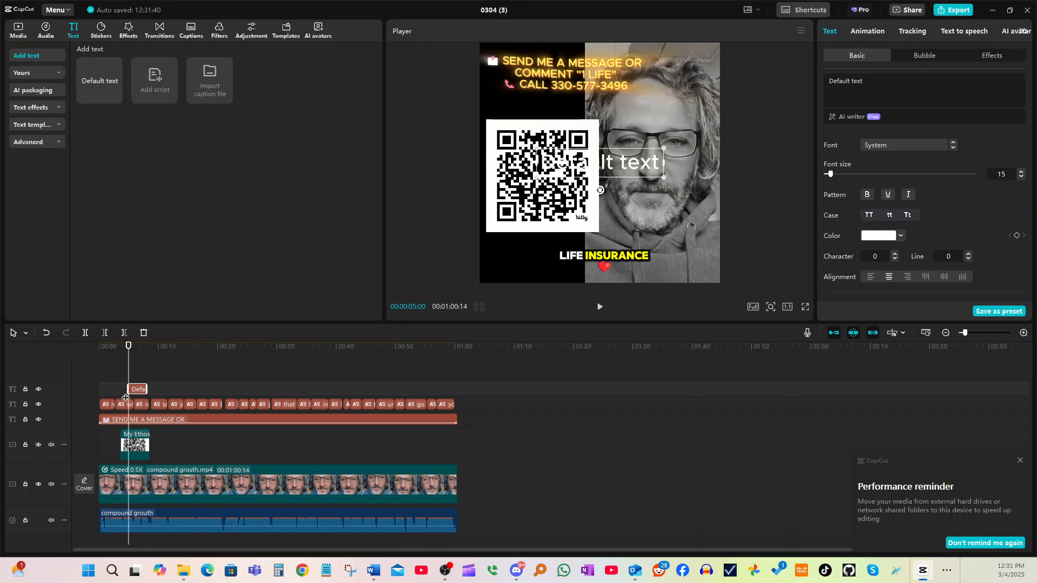
left_click_drag(128, 388, 388, 389)
left_click_drag(439, 398, 450, 400)
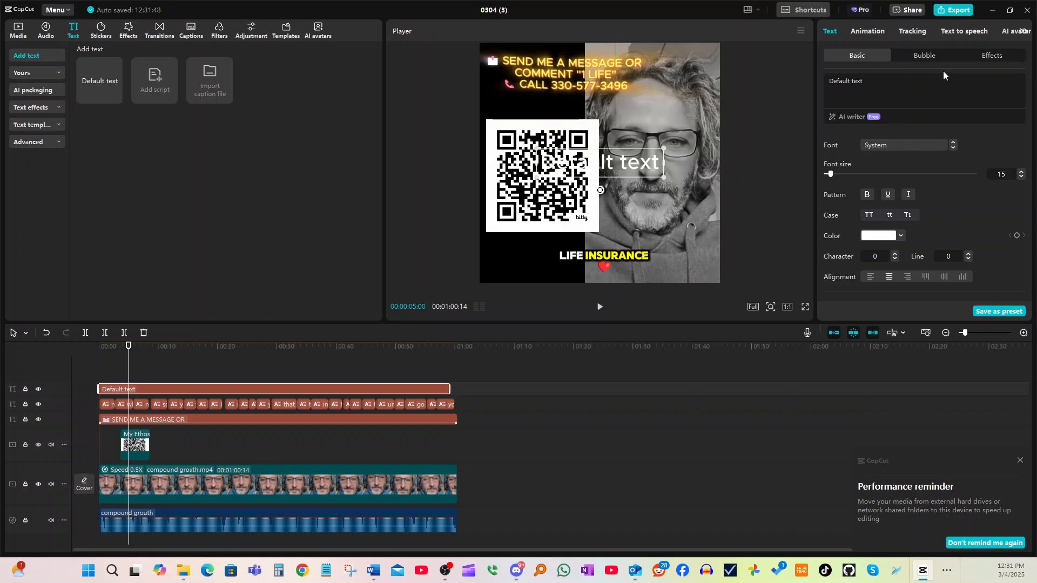
key("ctrl+a")
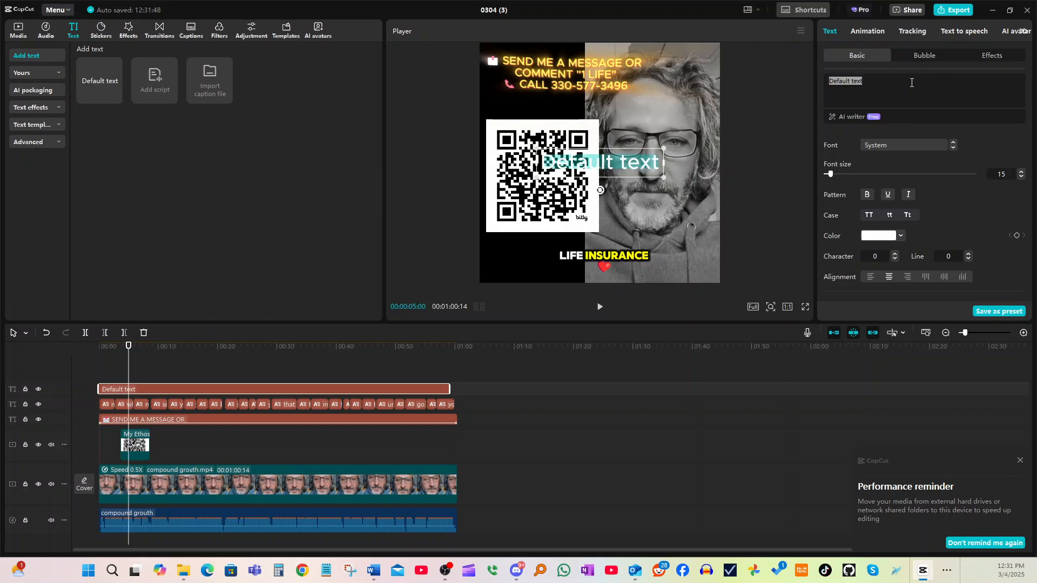
type("Scan here for website SCAN HERE FOR WEBSITE")
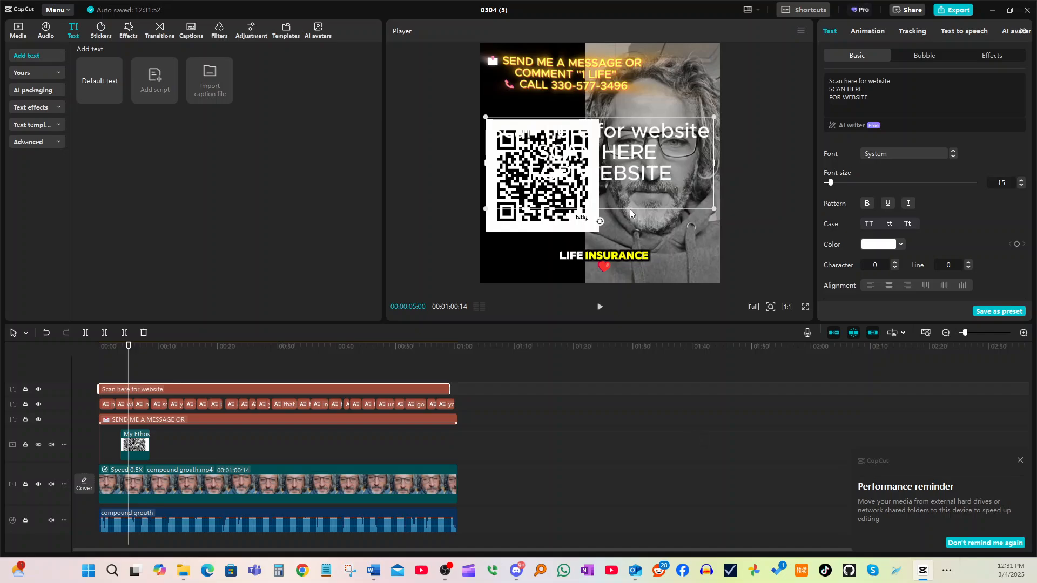
Set the website text to font size 5 above the QR code and shift the call-to-action text over the speaker's head
left_click(1021, 187)
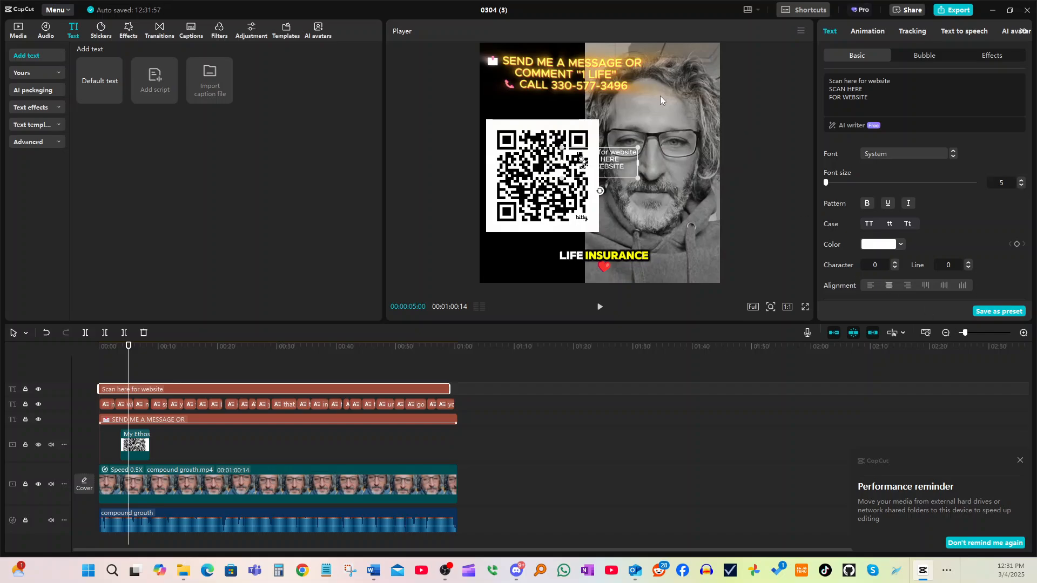
left_click_drag(590, 156, 507, 103)
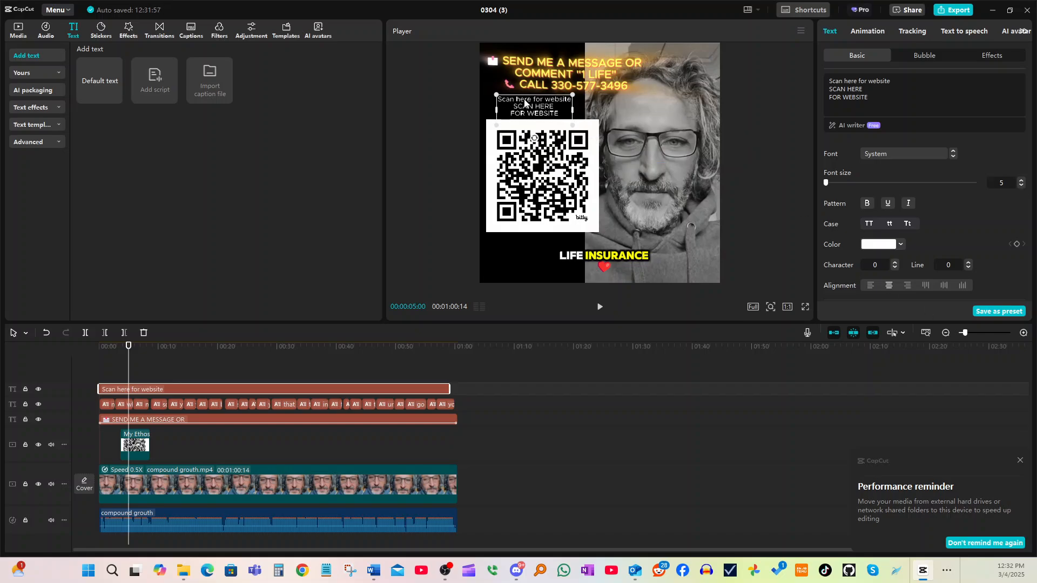
left_click(584, 64)
left_click_drag(584, 64, 623, 59)
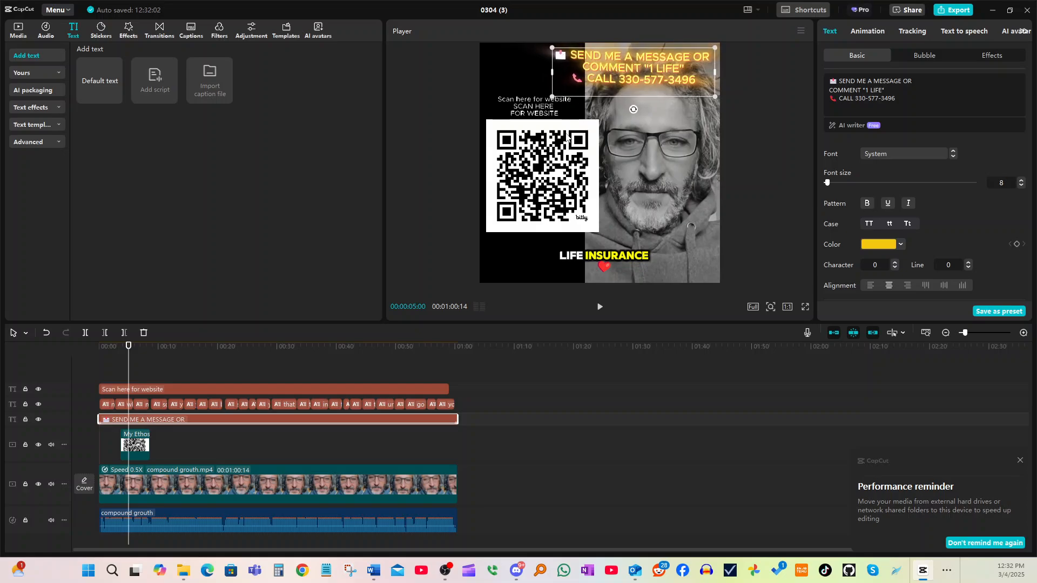
Try several preset styles on the website text above the QR code and apply the yellow-orange one
left_click(511, 105)
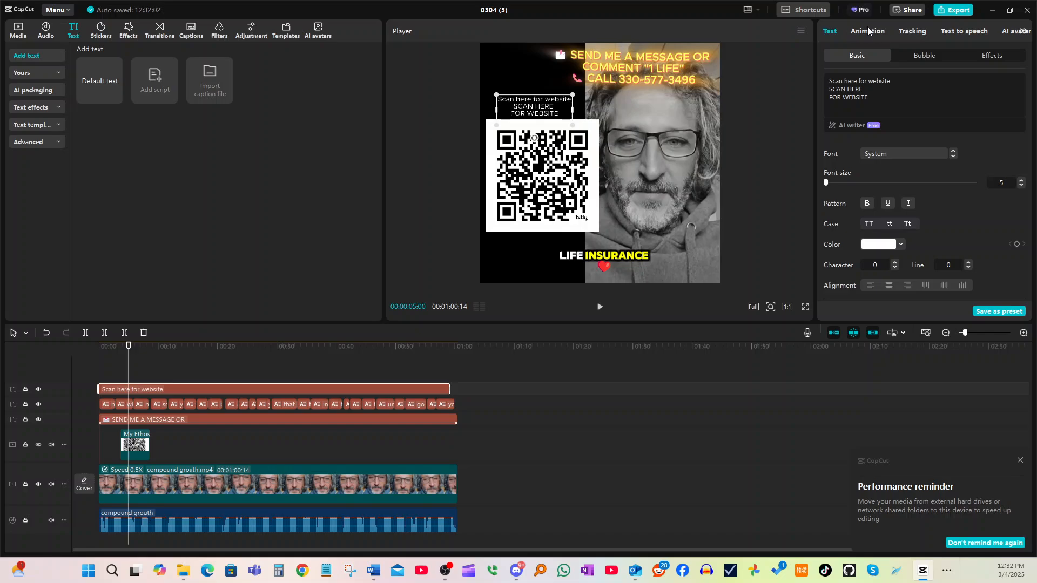
scroll(931, 228, "down", 5)
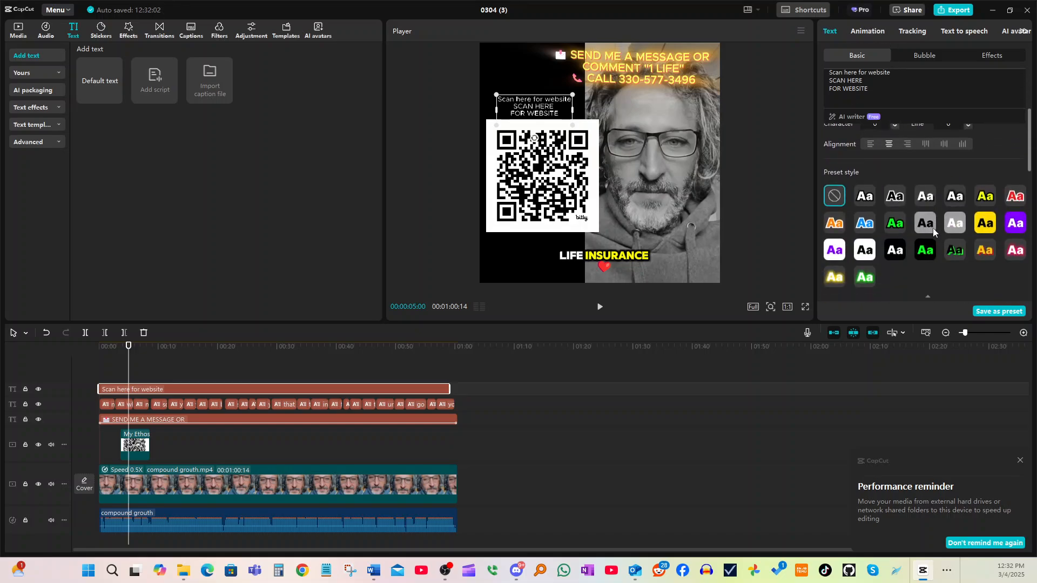
left_click(992, 184)
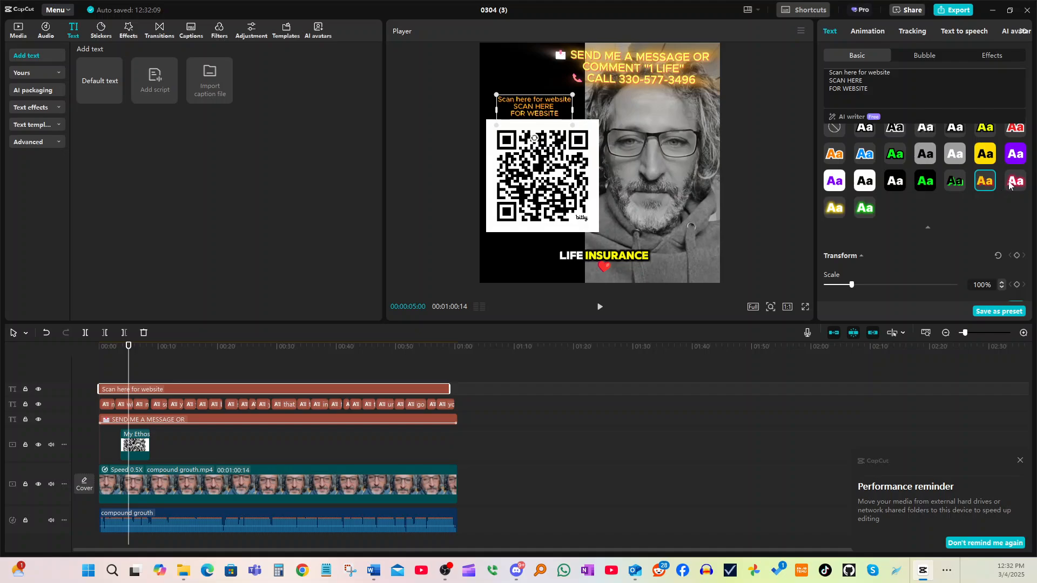
left_click(1015, 182)
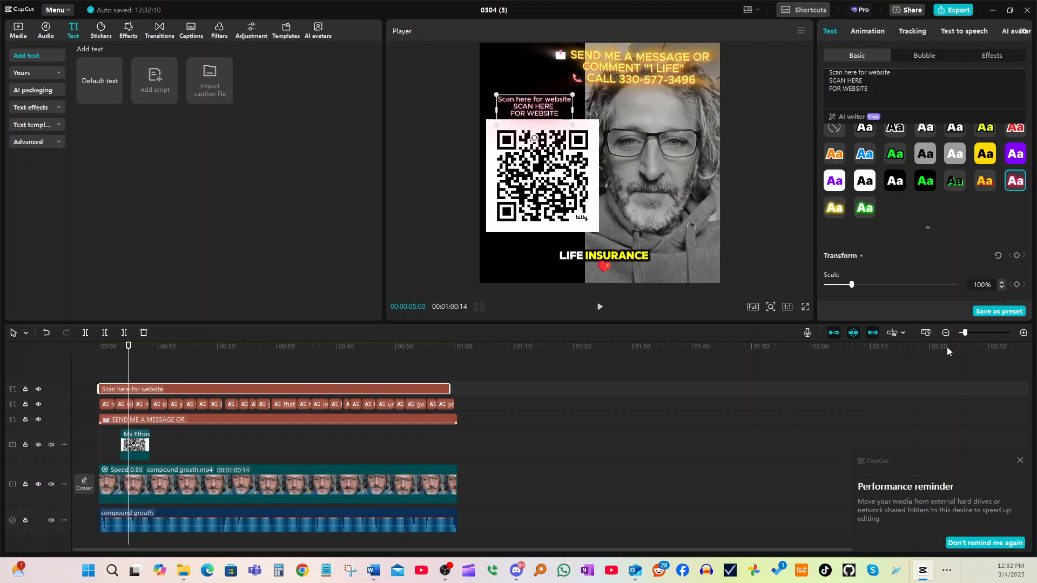
left_click(864, 209)
left_click(835, 210)
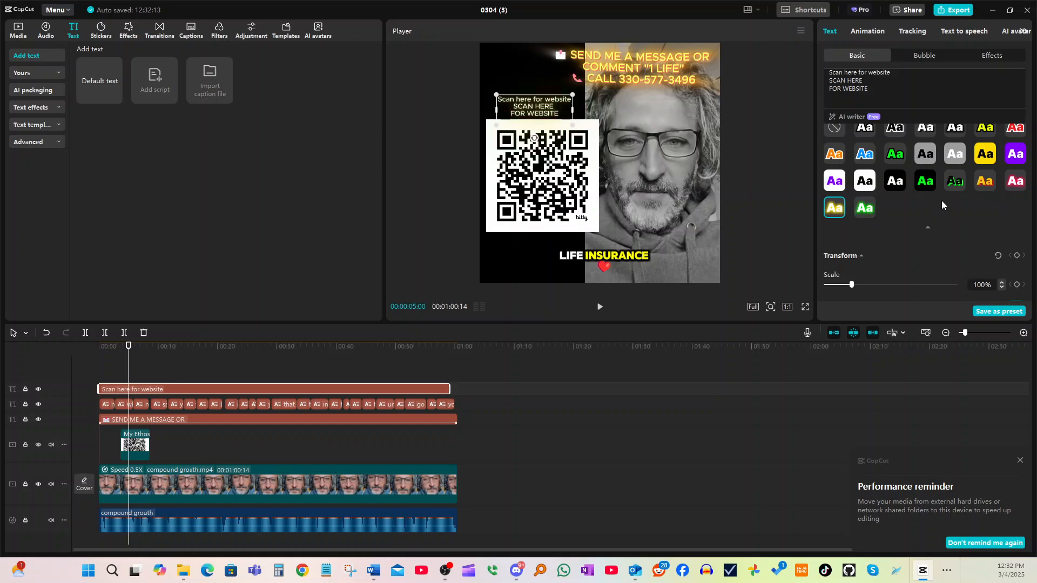
left_click(983, 180)
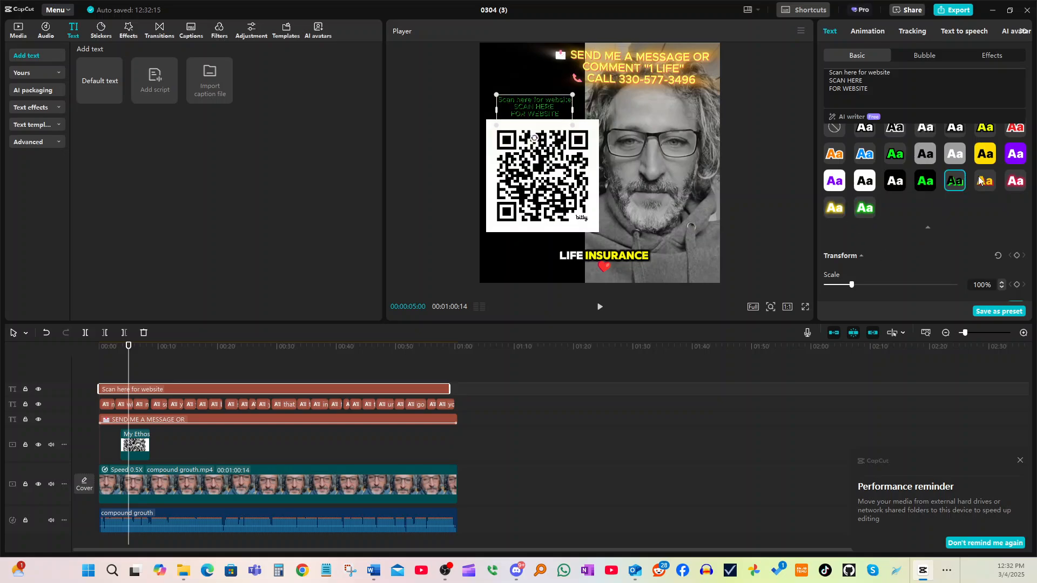
left_click(762, 135)
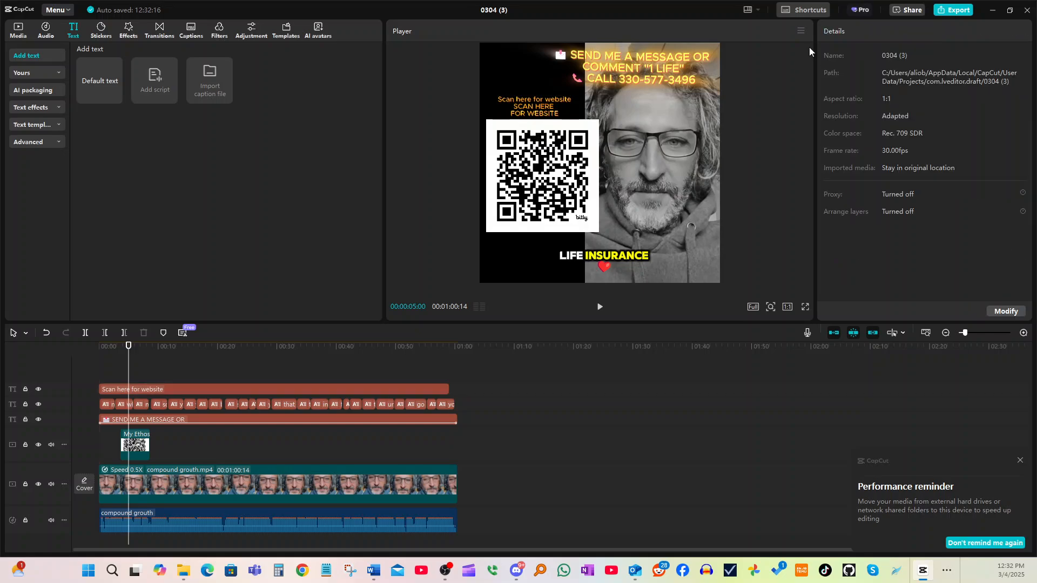
Make the website text bold, give it a looping animation, and preview the video from the start for about three seconds
left_click(536, 109)
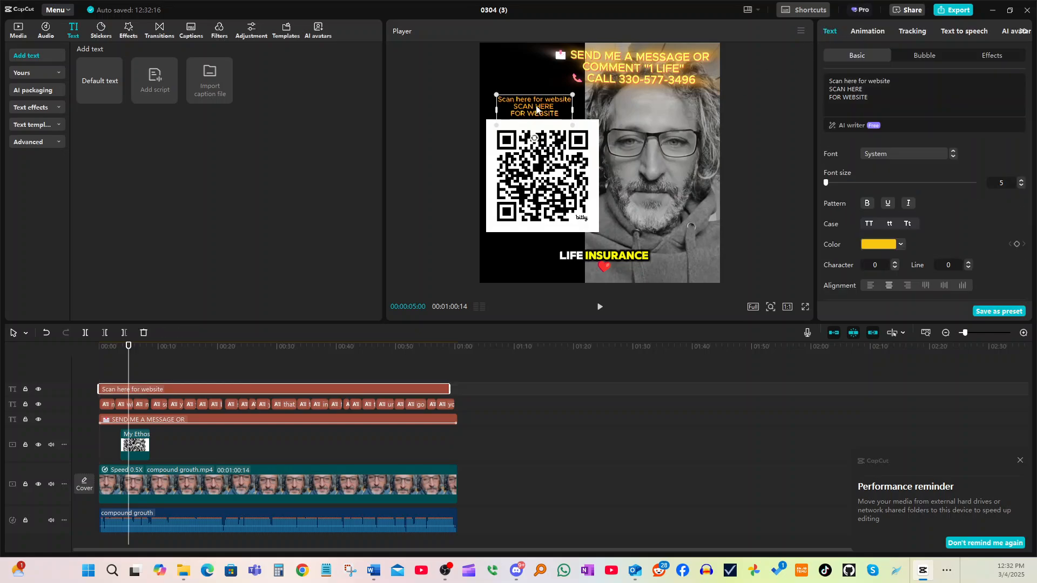
left_click(868, 205)
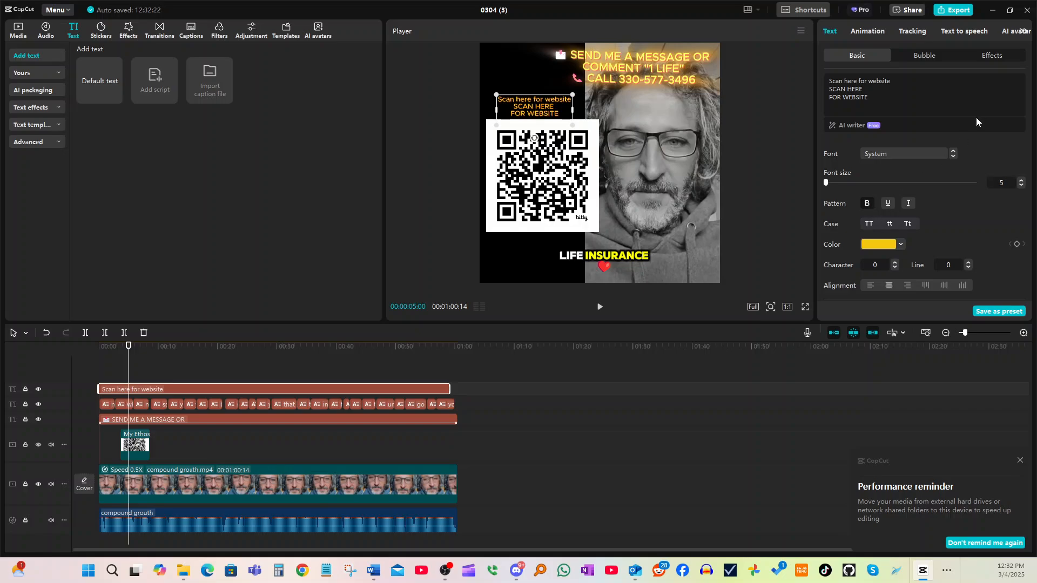
left_click(879, 34)
left_click(999, 59)
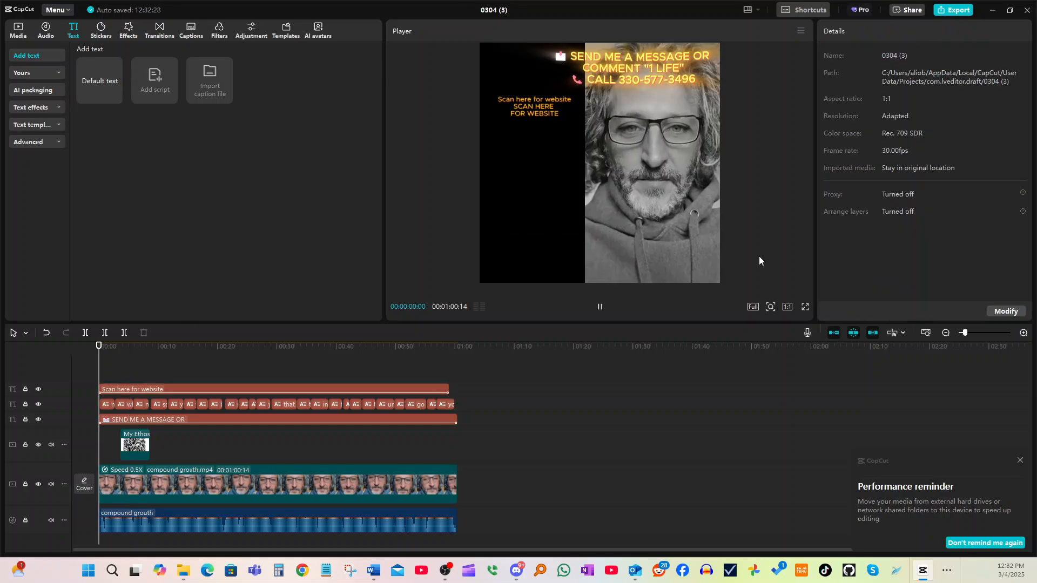
key("space")
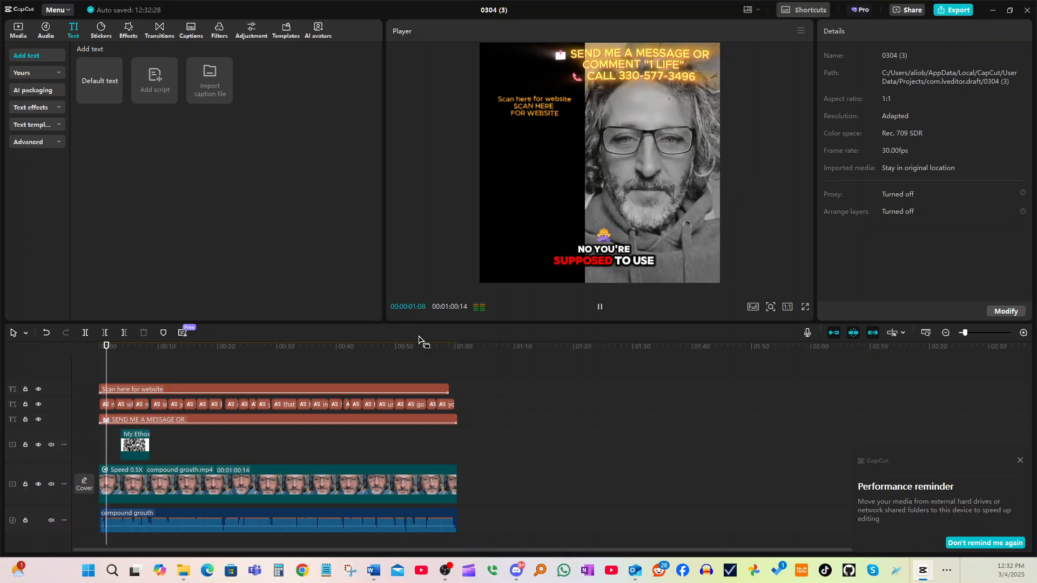
left_click(596, 307)
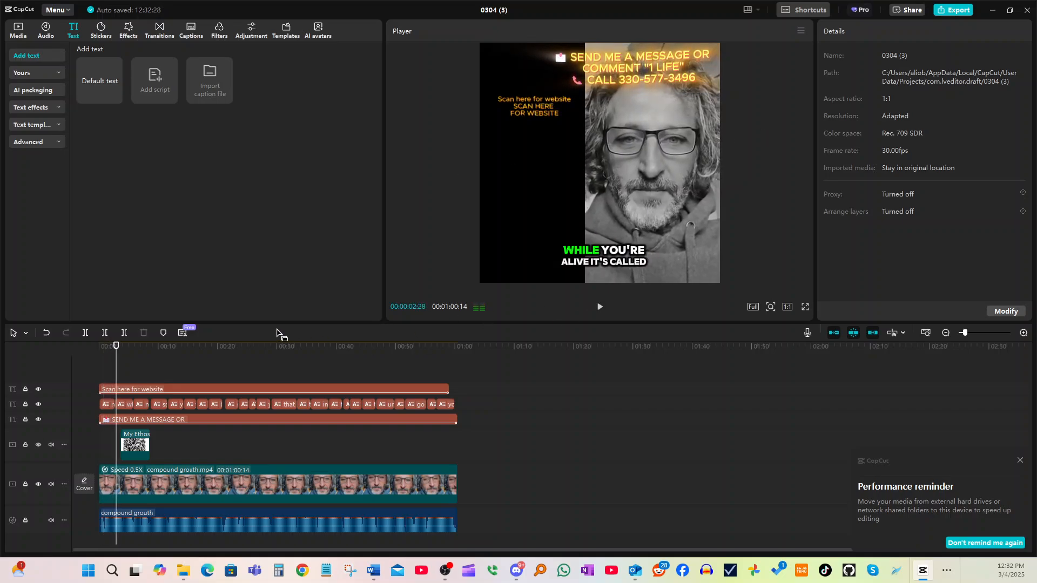
Extend the QR code clip in both directions to cover the full video length and play the result for several seconds
left_click_drag(118, 444, 457, 449)
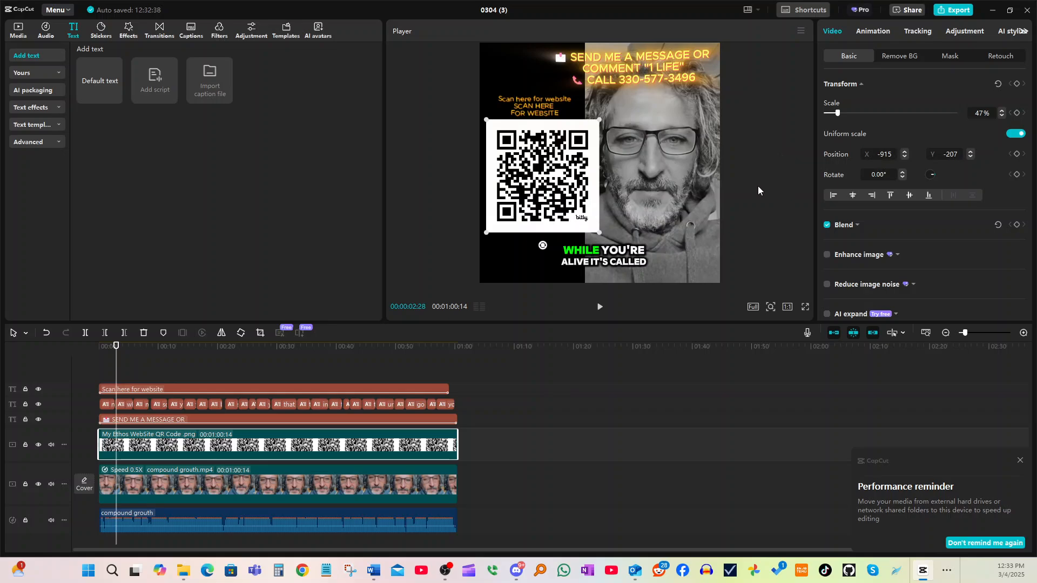
left_click(593, 308)
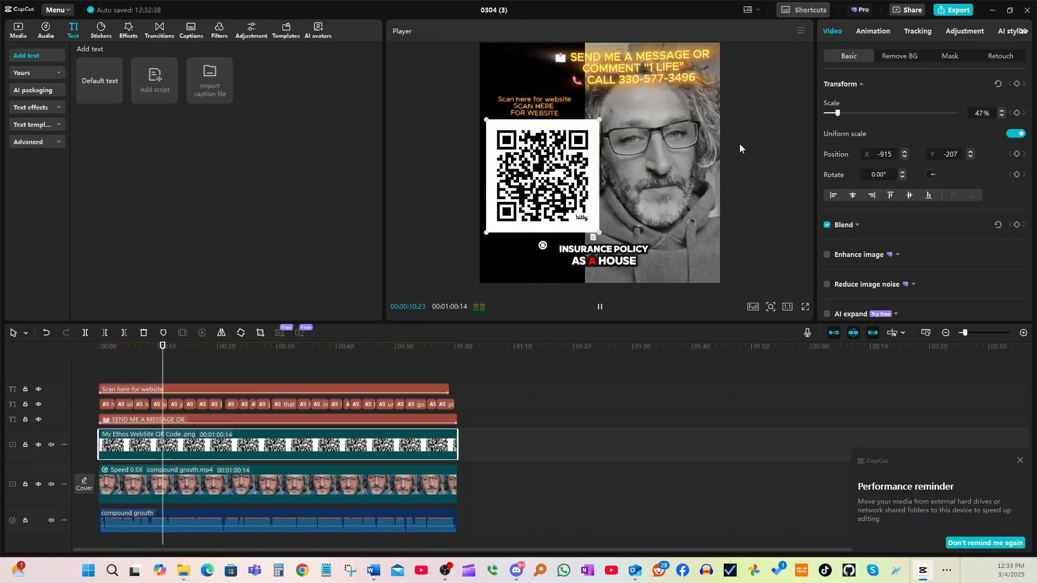
left_click(599, 306)
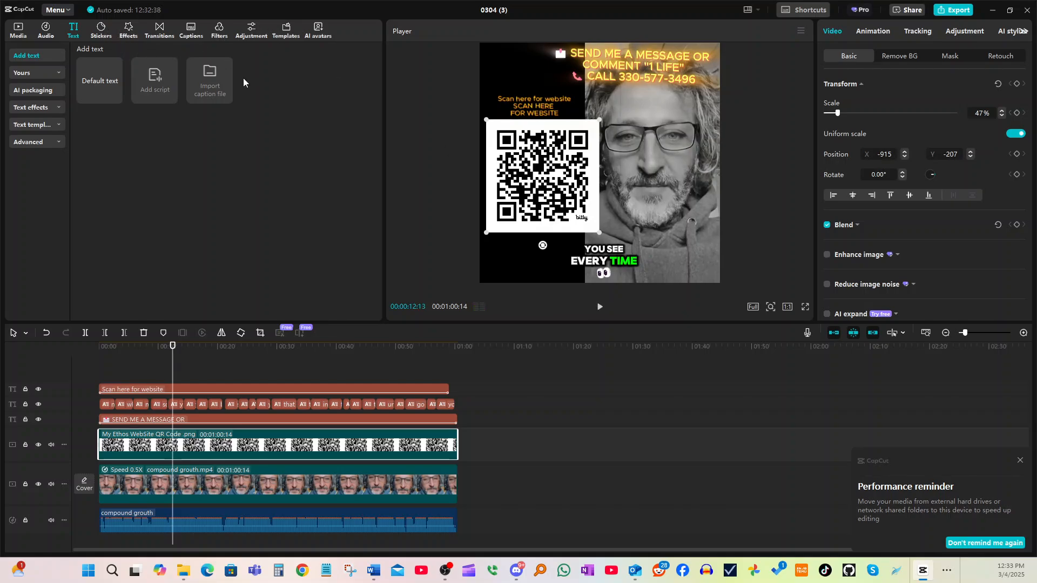
Find stickers for "arrows" and add the light green 3D arrow at about 12 seconds on the timeline
left_click(101, 29)
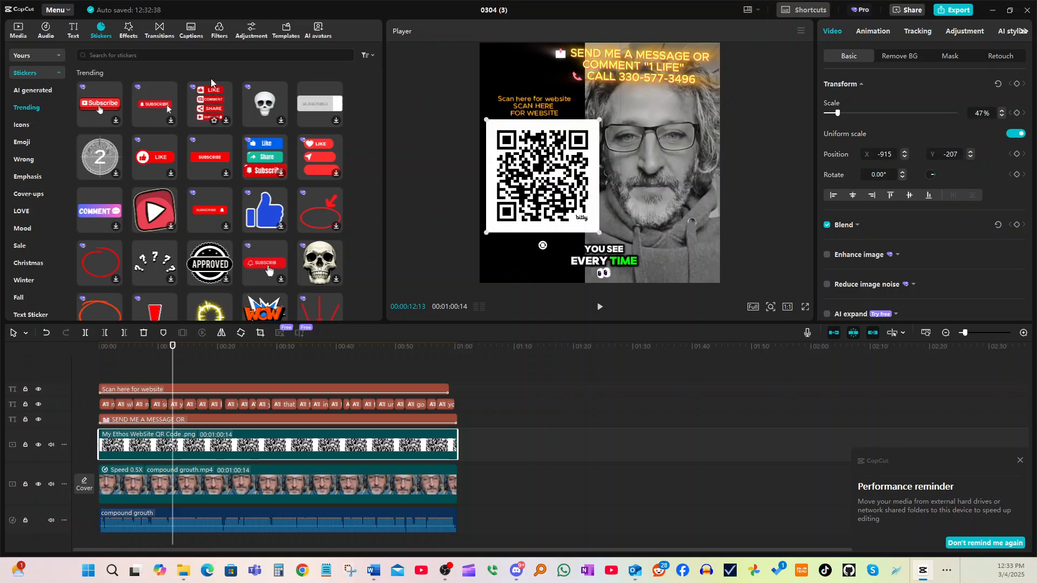
left_click(256, 54)
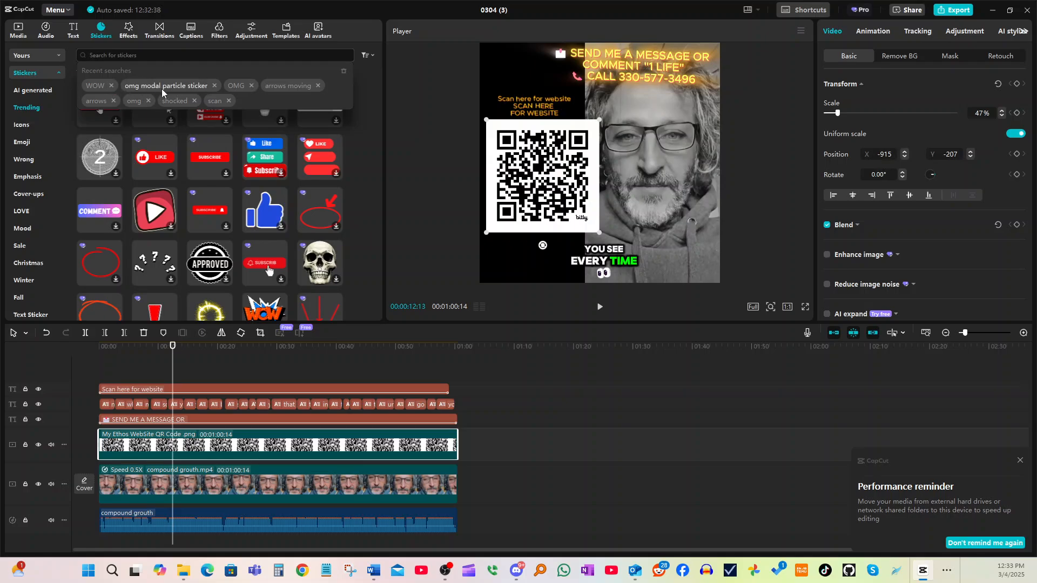
left_click(102, 101)
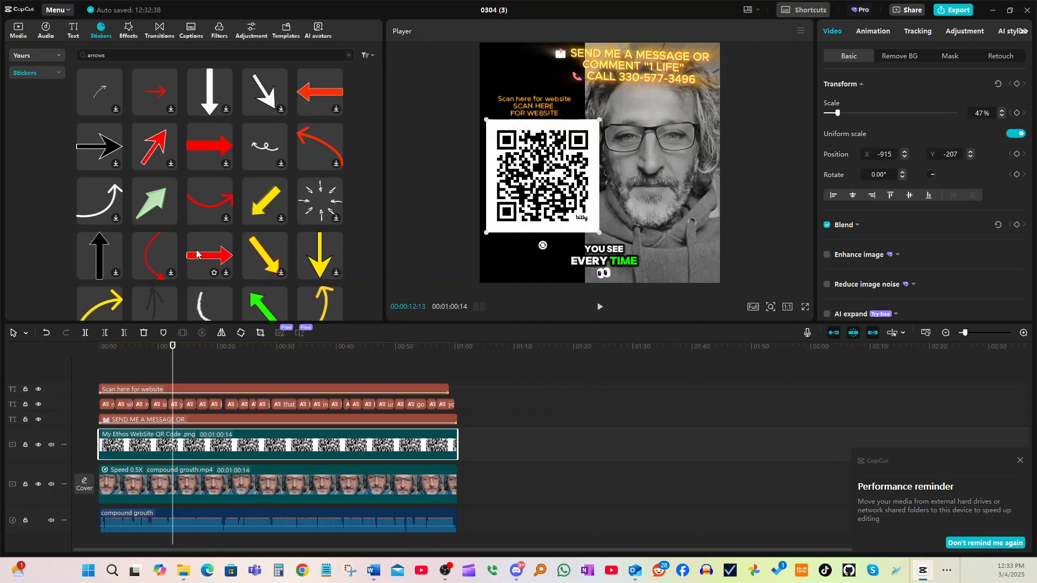
scroll(130, 267, "down", 3)
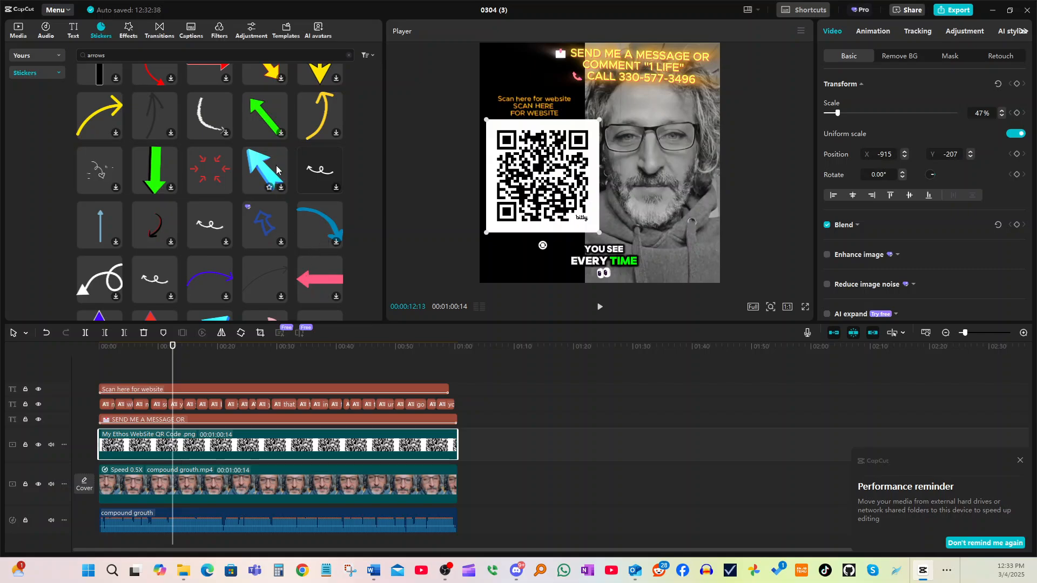
scroll(275, 168, "up", 3)
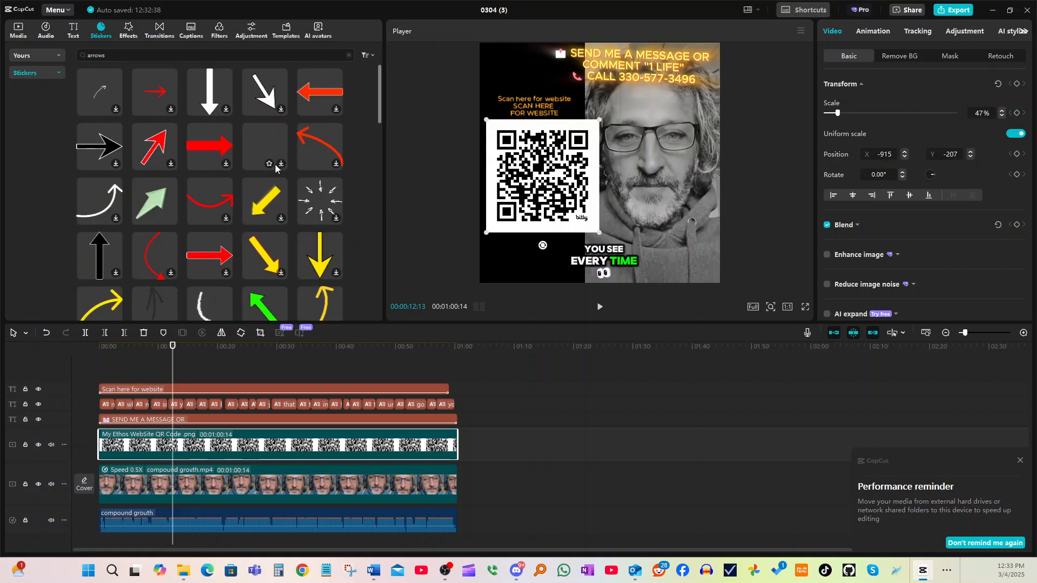
left_click(171, 218)
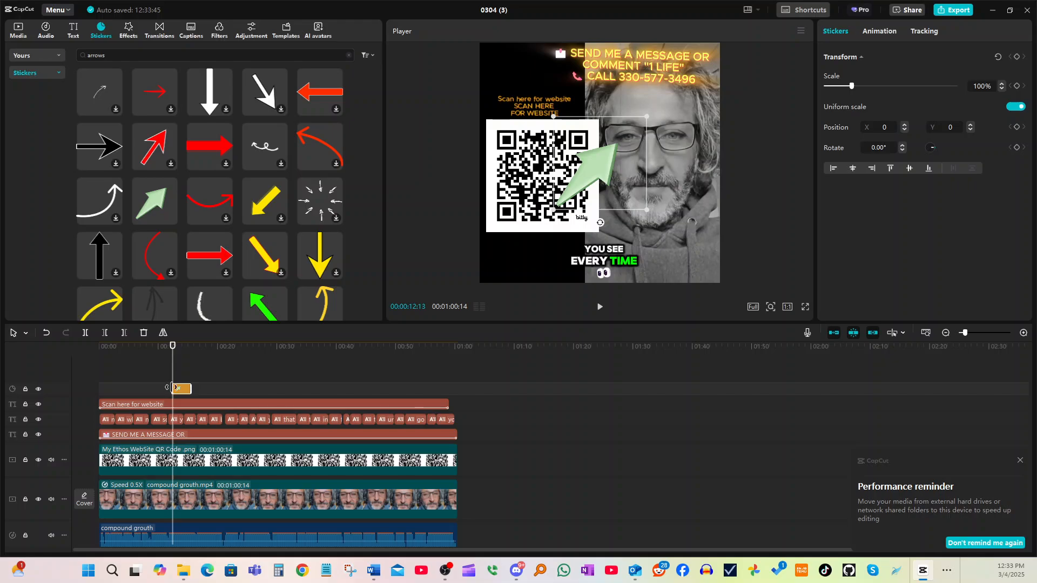
Extend the arrow sticker over the full video, rotate it about 109° and shrink it to 41% so it points down at the website text
left_click(176, 386)
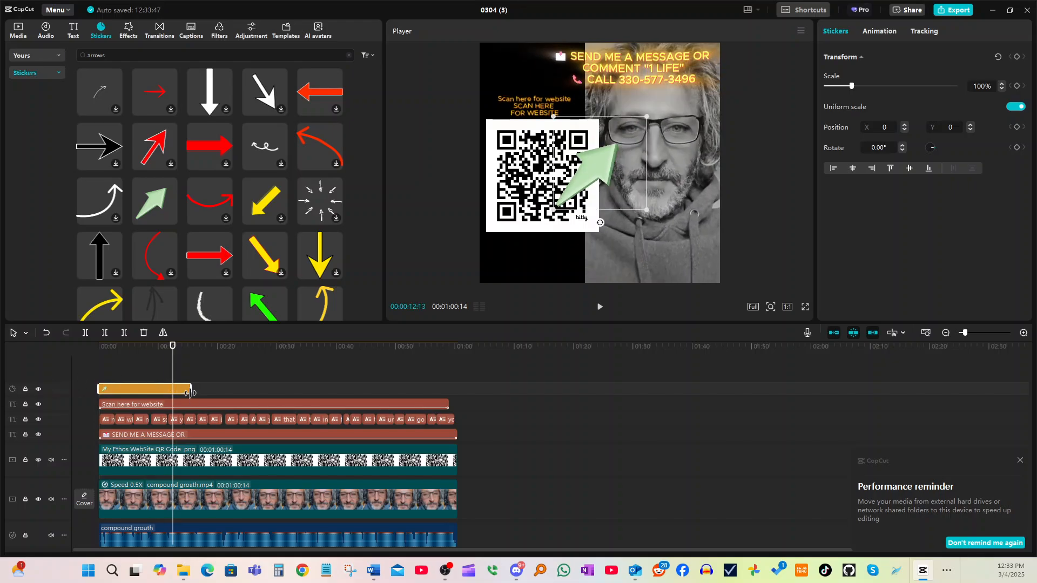
left_click_drag(189, 392, 455, 380)
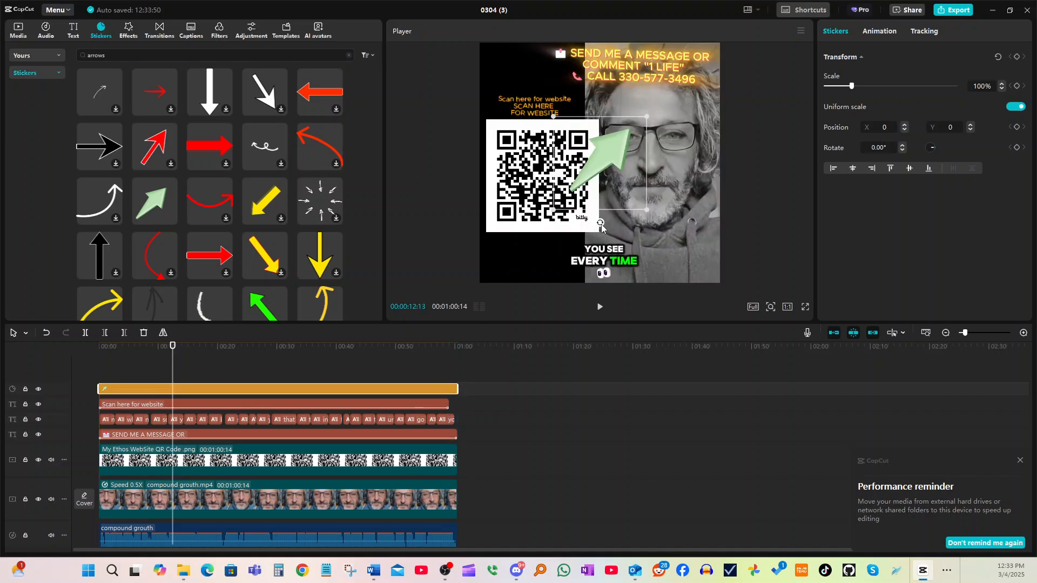
left_click_drag(599, 223, 515, 146)
left_click_drag(613, 170, 531, 83)
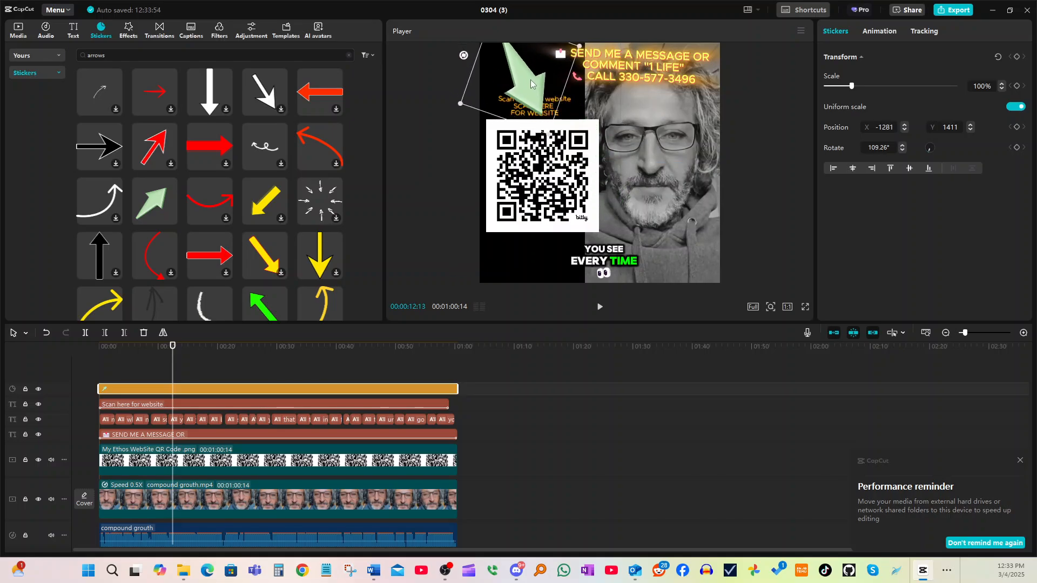
left_click_drag(579, 46, 500, 82)
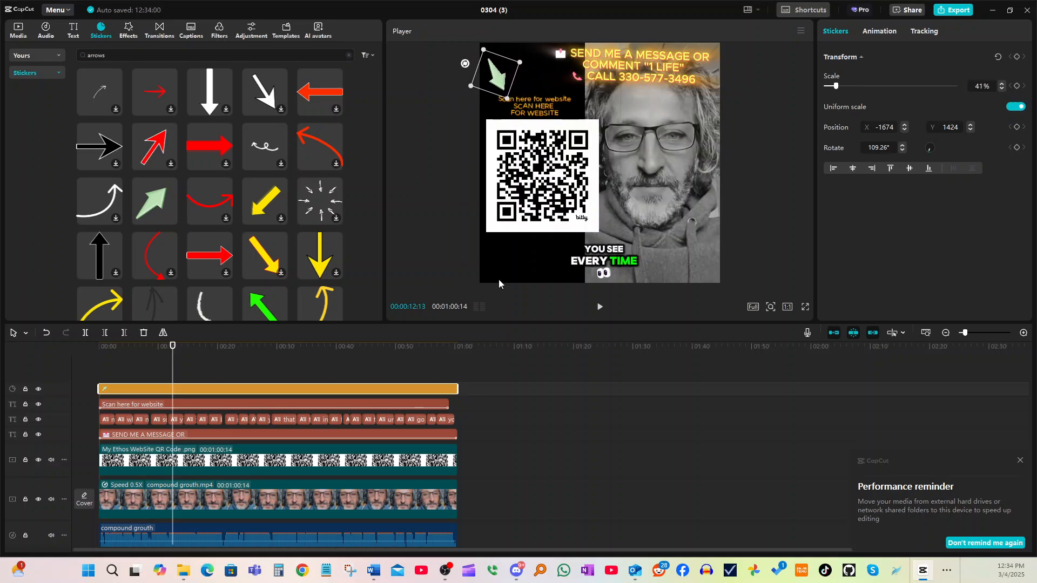
Deselect the arrow sticker and play the video from about 12 seconds to about 21 seconds
left_click(767, 162)
left_click(599, 307)
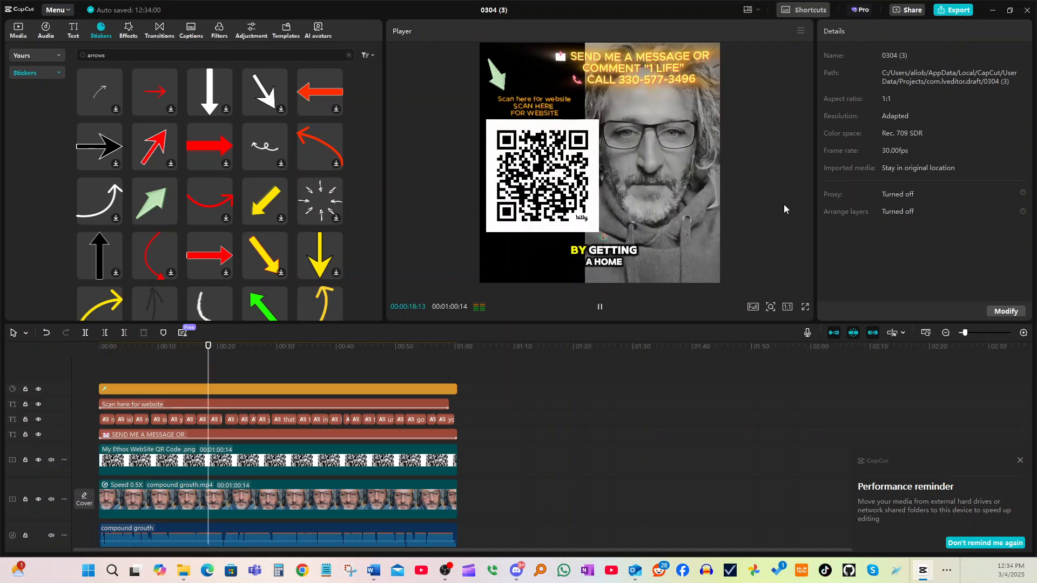
left_click(601, 310)
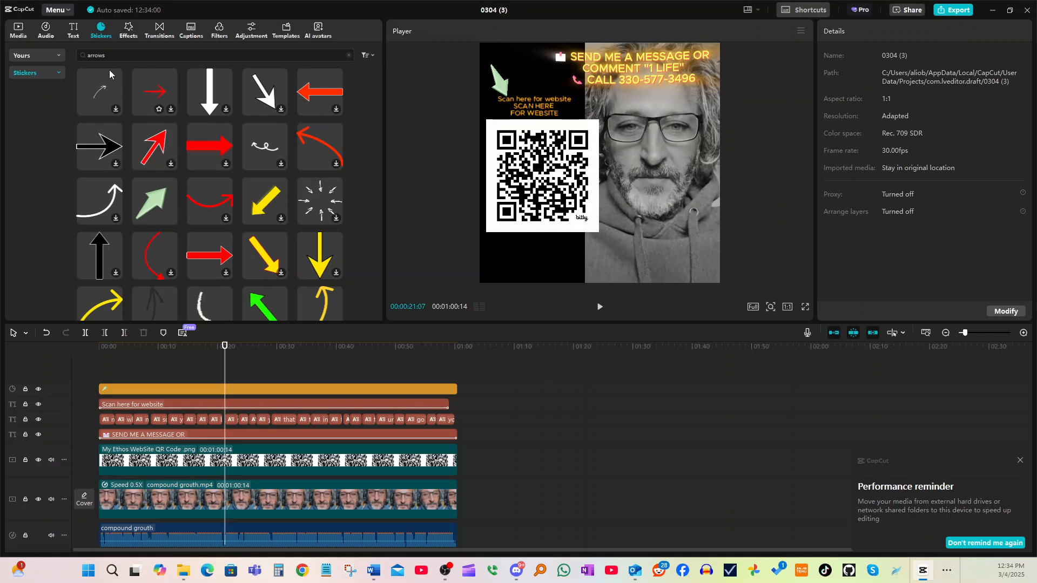
Search the audio library for "cash register", favorite "Money, coin, cash register, shop, accounting 1" and add it at about 21 seconds
left_click(18, 29)
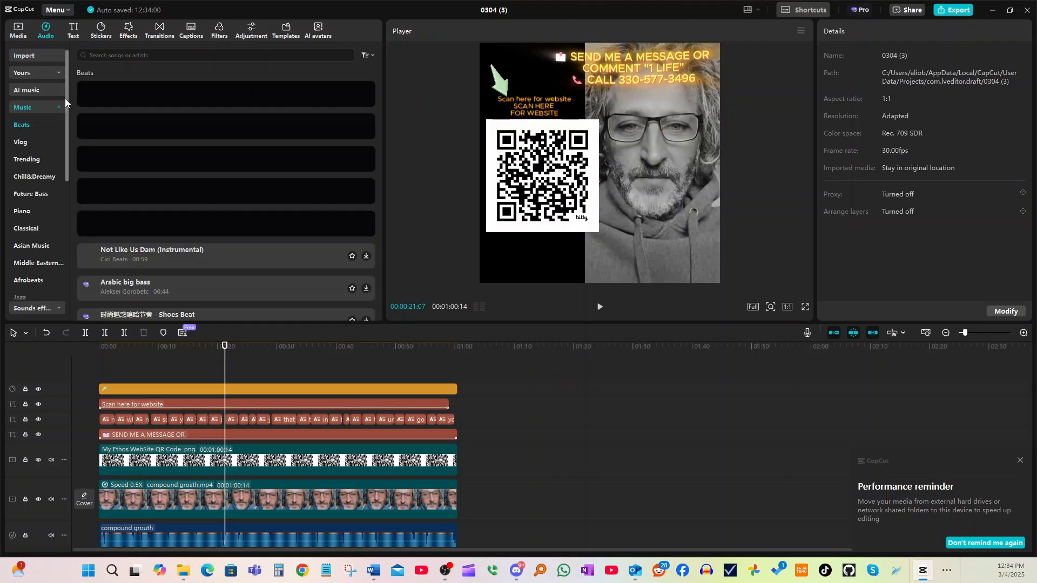
left_click(151, 56)
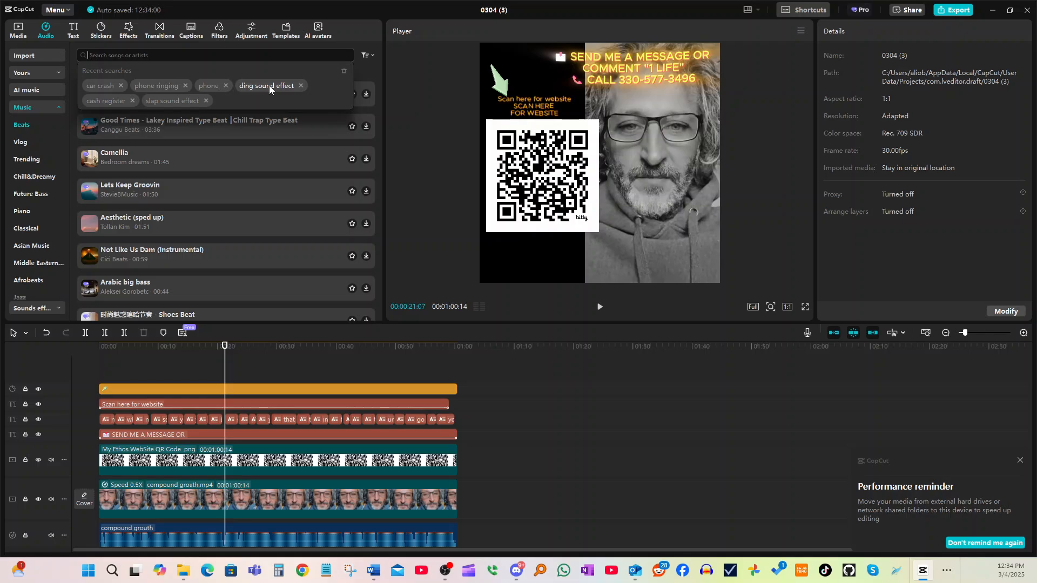
left_click(106, 101)
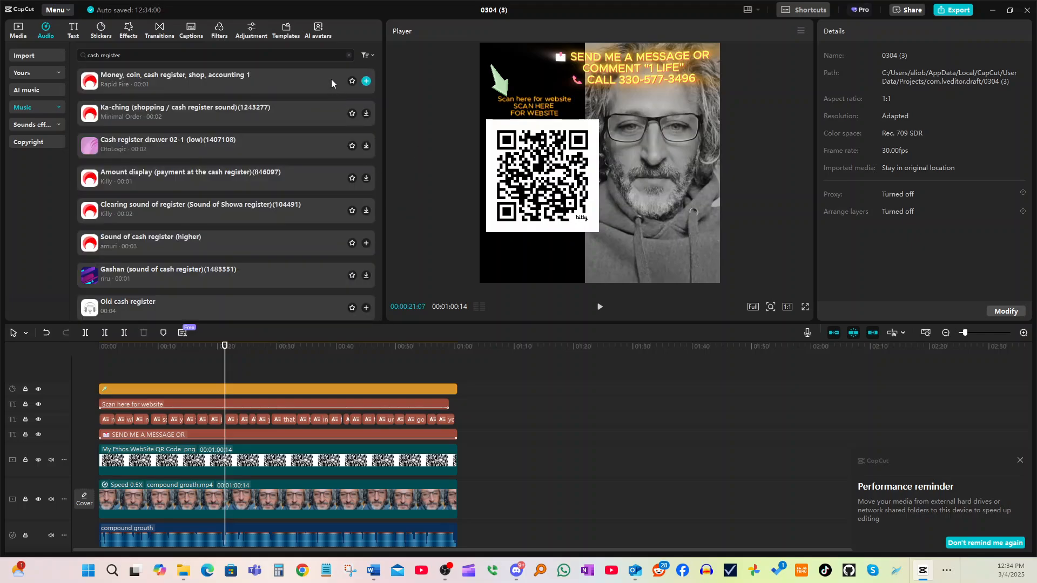
left_click(293, 82)
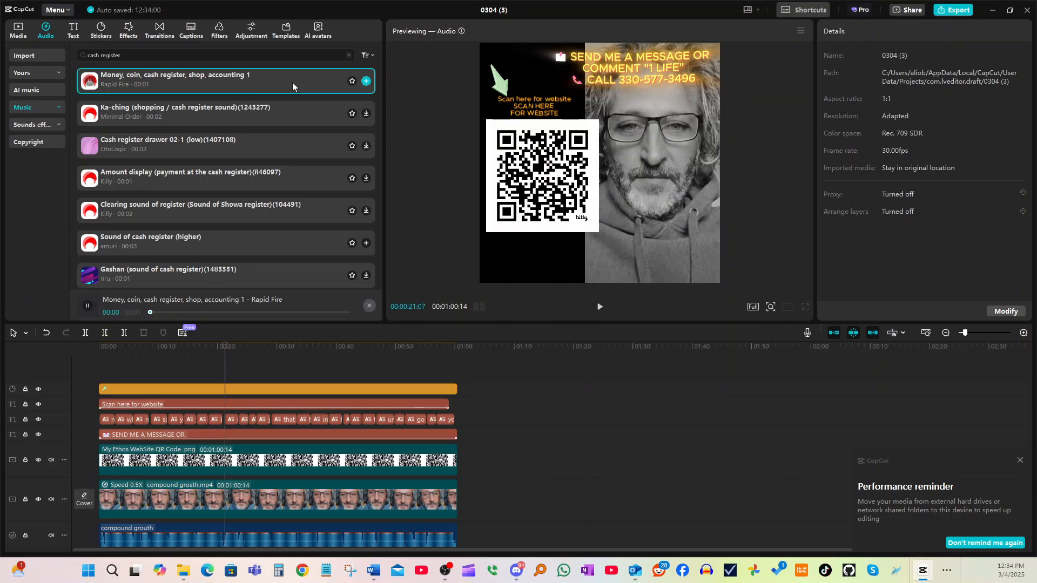
left_click(366, 82)
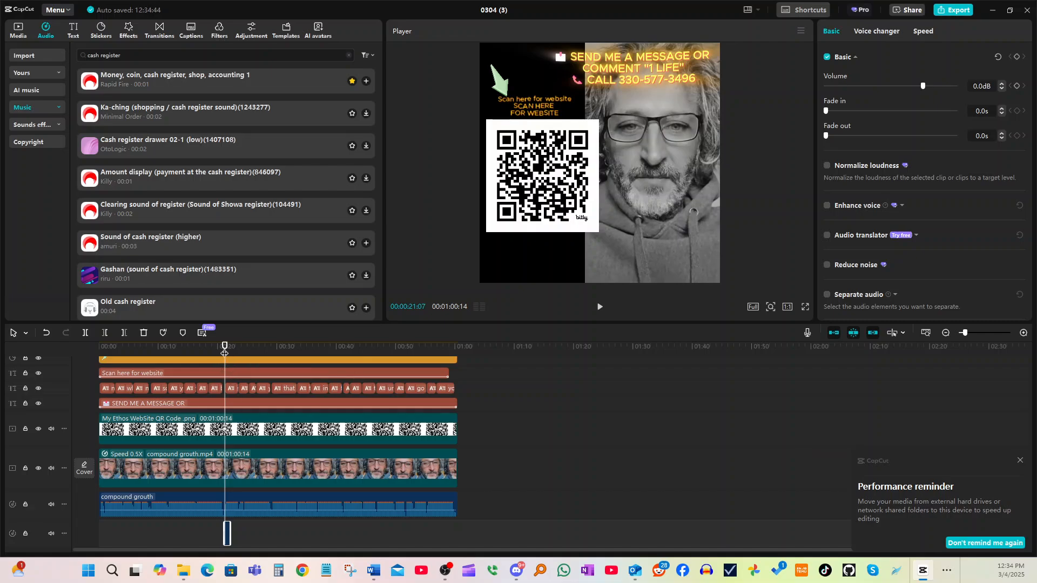
Play the video from about 15 seconds and add a second copy of the same coin sound at about 23 seconds
left_click_drag(225, 352, 187, 352)
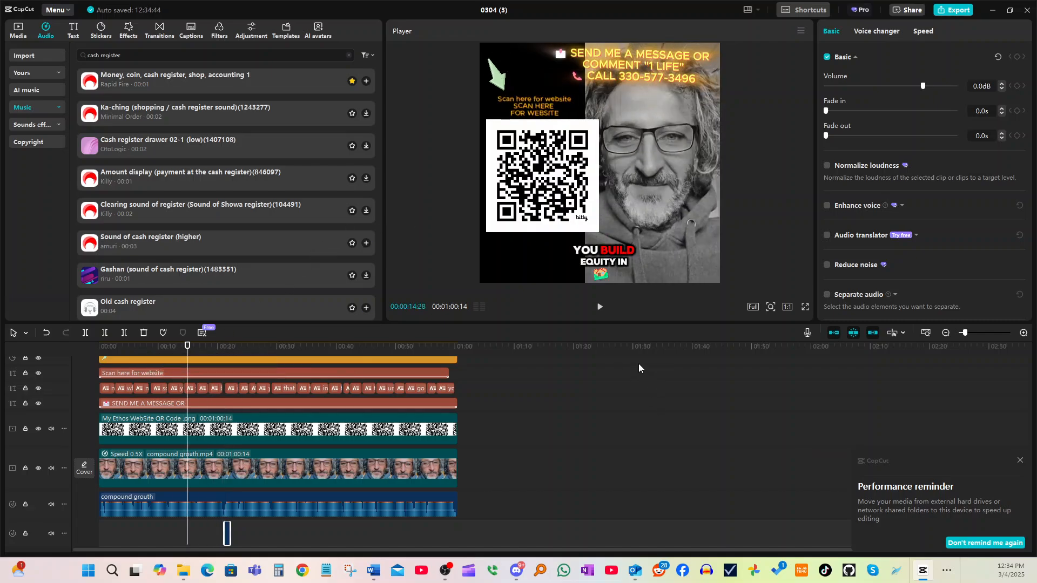
left_click(599, 306)
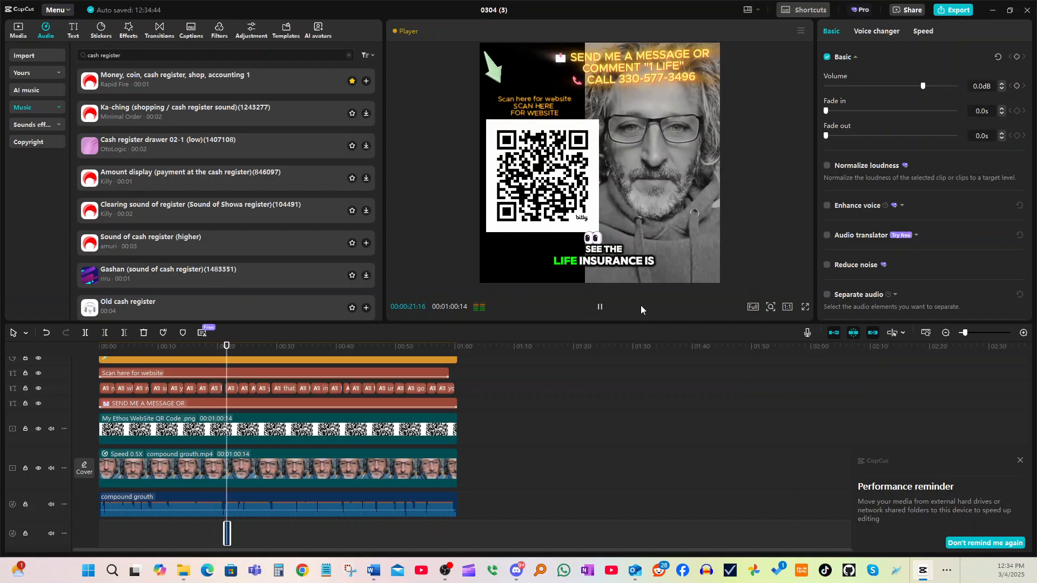
left_click(600, 307)
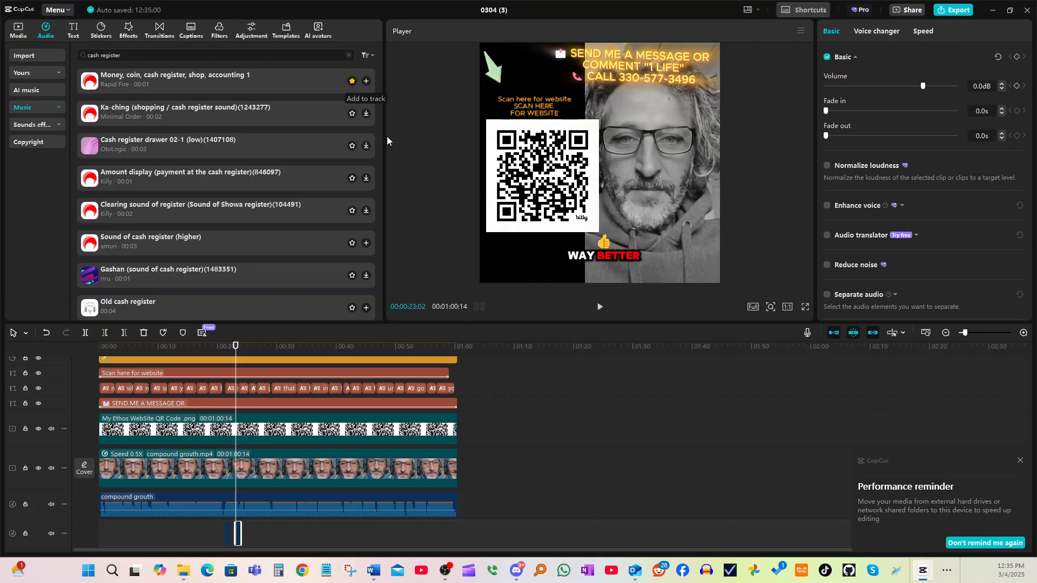
left_click(612, 307)
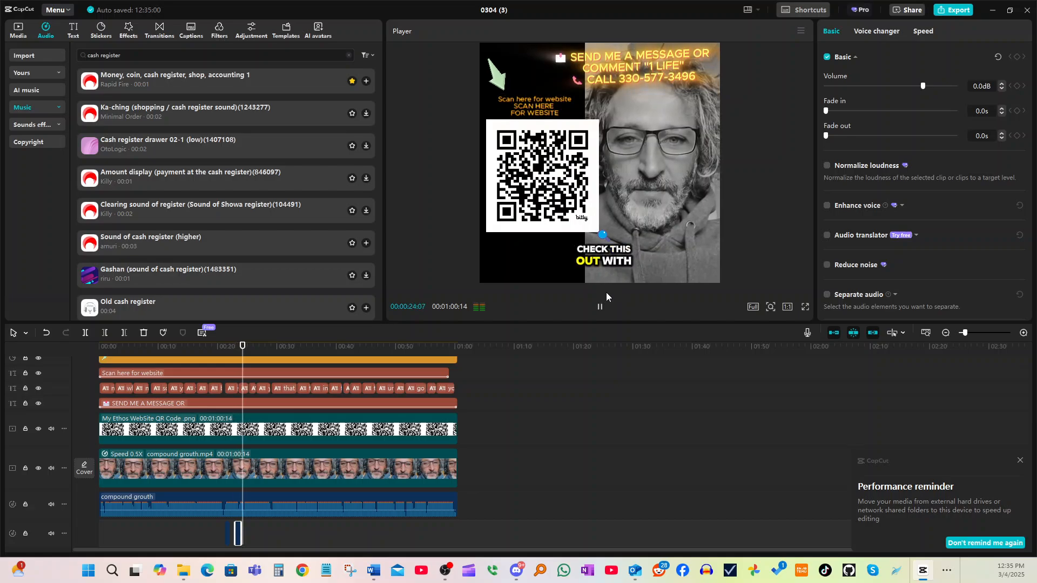
key("space")
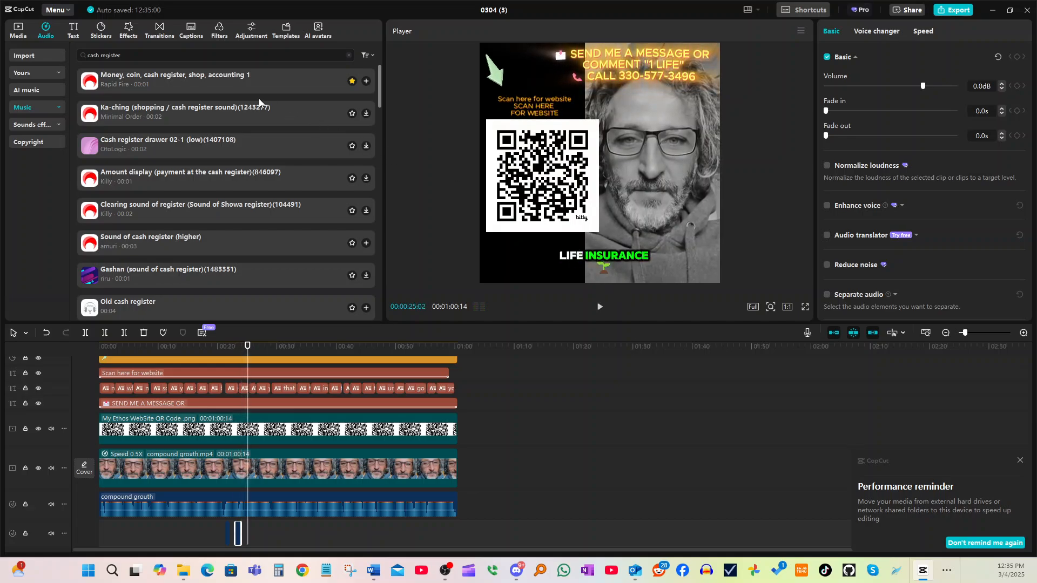
Audition and favorite the "Ka-ching" cash register sound, add it at about 25 seconds, and play the result
left_click(270, 115)
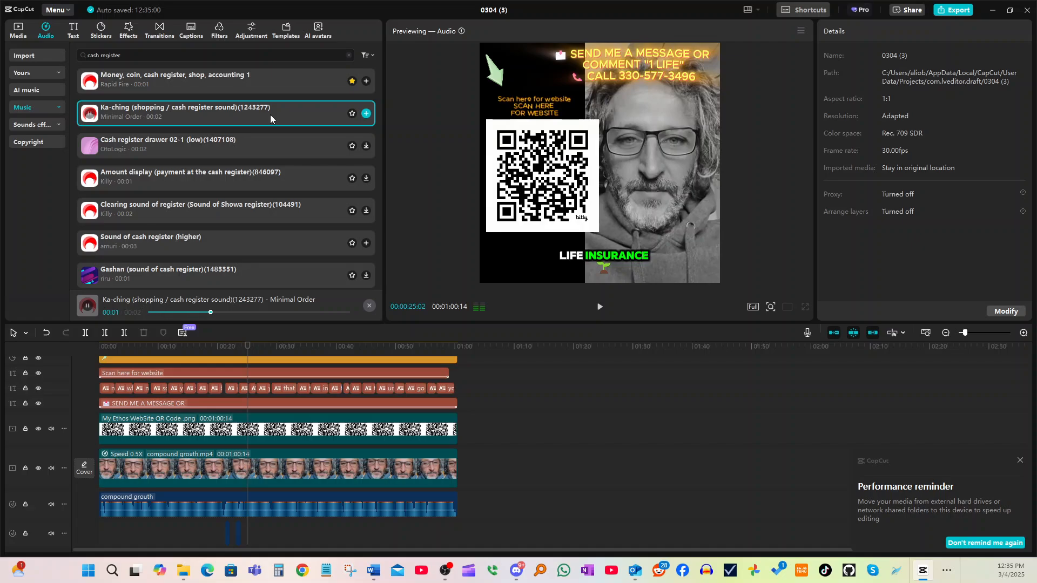
left_click(351, 115)
left_click(365, 114)
key("space")
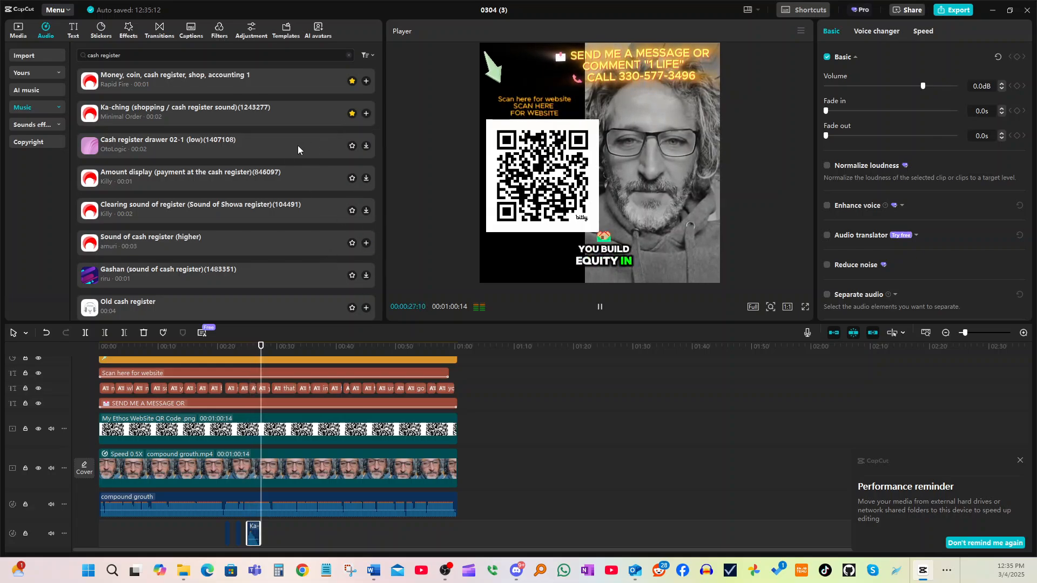
key("space")
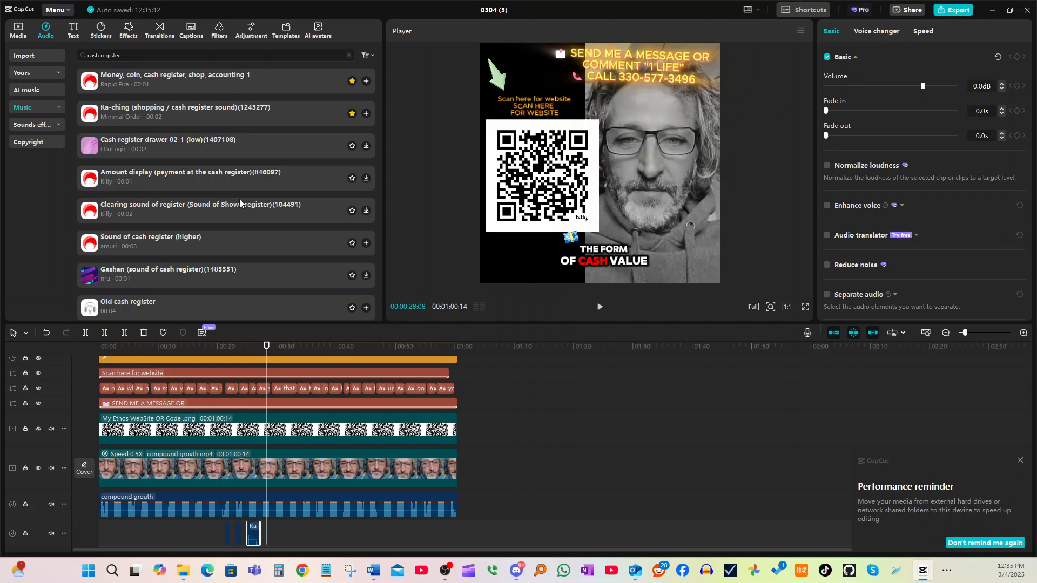
Audition and favorite "Cash register drawer 02-1 (low)", add it at about 28 seconds, and play the video to about 31 seconds
left_click(245, 144)
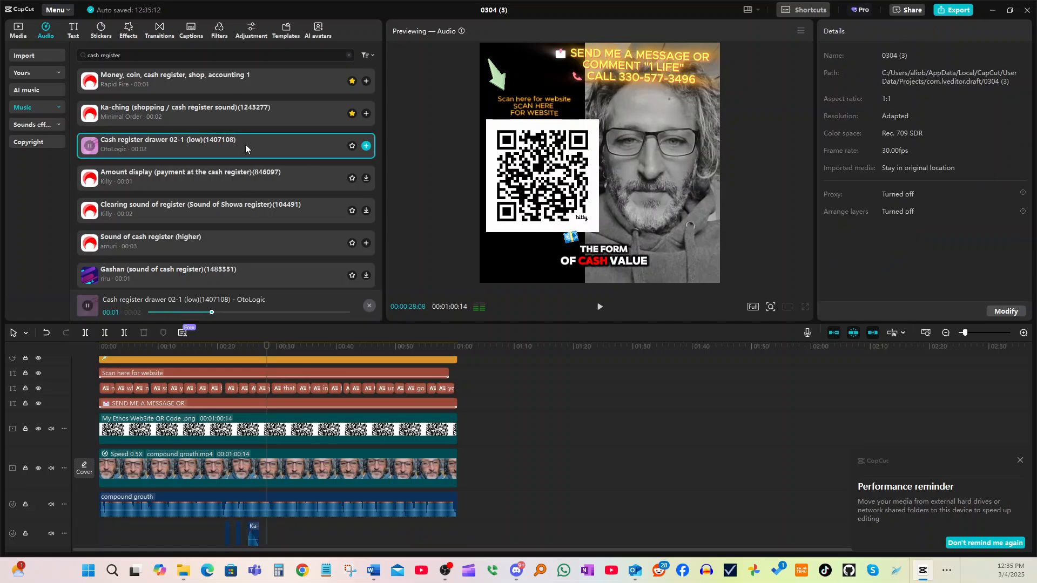
left_click(353, 146)
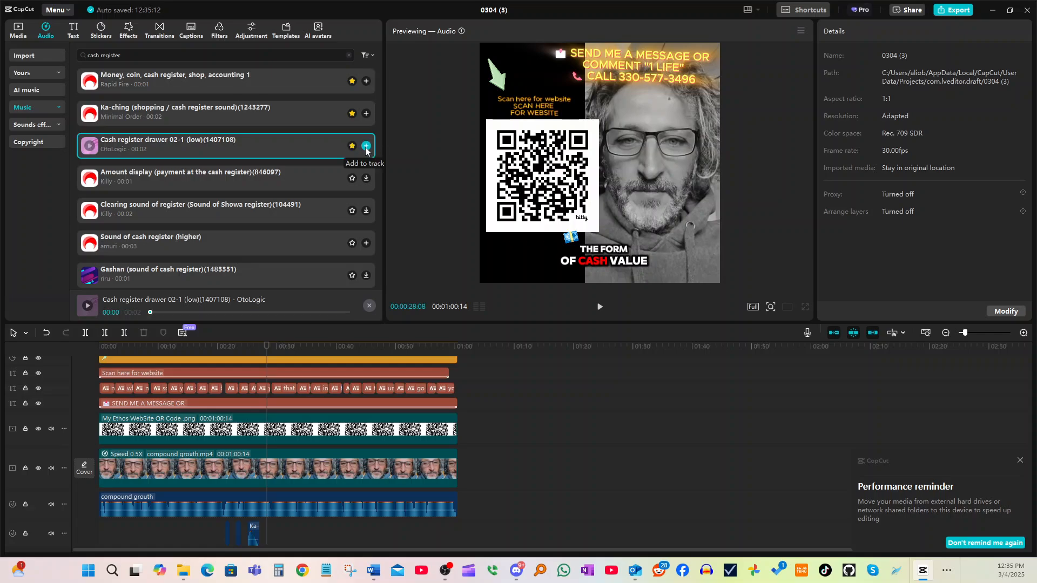
left_click(366, 145)
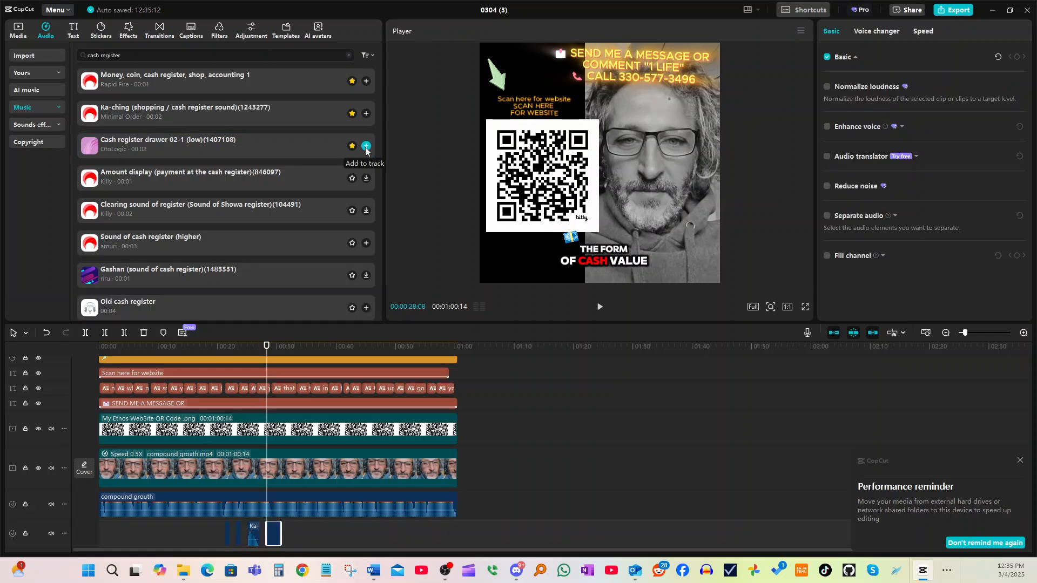
key("space")
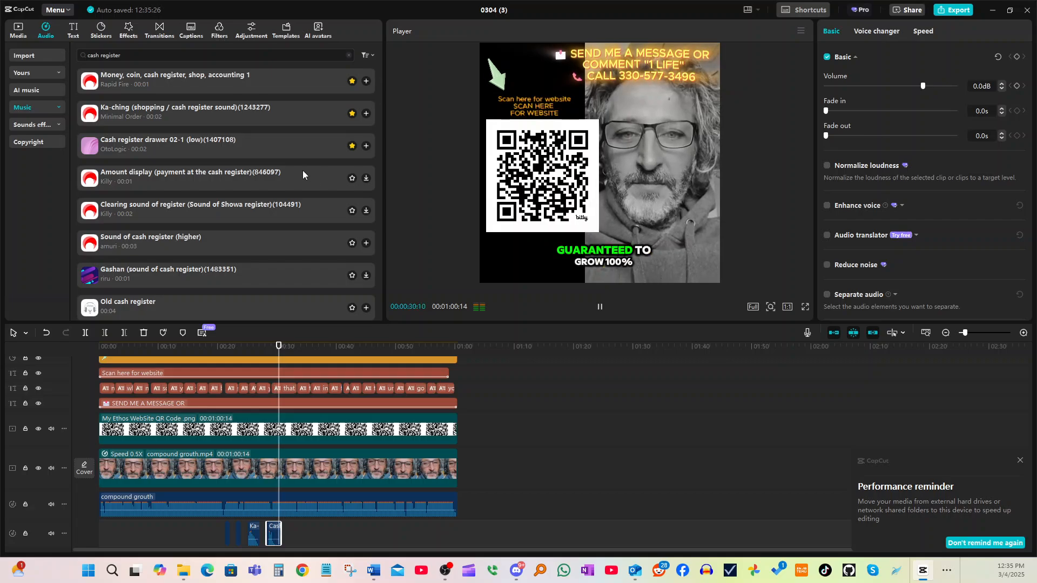
left_click(540, 246)
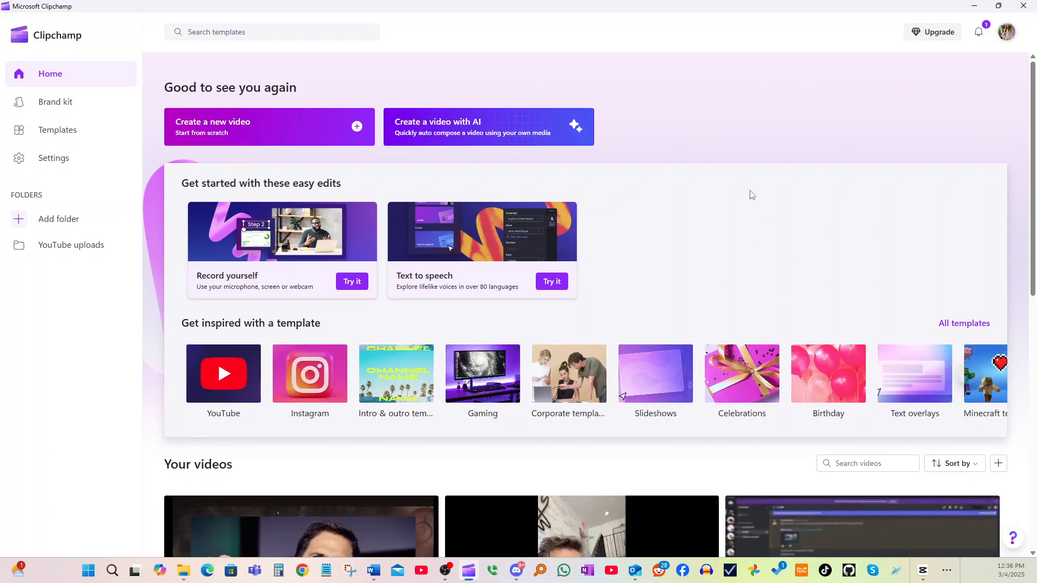
Look over the Clipchamp home page and its list of saved videos, and return to the CapCut project
scroll(751, 195, "down", 5)
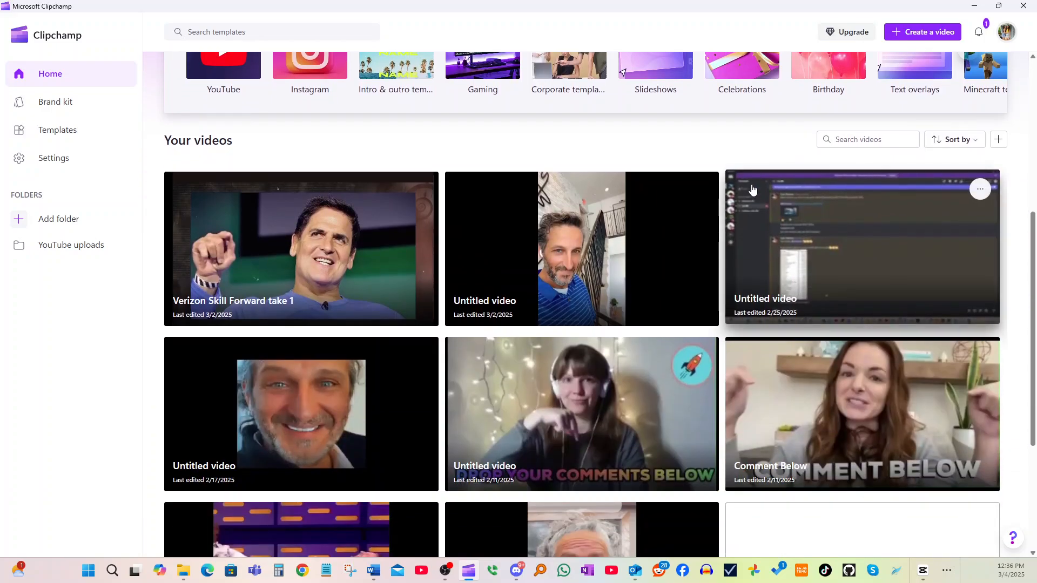
scroll(752, 197, "up", 5)
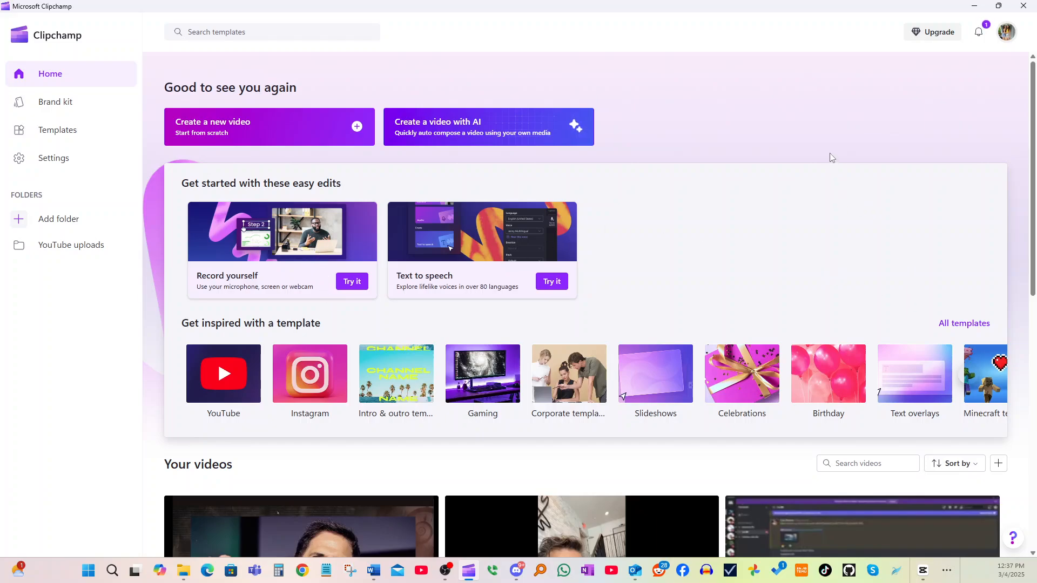
left_click(976, 8)
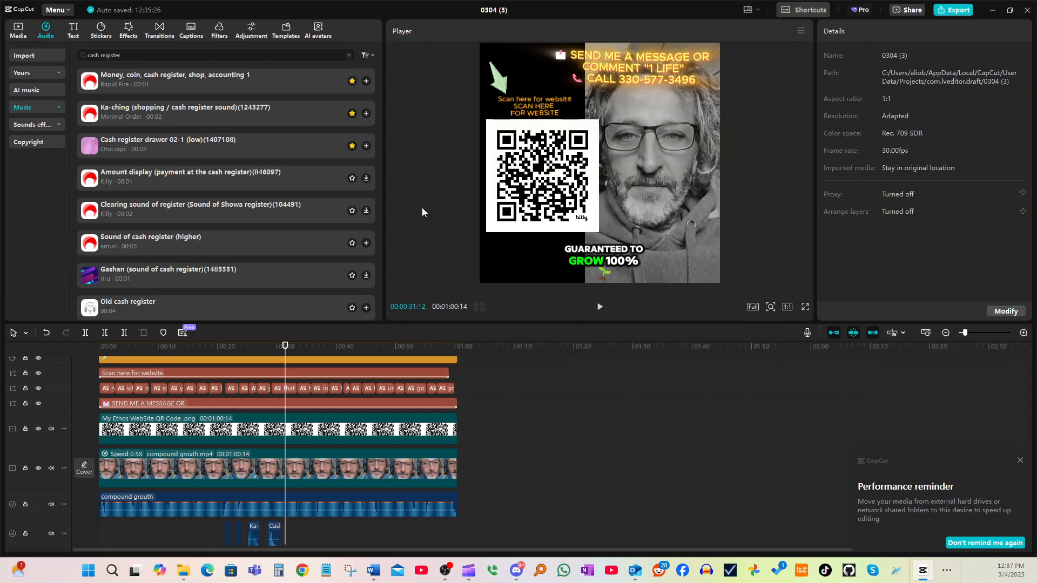
Dismiss the performance reminder and resume playback from about 31 seconds
left_click(1020, 461)
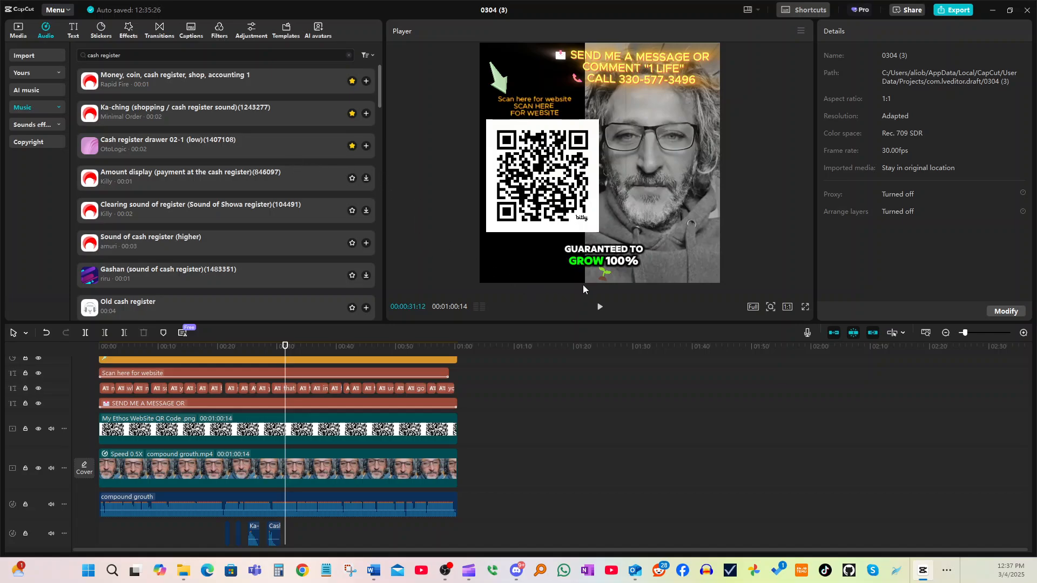
left_click(599, 308)
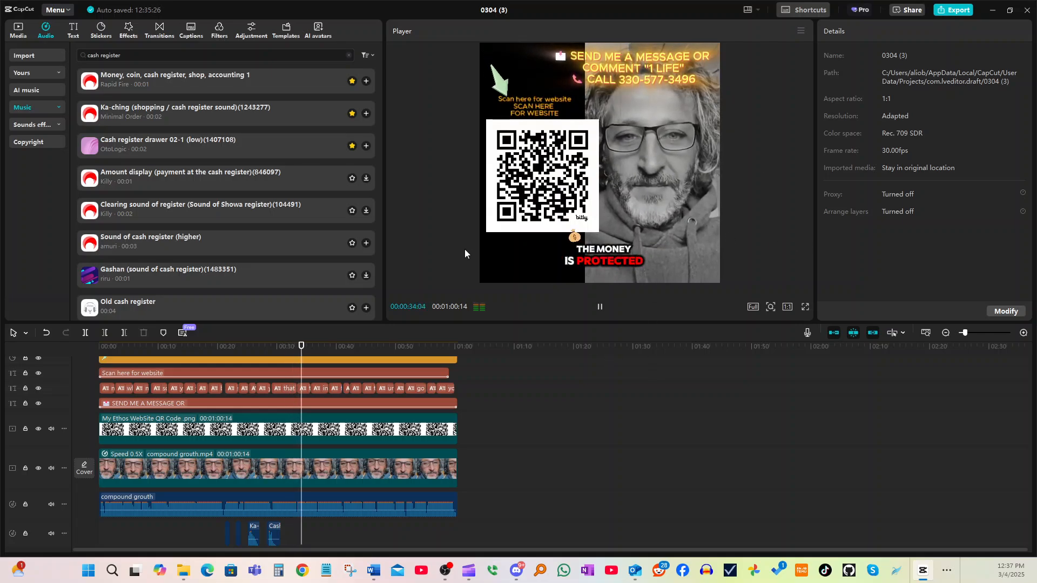
Add "Cash register drawer 02-1 (low)" at about 35 seconds, the "Money, coin, cash register" sound at 39, and "Ka-ching" at 42, playing the video between and after
left_click(367, 147)
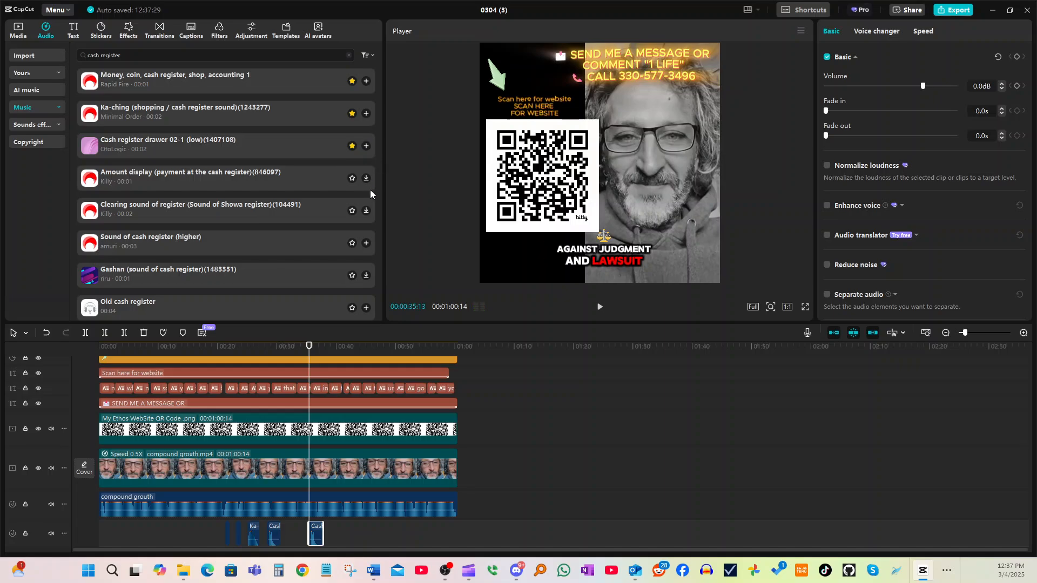
left_click(367, 81)
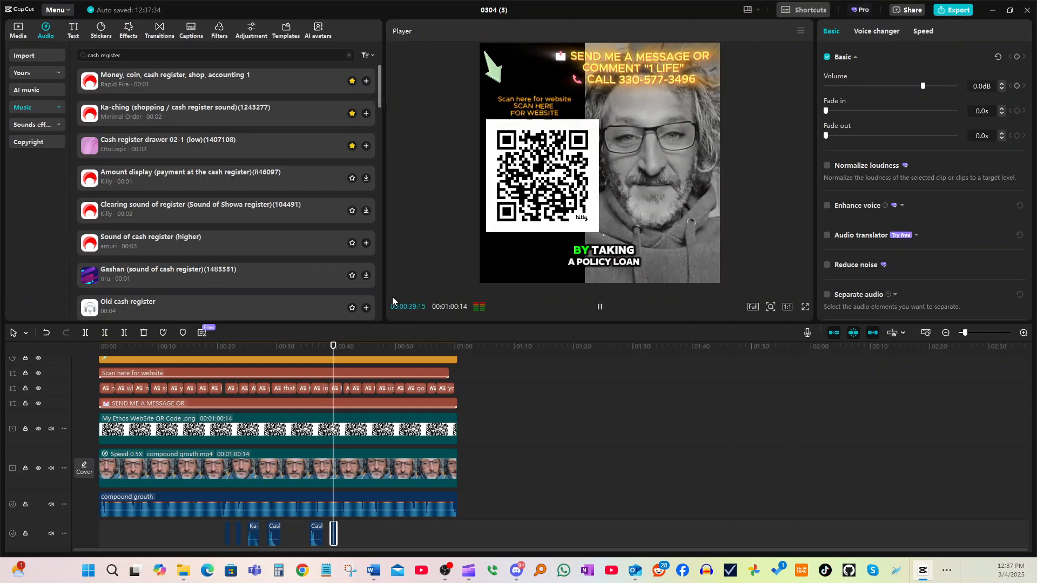
left_click(366, 113)
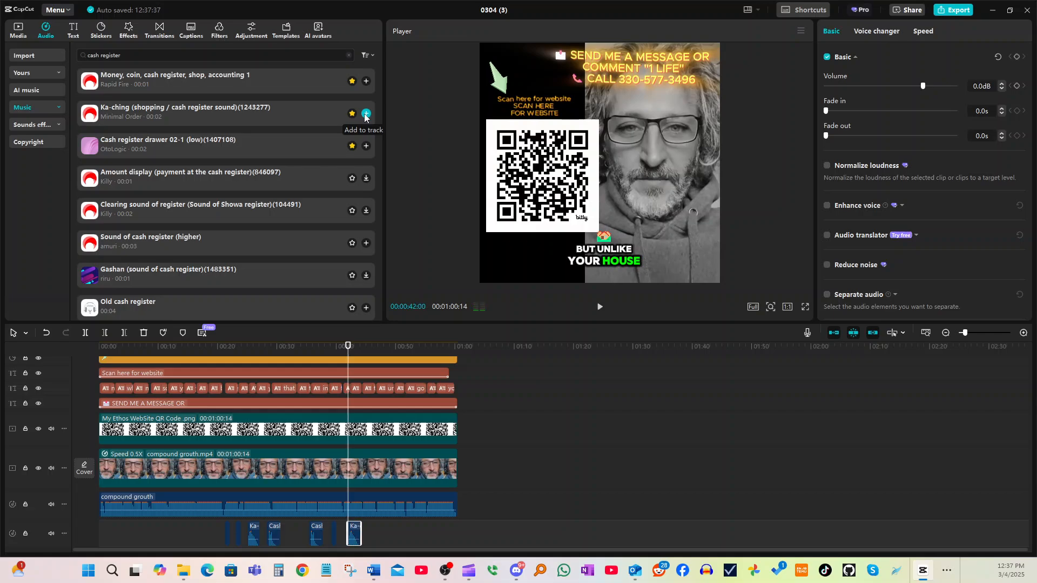
left_click(600, 306)
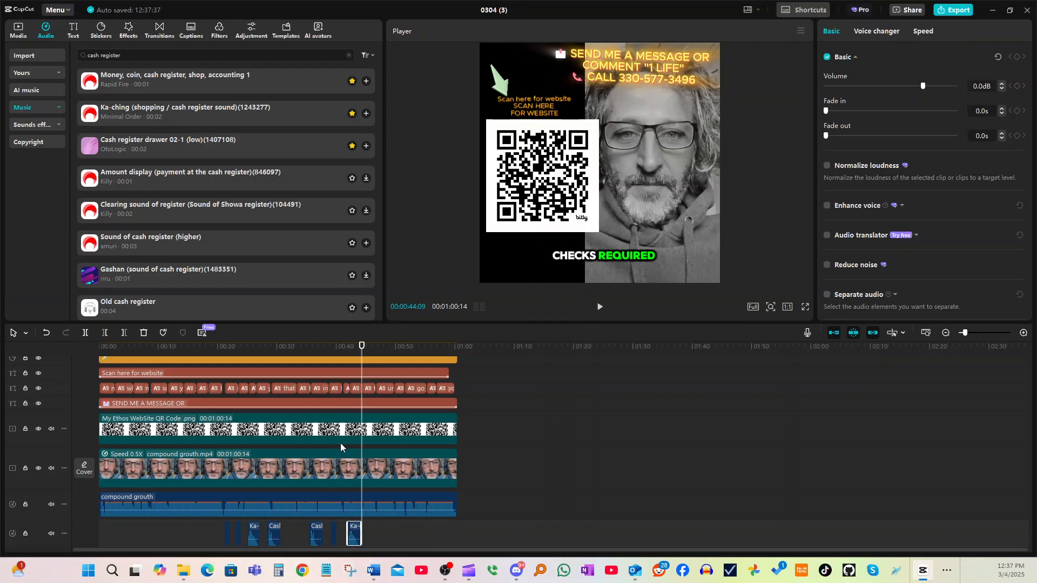
Audition and favorite "Amount display (payment at the cash register)", add it at about 44 seconds, and play the video to about 47 seconds
left_click(291, 173)
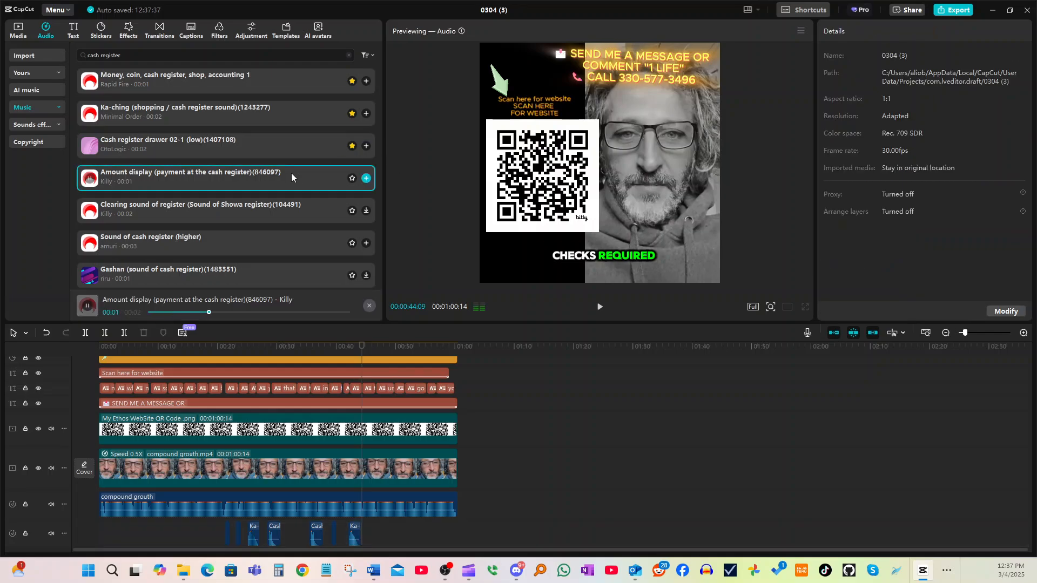
left_click(351, 178)
left_click(367, 181)
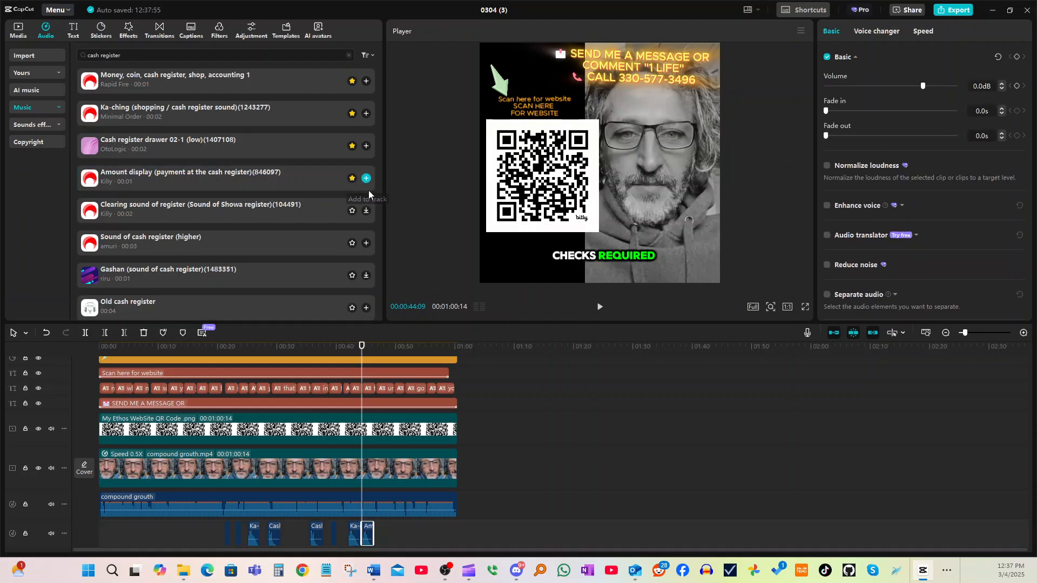
key("space")
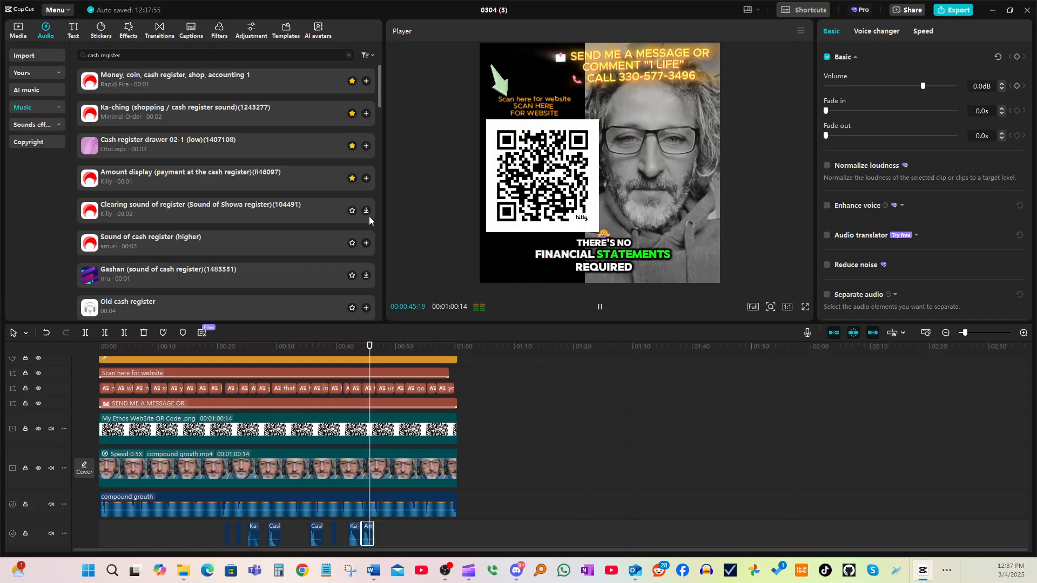
left_click(600, 308)
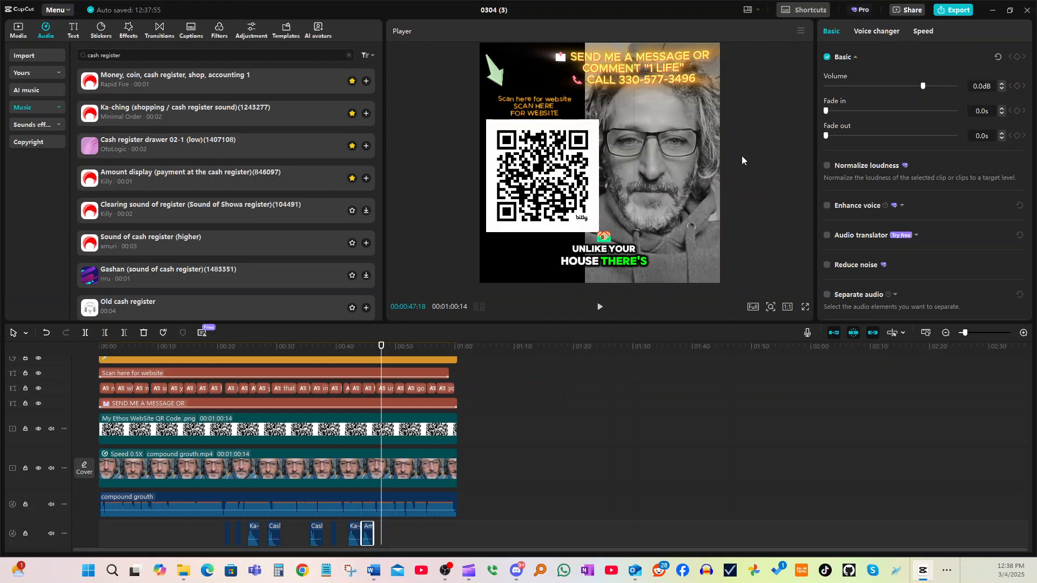
Try the 9:16 aspect ratio on the project and restore 1:1
left_click(786, 308)
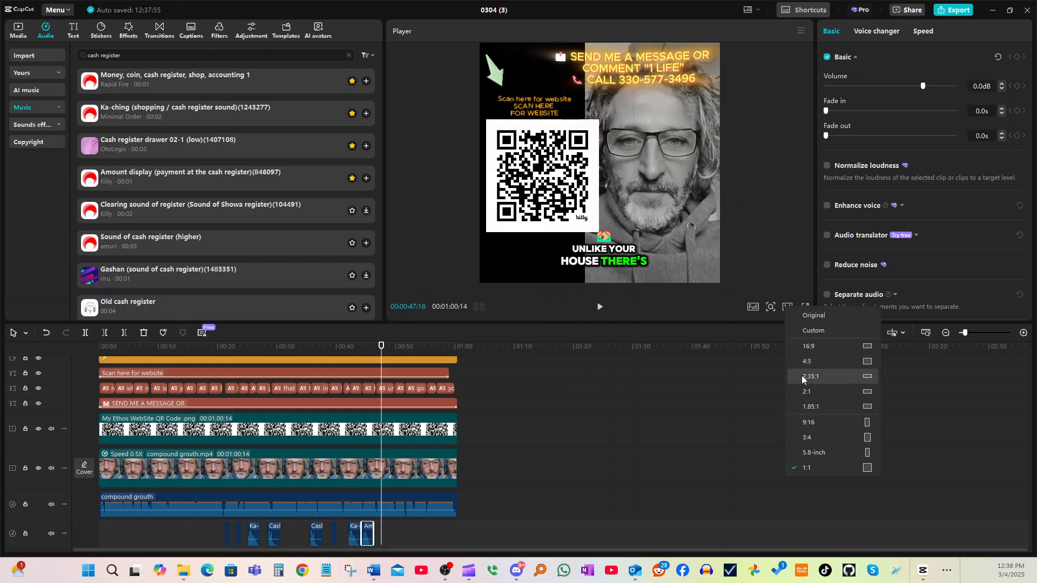
left_click(812, 423)
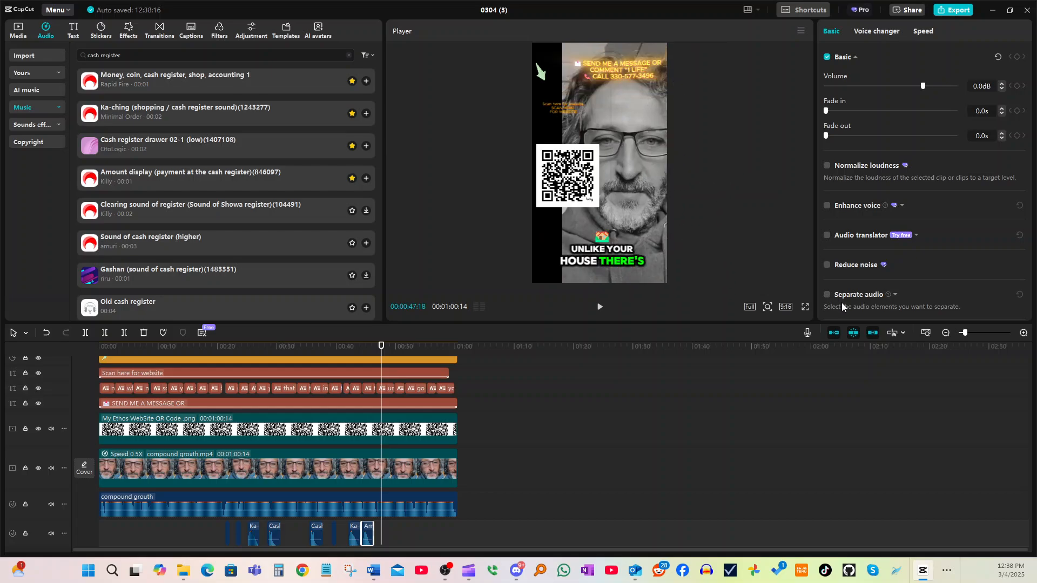
left_click(784, 308)
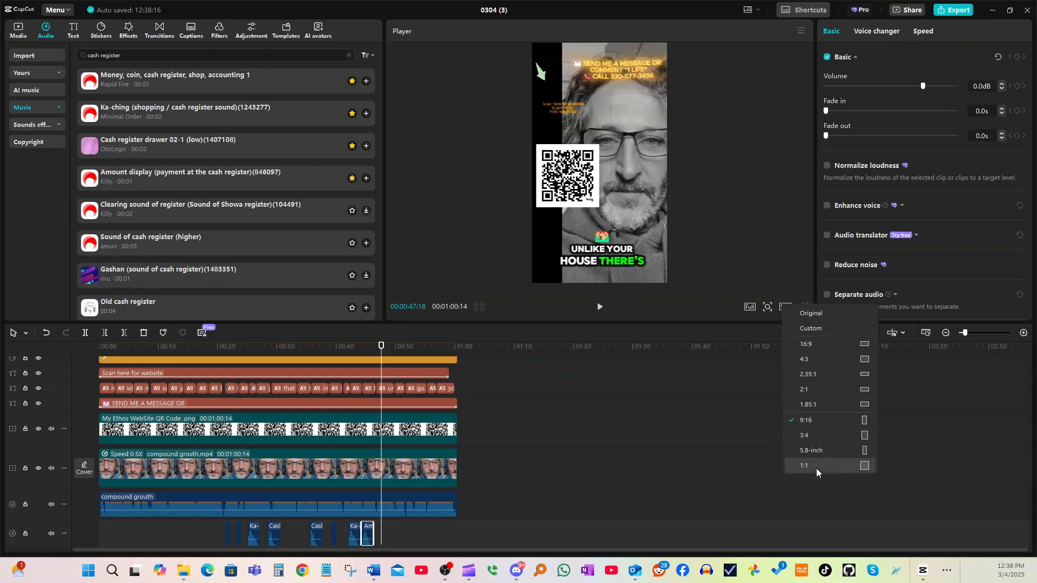
left_click(839, 465)
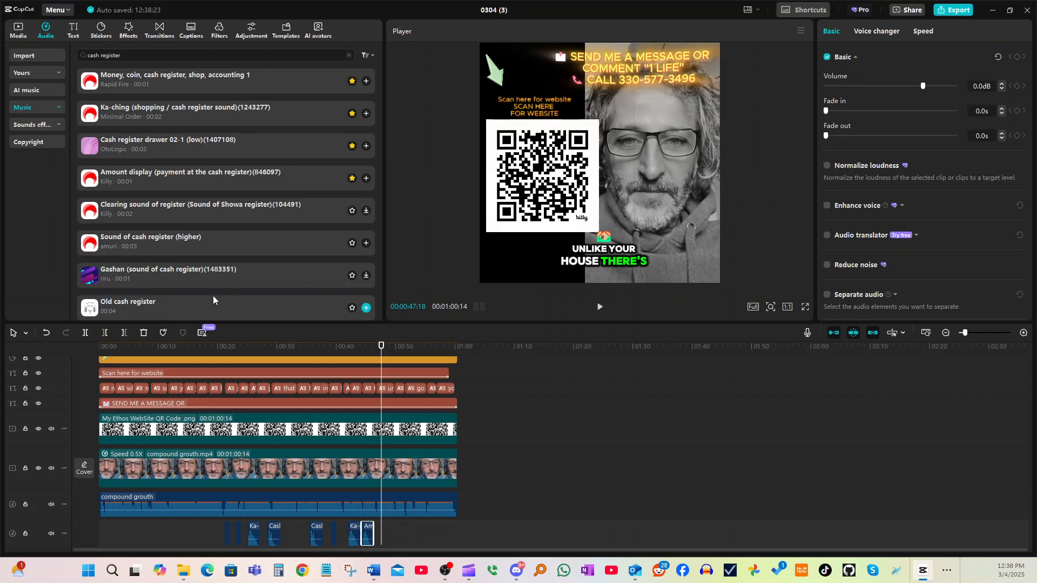
Audition the "Old cash register" sound, and play the video from the beginning to about 22 seconds
left_click(186, 301)
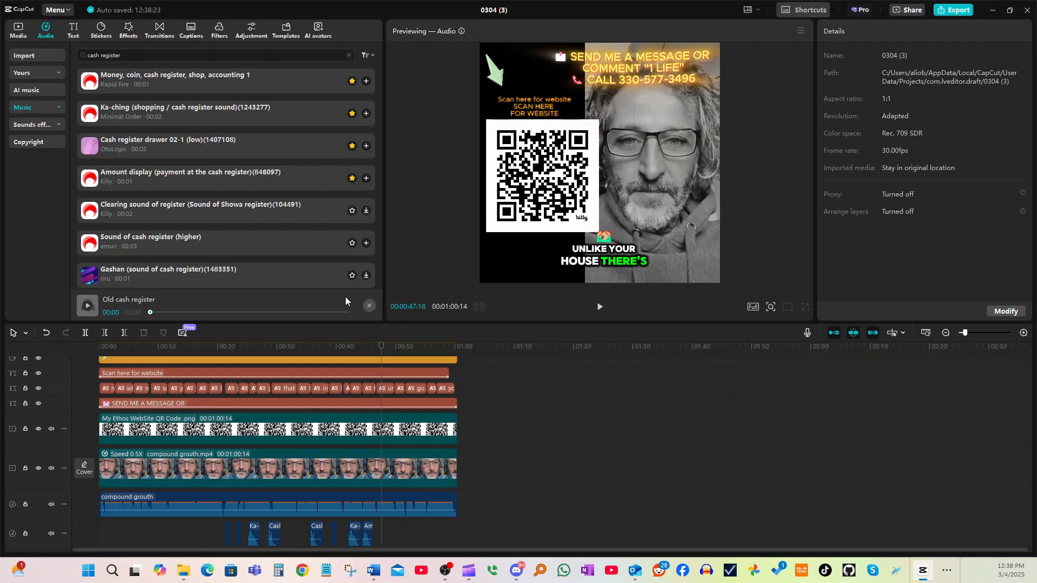
scroll(345, 297, "down", 3)
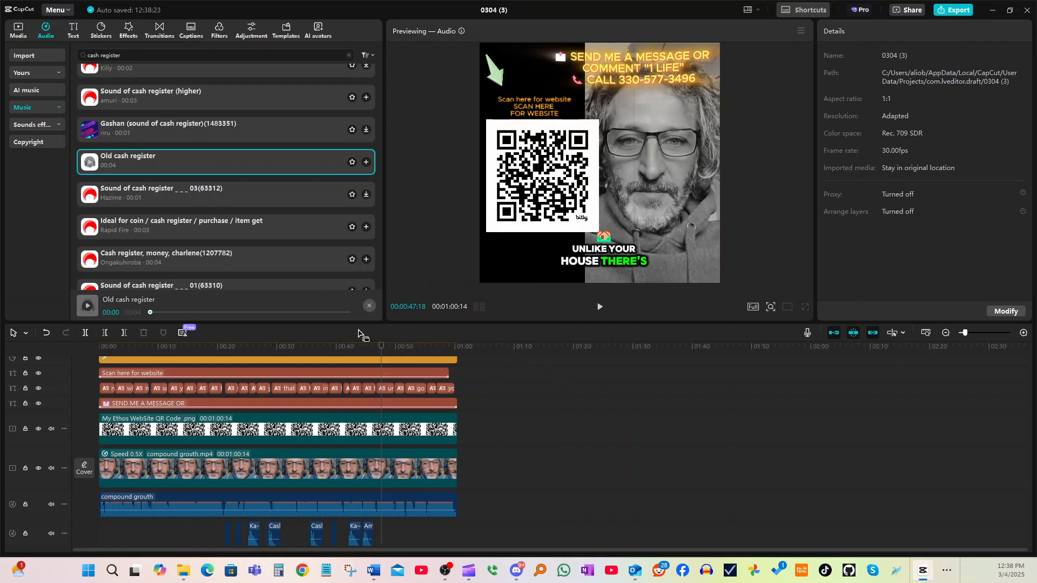
scroll(472, 417, "up", 1)
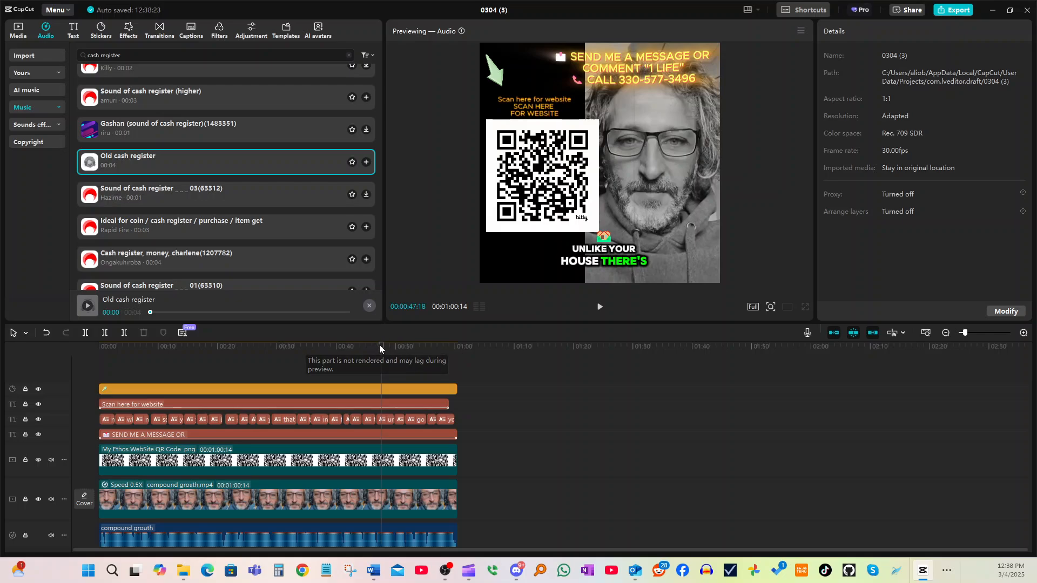
left_click_drag(381, 346, 24, 355)
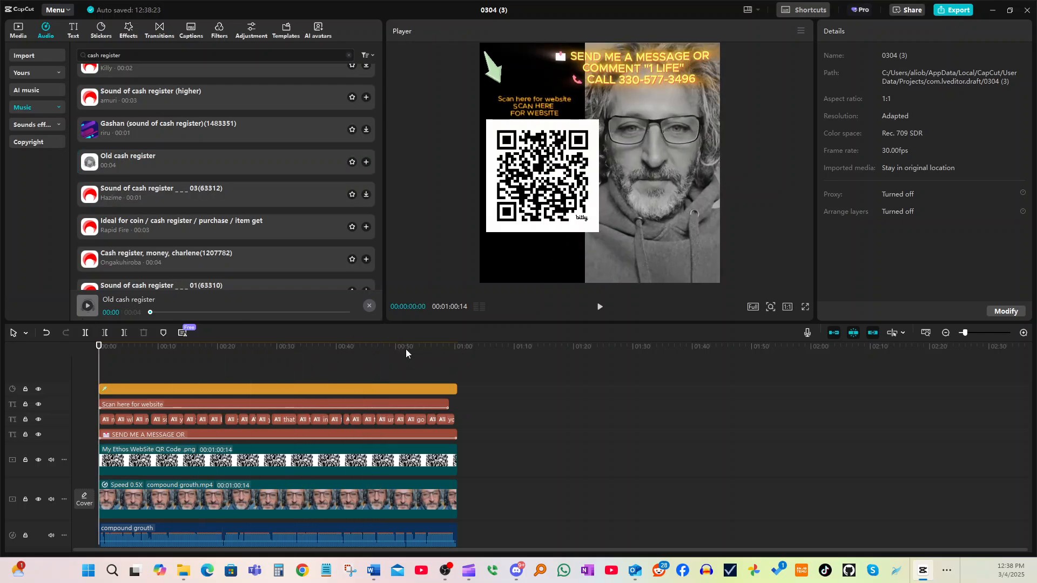
key("space")
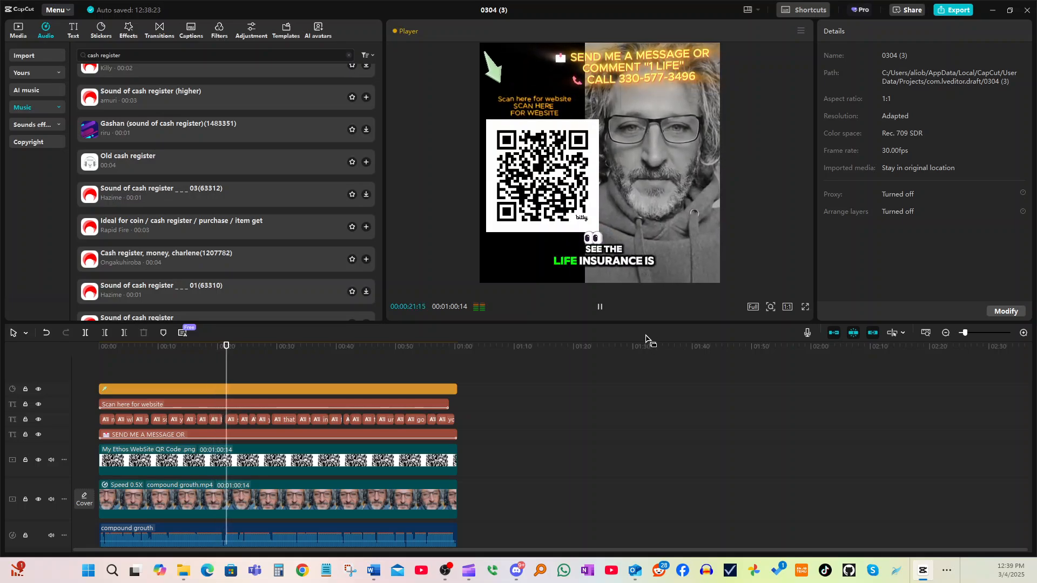
left_click(598, 306)
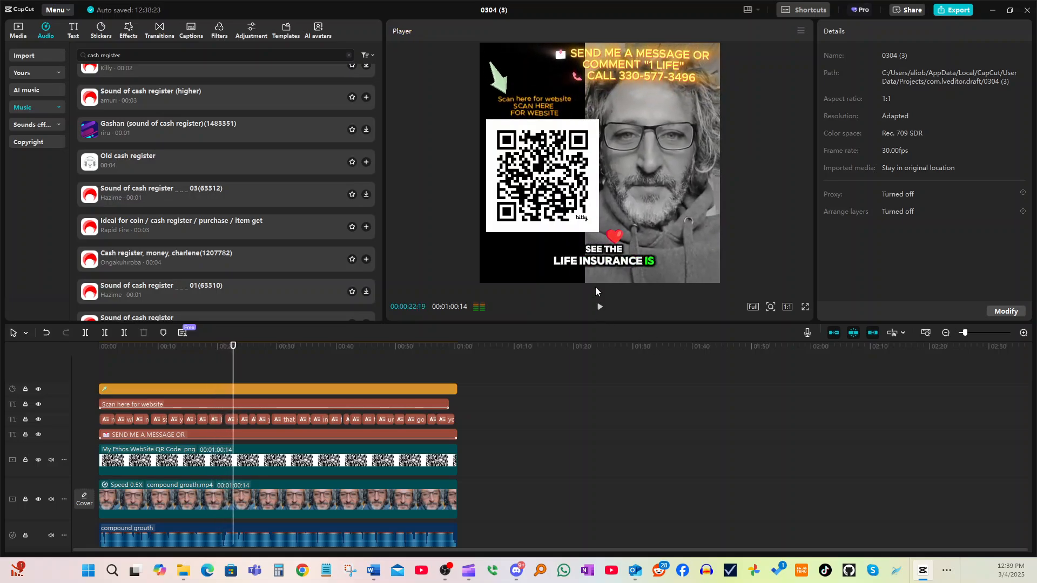
Try magenta F40FA9 and red EC1D1D as the color of the scan text above the QR code, and browse the preset styles
left_click(538, 107)
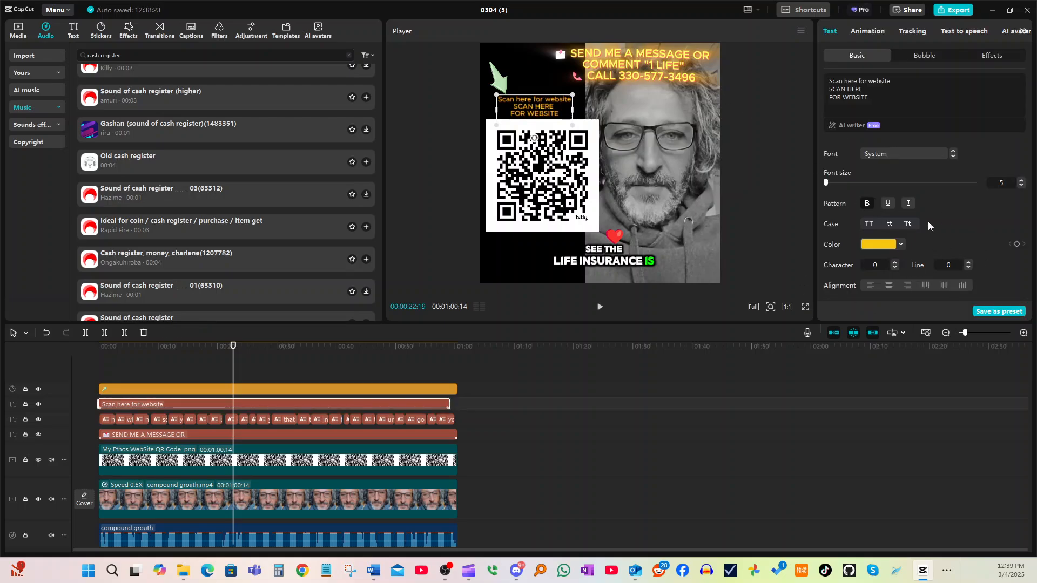
left_click(898, 245)
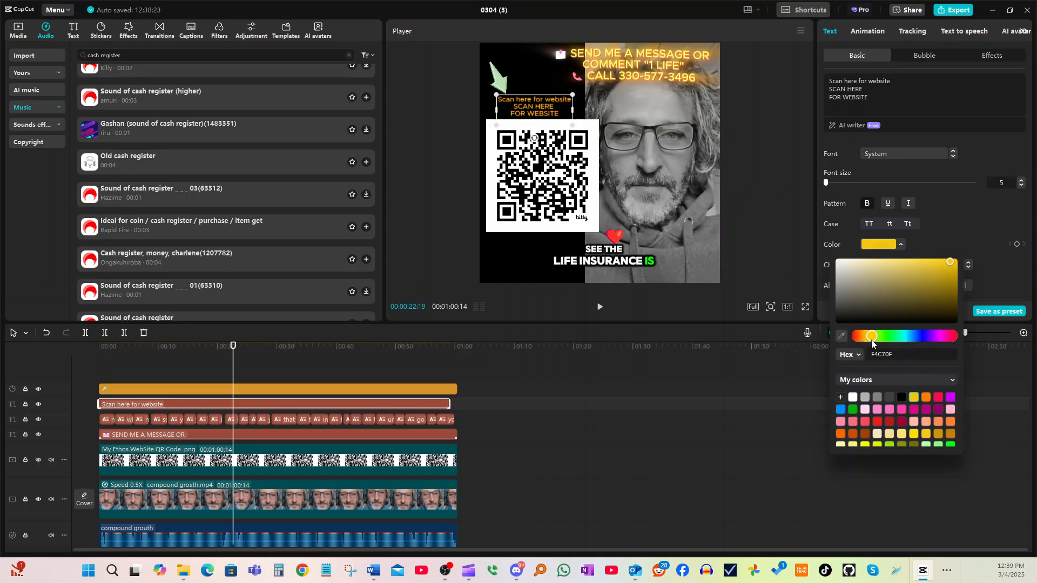
left_click_drag(871, 336, 977, 332)
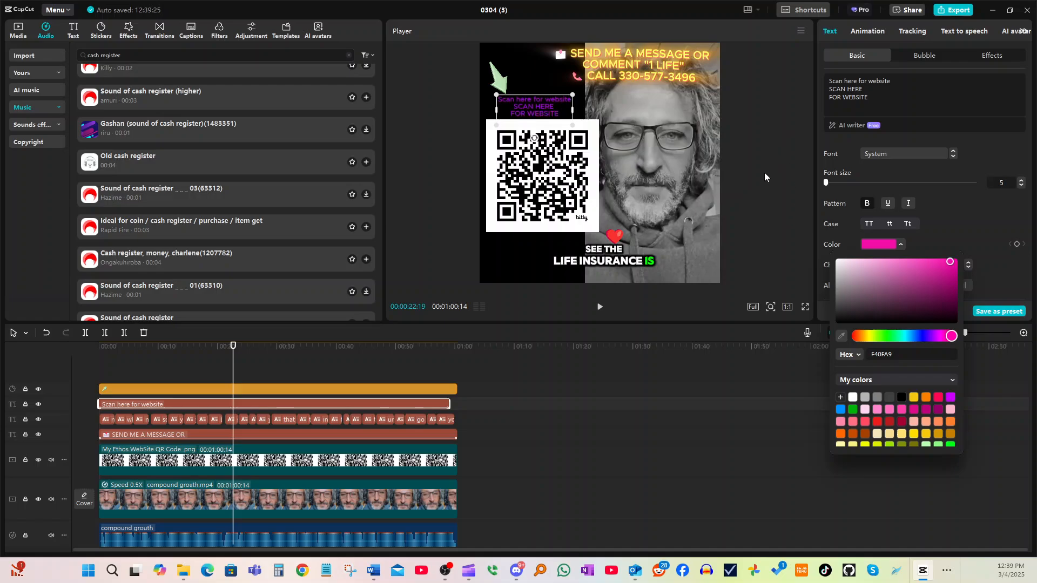
left_click(876, 421)
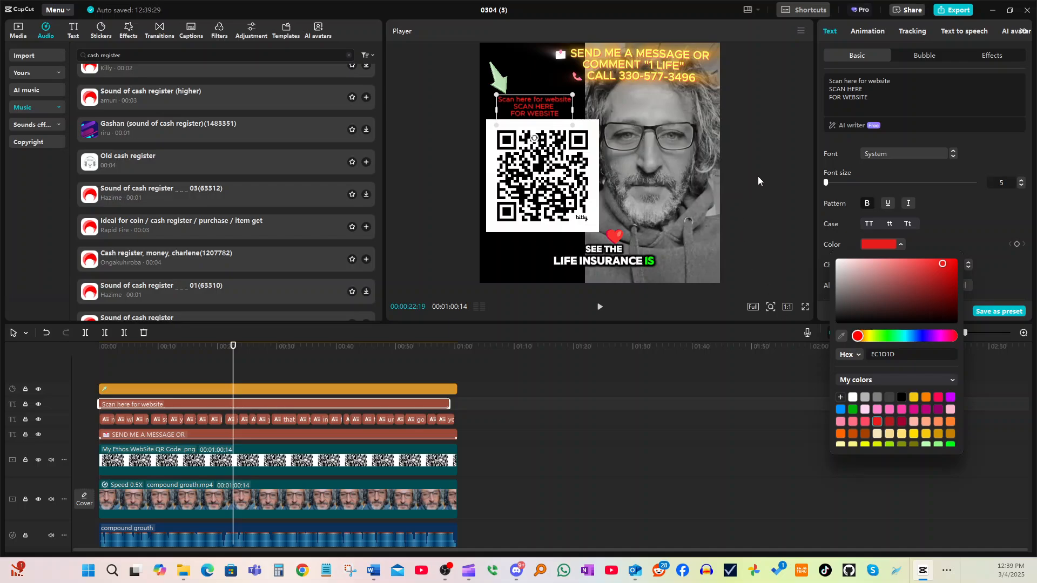
left_click(890, 203)
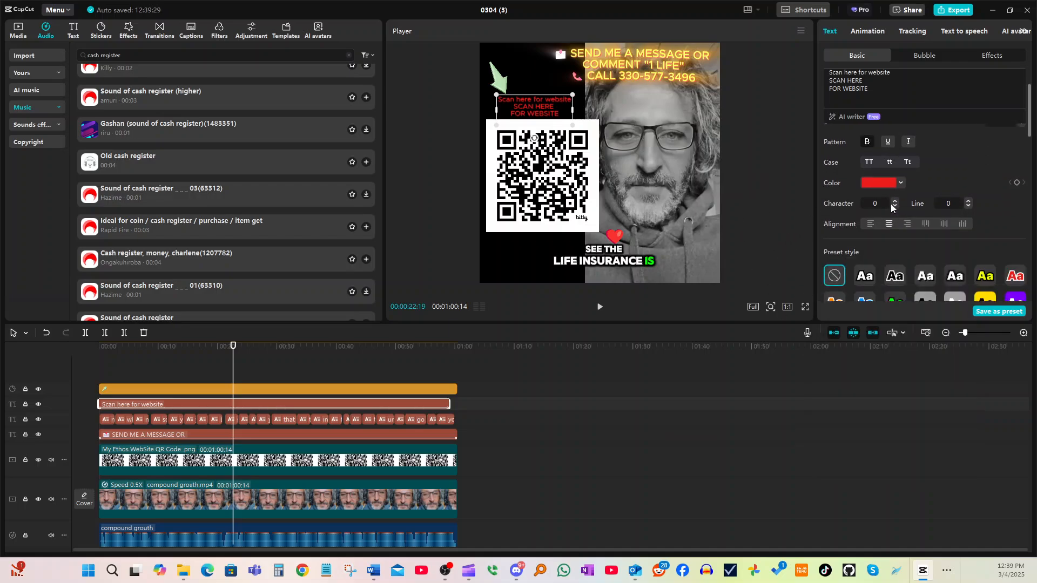
scroll(896, 205, "down", 5)
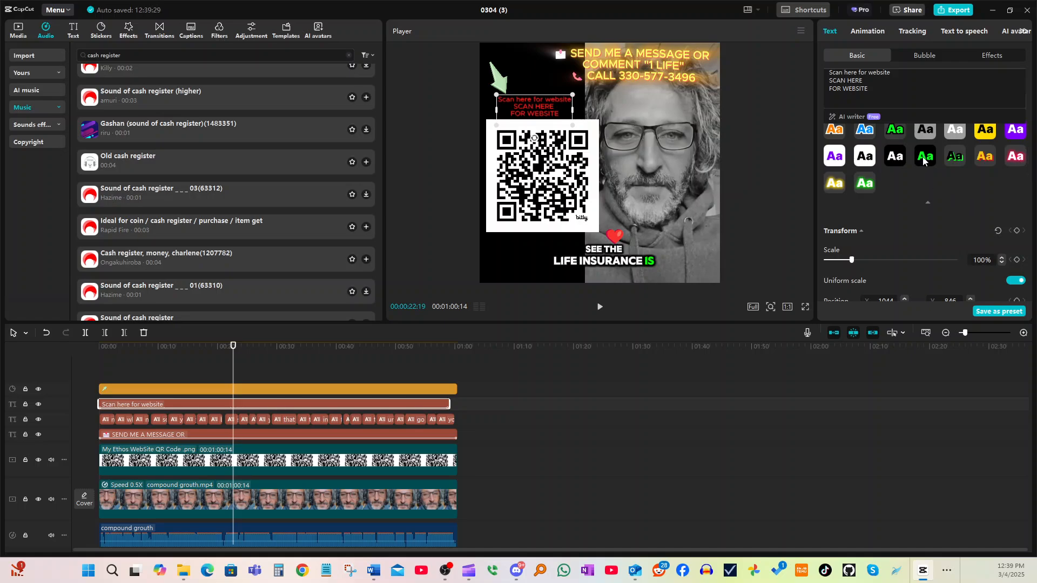
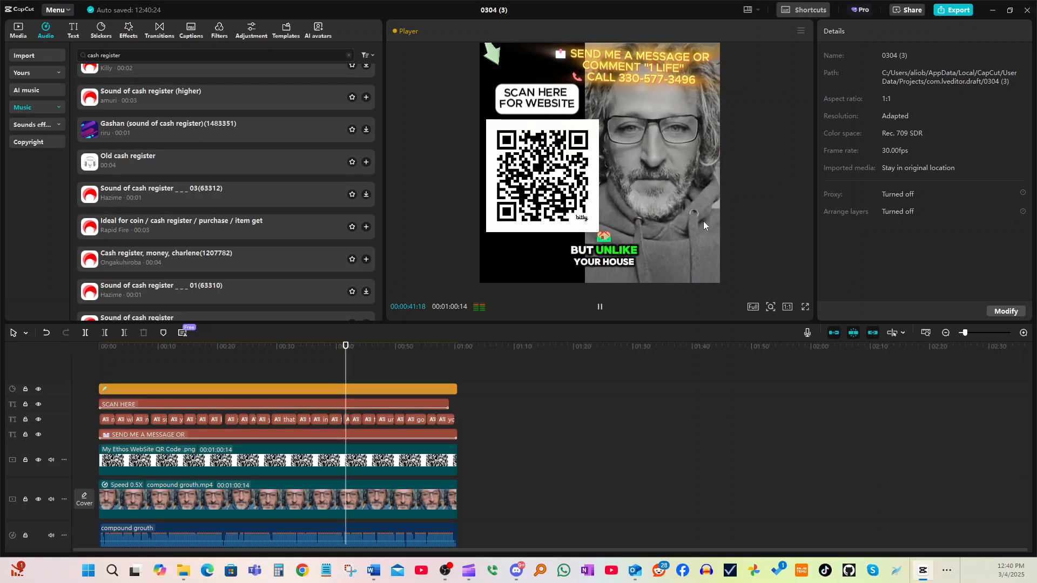
Pause at about 44 seconds and examine the talking-head clip's color and lightness adjustments
left_click(599, 307)
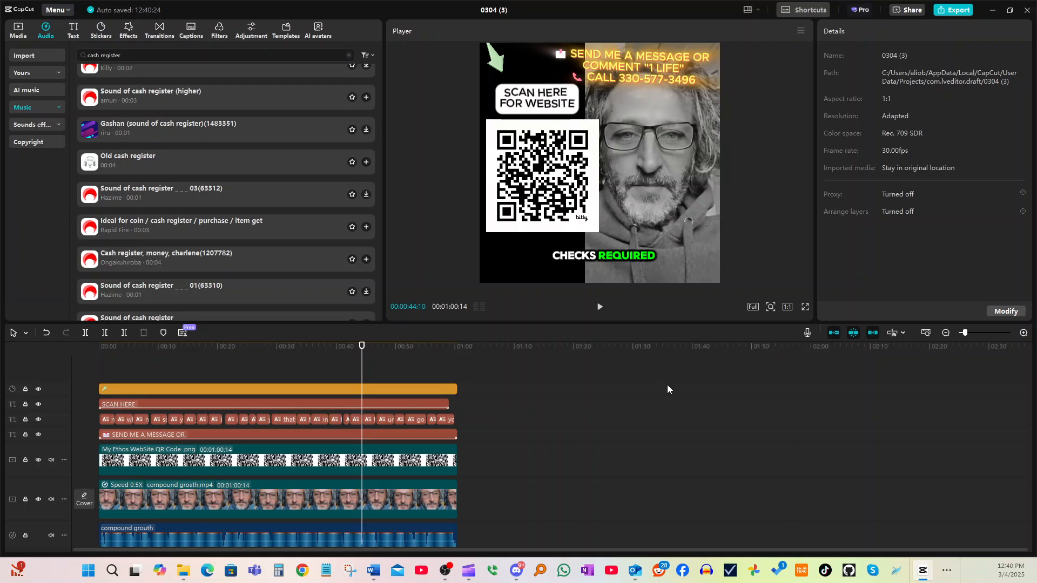
left_click(18, 31)
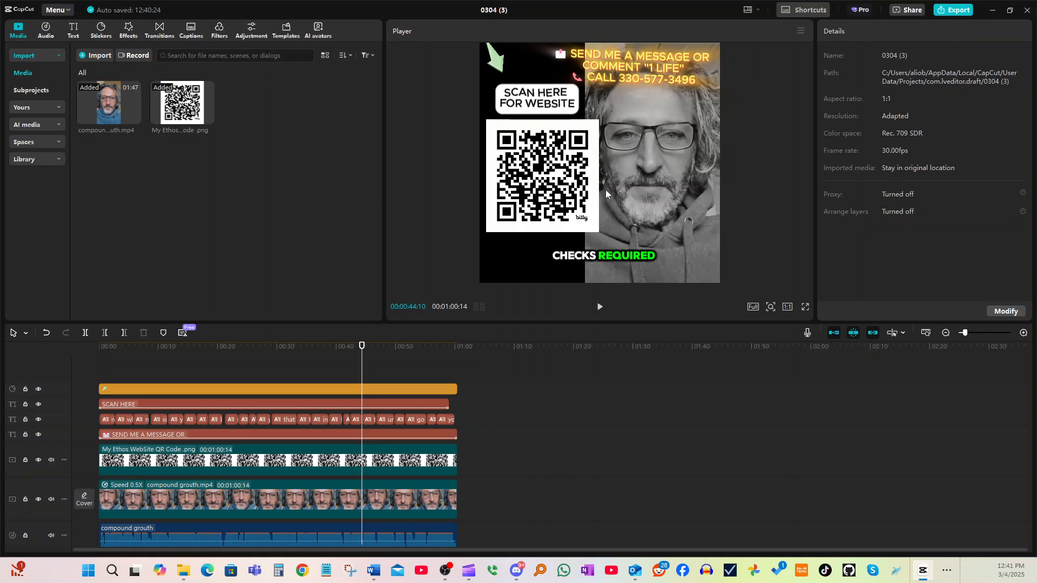
left_click(660, 176)
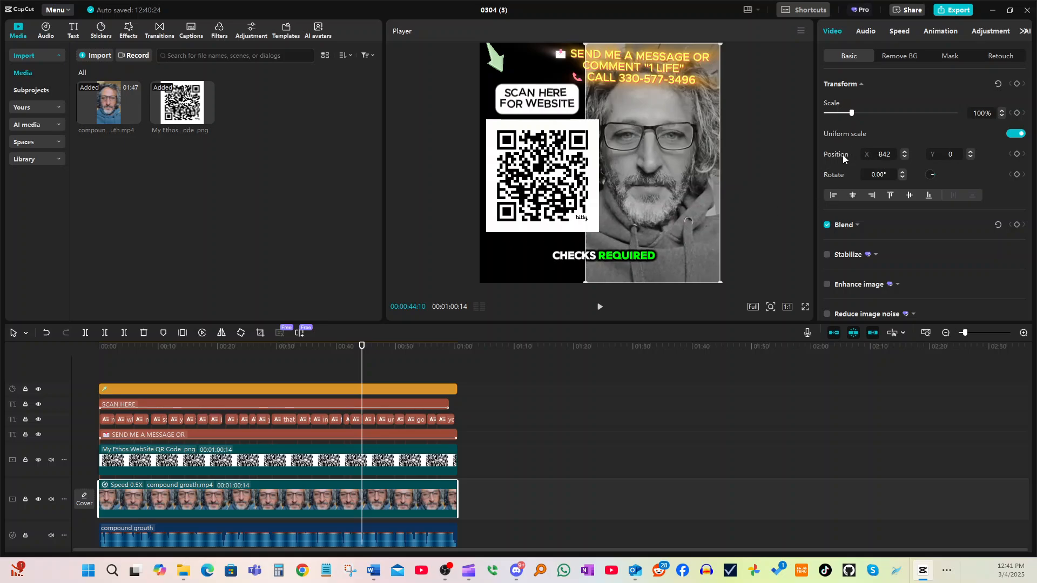
left_click(989, 36)
scroll(912, 219, "down", 3)
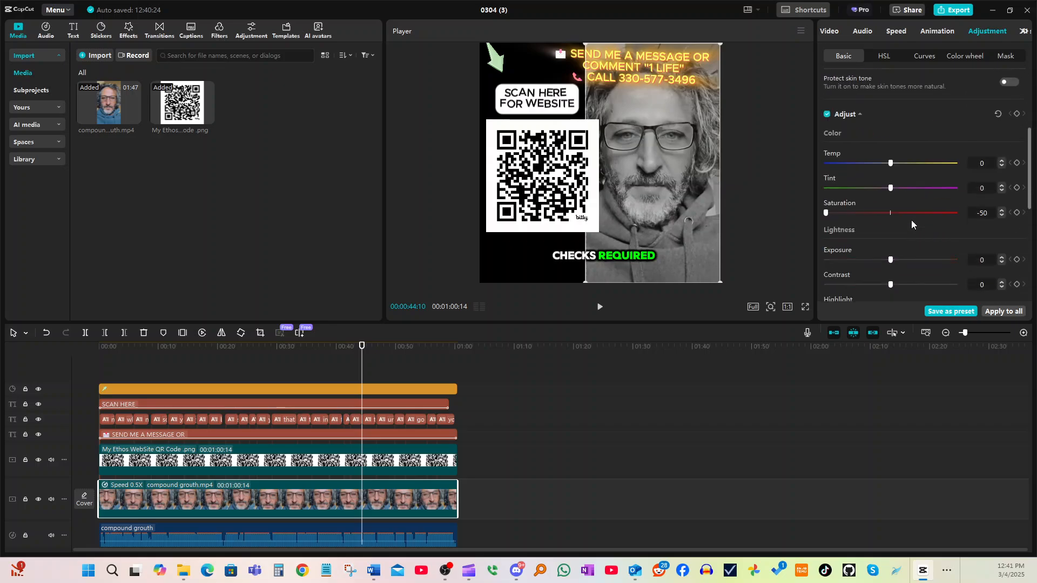
scroll(911, 219, "down", 2)
scroll(911, 219, "up", 6)
scroll(911, 218, "down", 2)
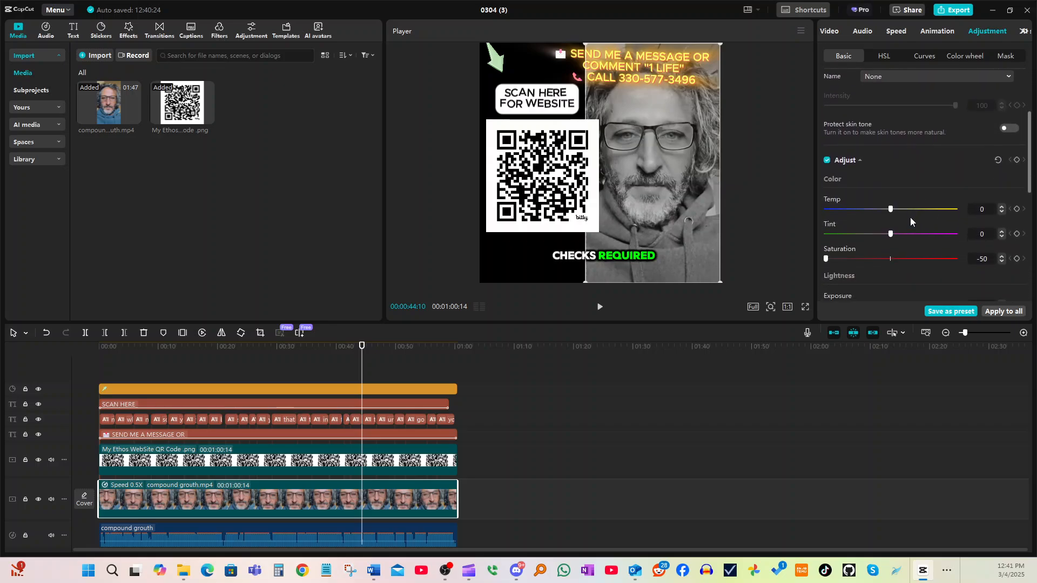
scroll(909, 217, "down", 1)
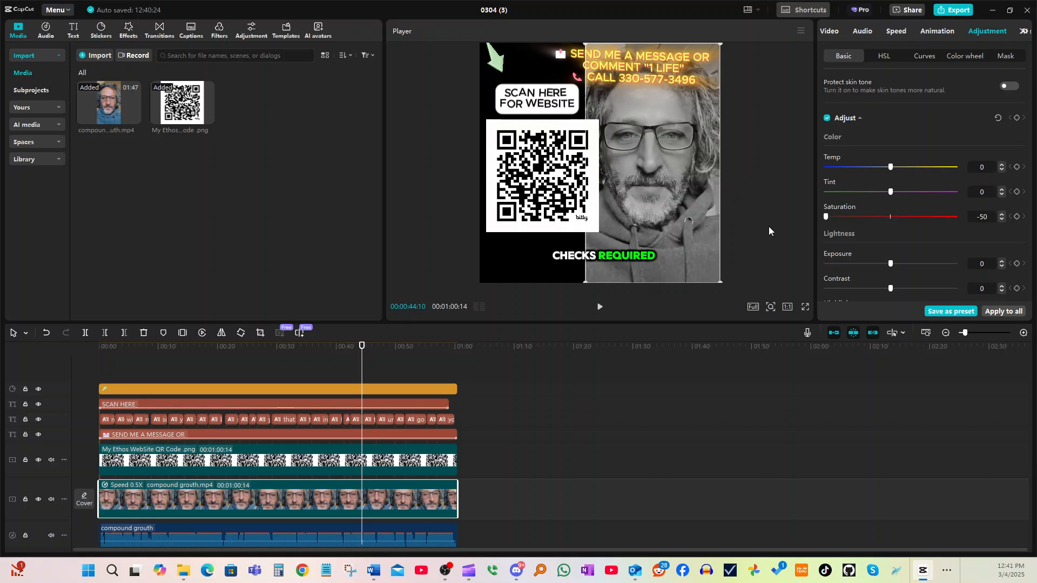
left_click(763, 201)
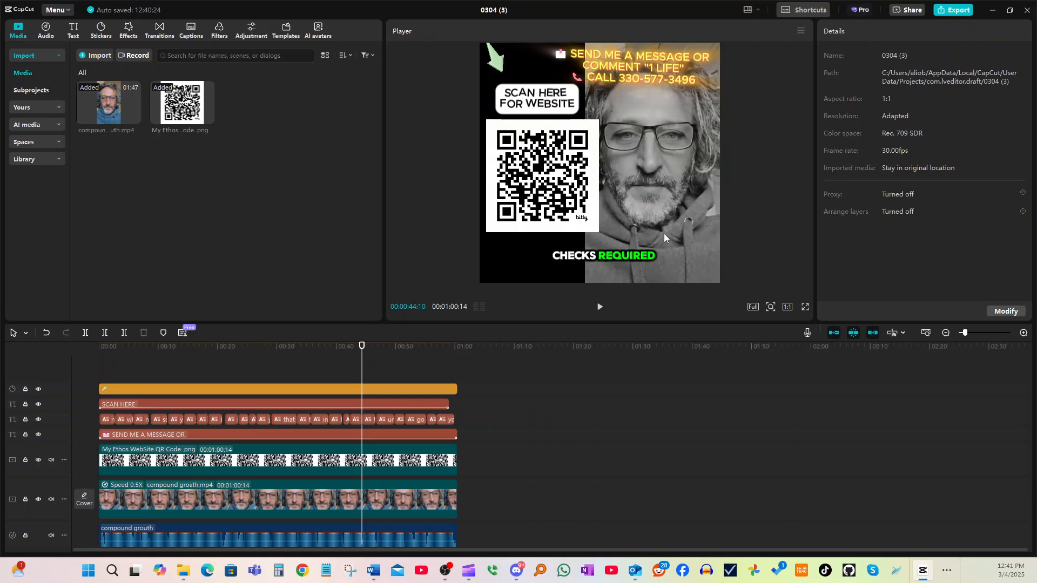
Play the video to about 49 seconds and move the captions slightly down and to the right
left_click(600, 307)
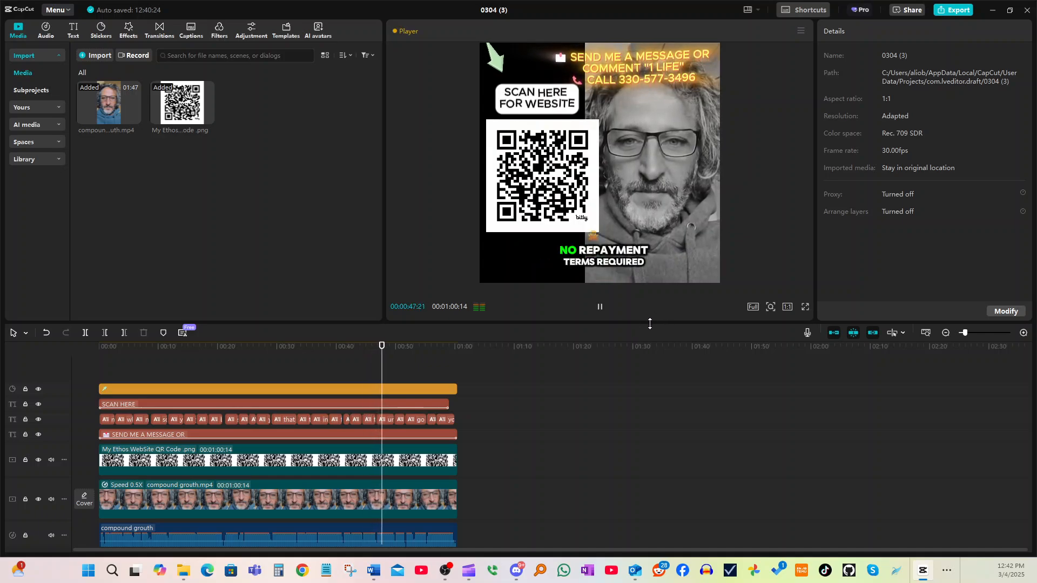
left_click(600, 309)
left_click_drag(609, 261, 630, 268)
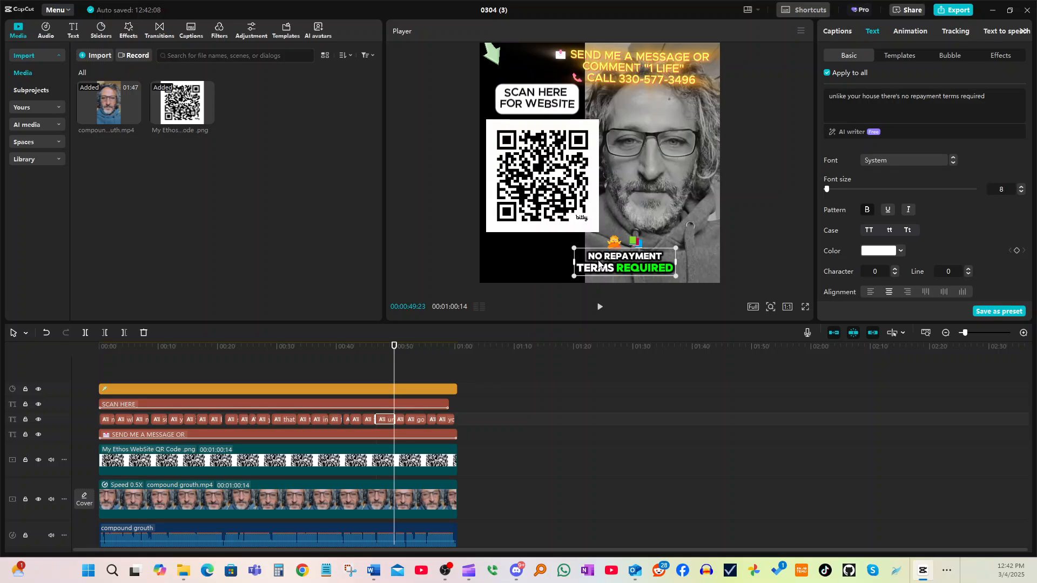
left_click(726, 217)
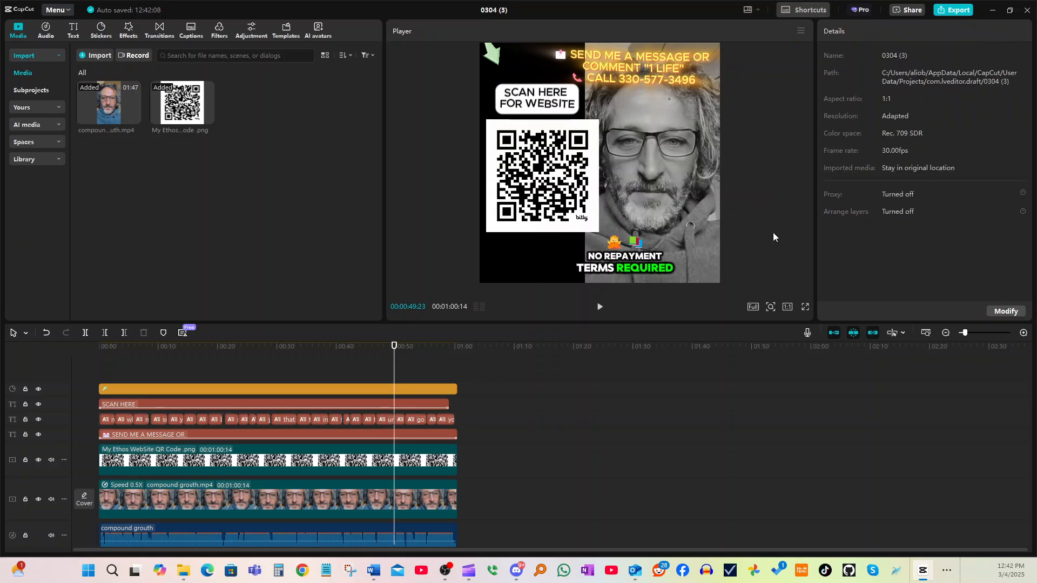
Play the video to about 55 seconds and export it as "Life insurance 3 4 25" in 1080P, H.264, mp4 at 30fps
left_click(599, 307)
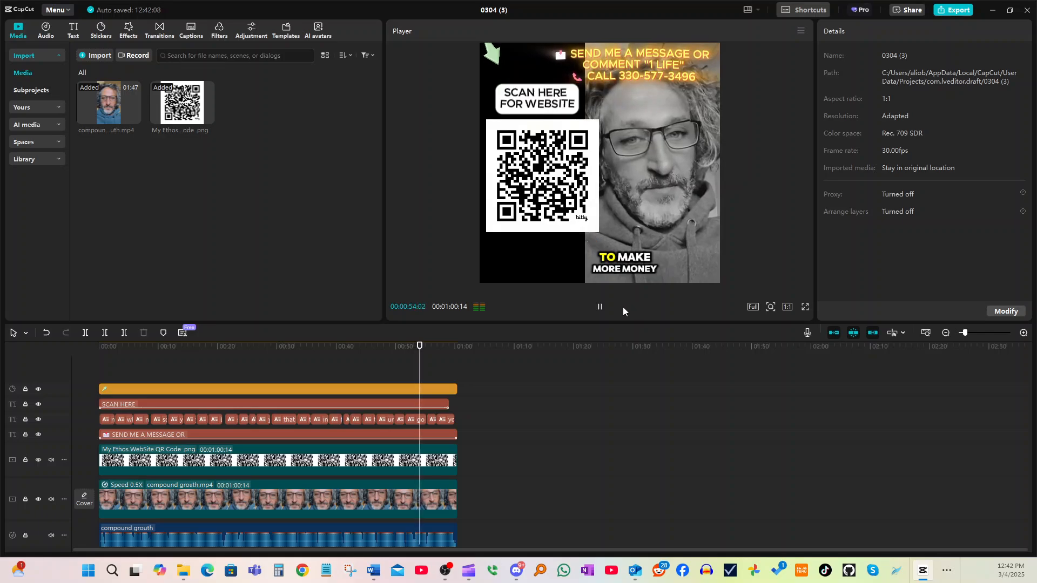
left_click(600, 308)
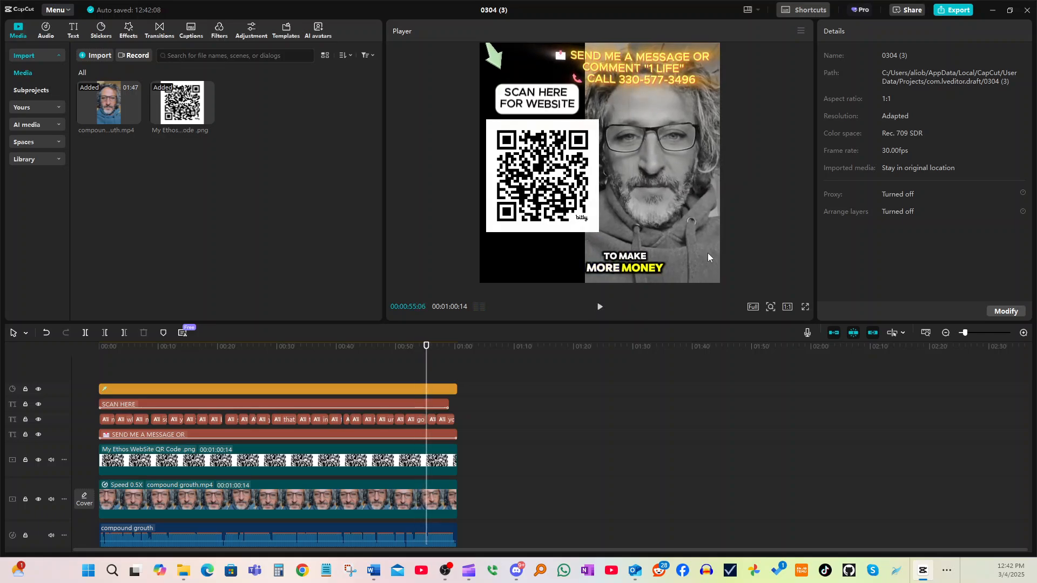
left_click(947, 17)
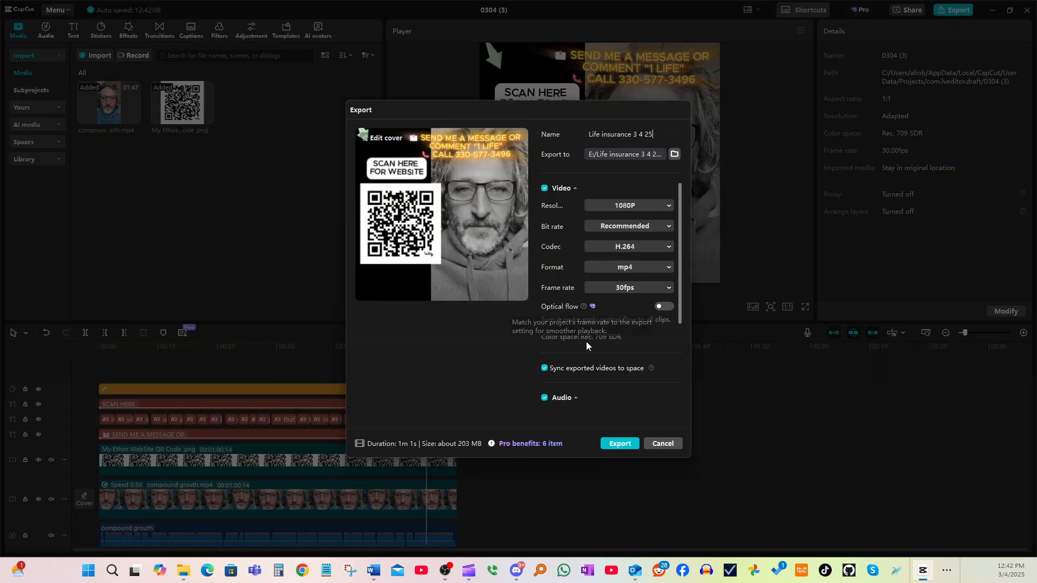
left_click(611, 288)
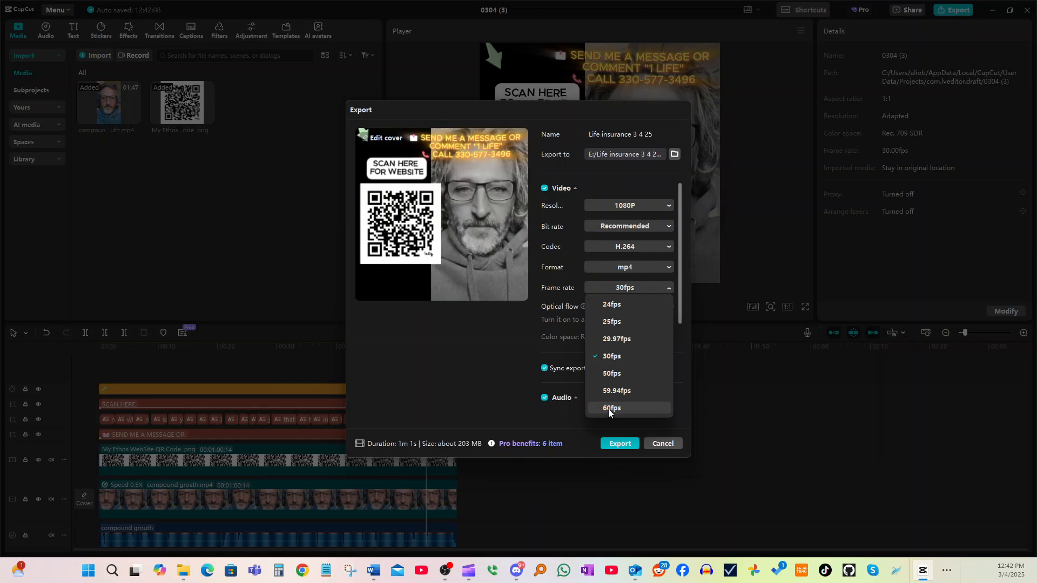
left_click(461, 384)
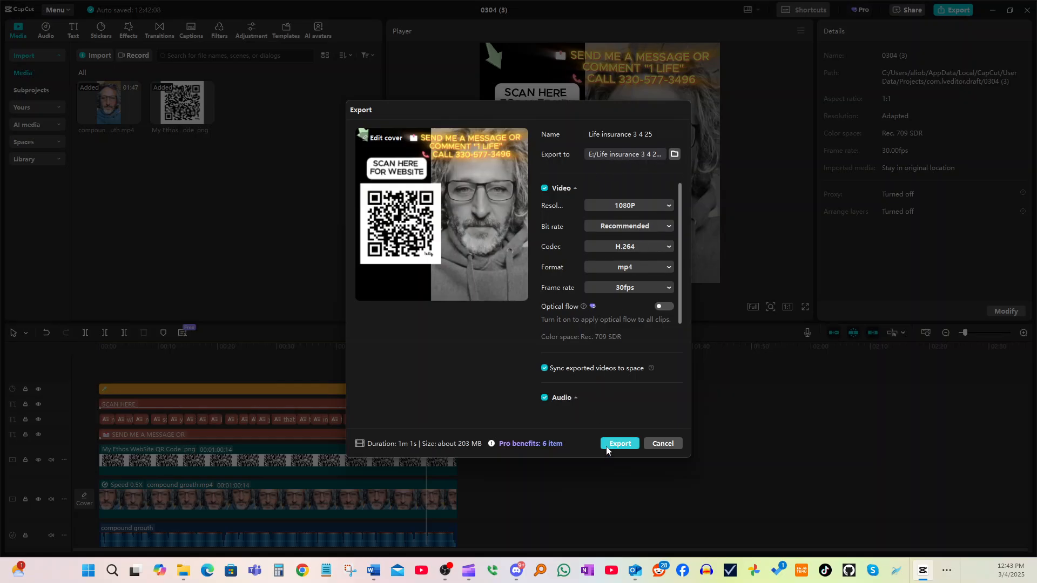
left_click(620, 444)
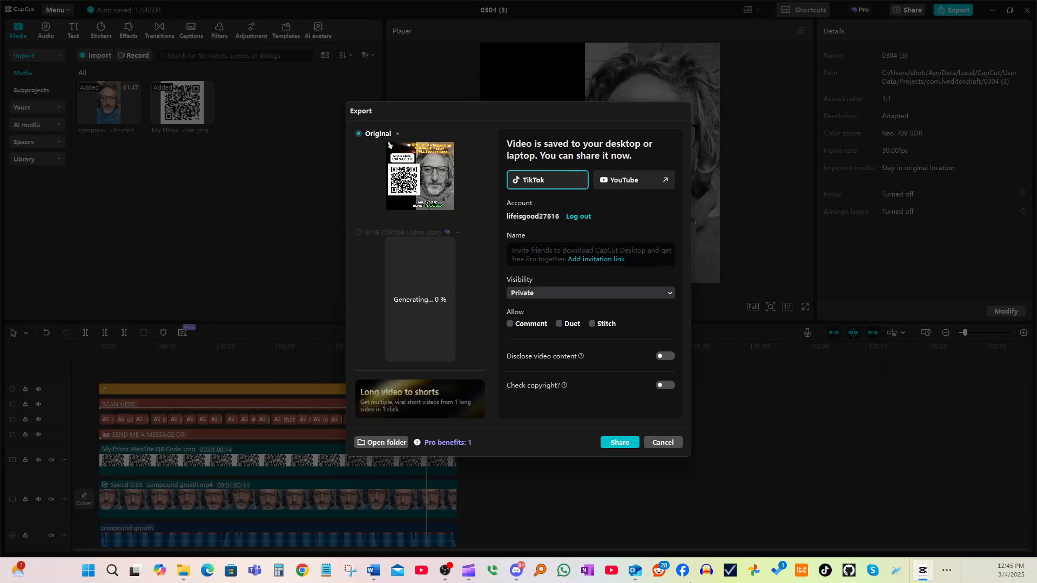
Name the TikTok post "life insurance 3 4 25" and set its visibility to Public
left_click(529, 258)
type("life")
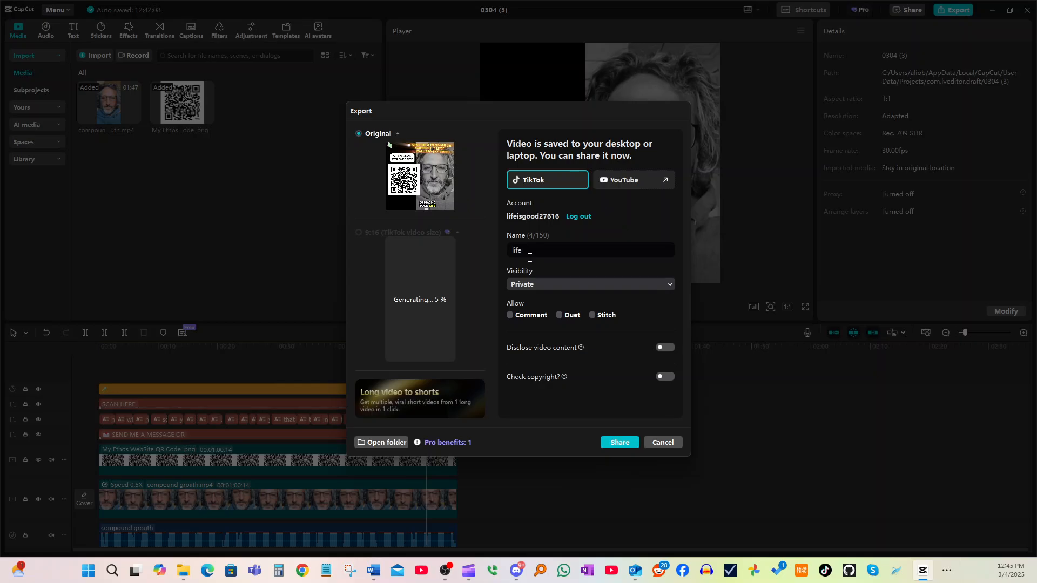
type(" insur")
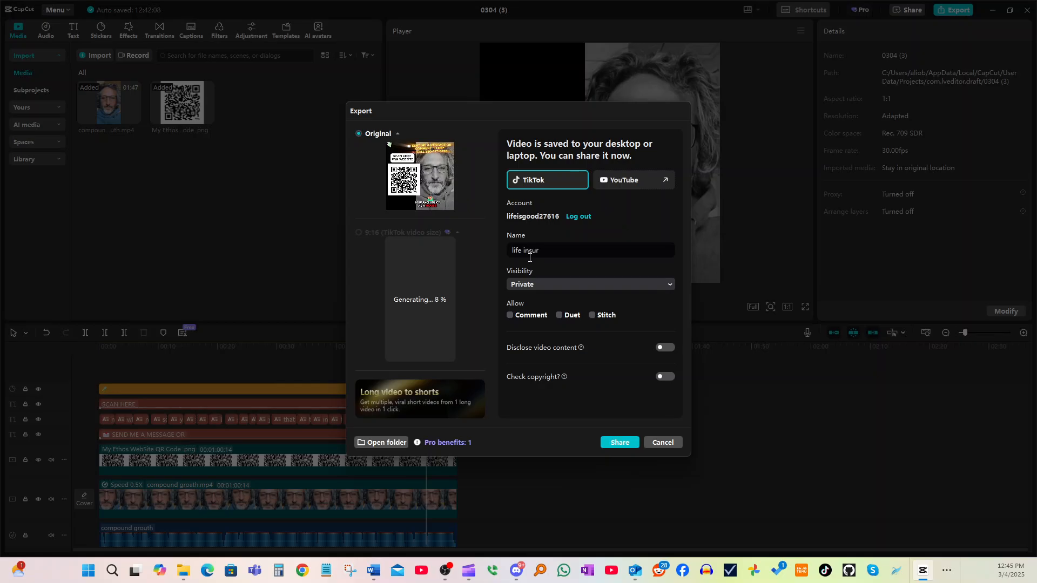
type("a")
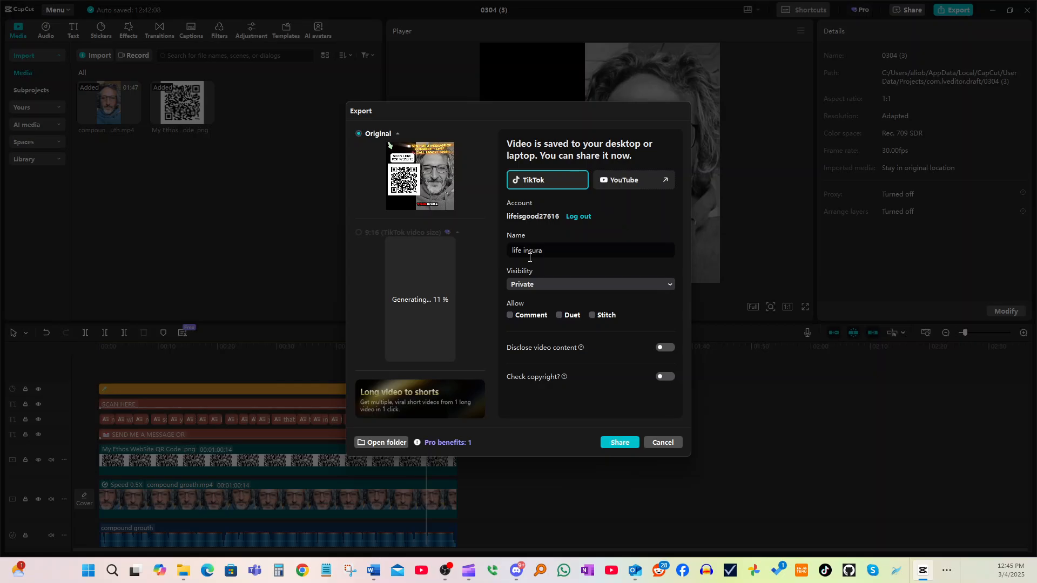
type("nce")
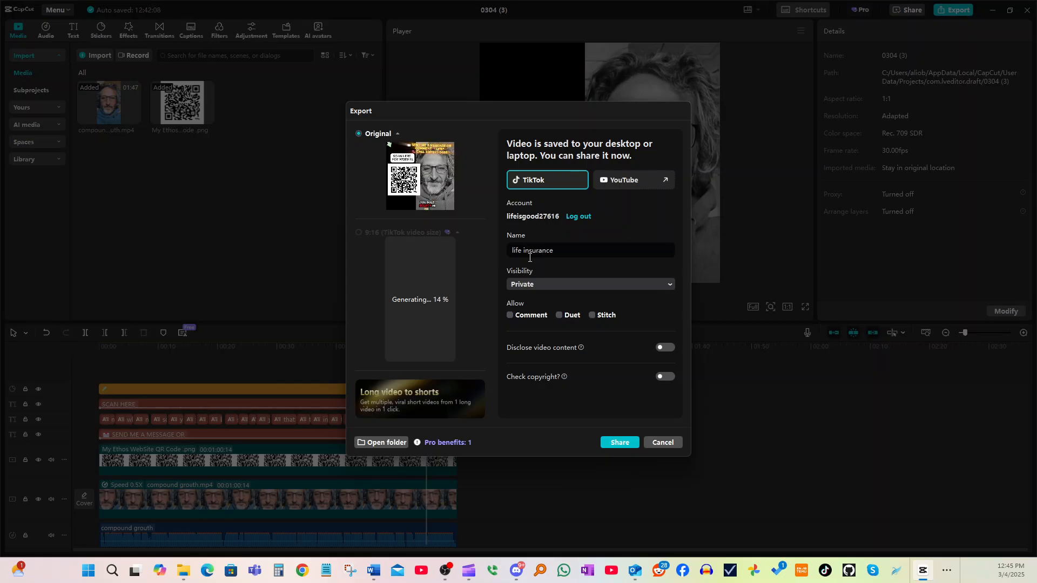
type(" 3 4 25")
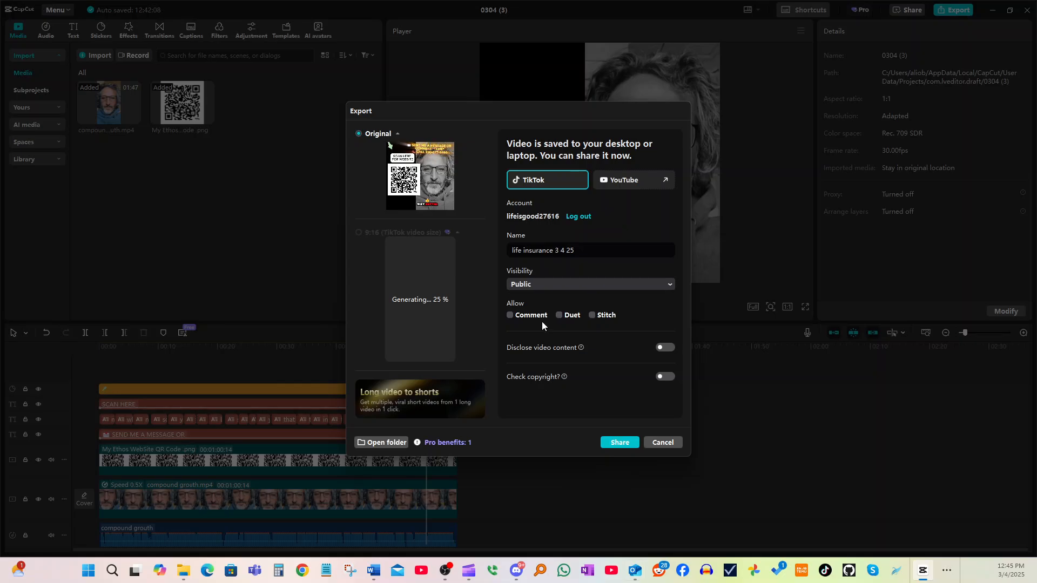
Allow Comment, Duet and Stitch on the TikTok post and share the video
left_click(542, 320)
left_click(560, 315)
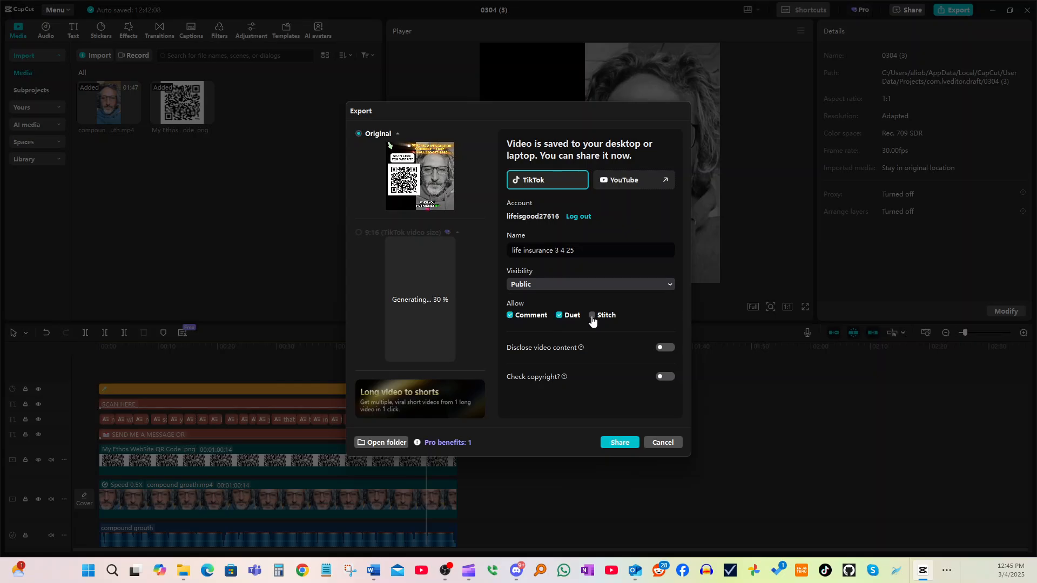
left_click(592, 317)
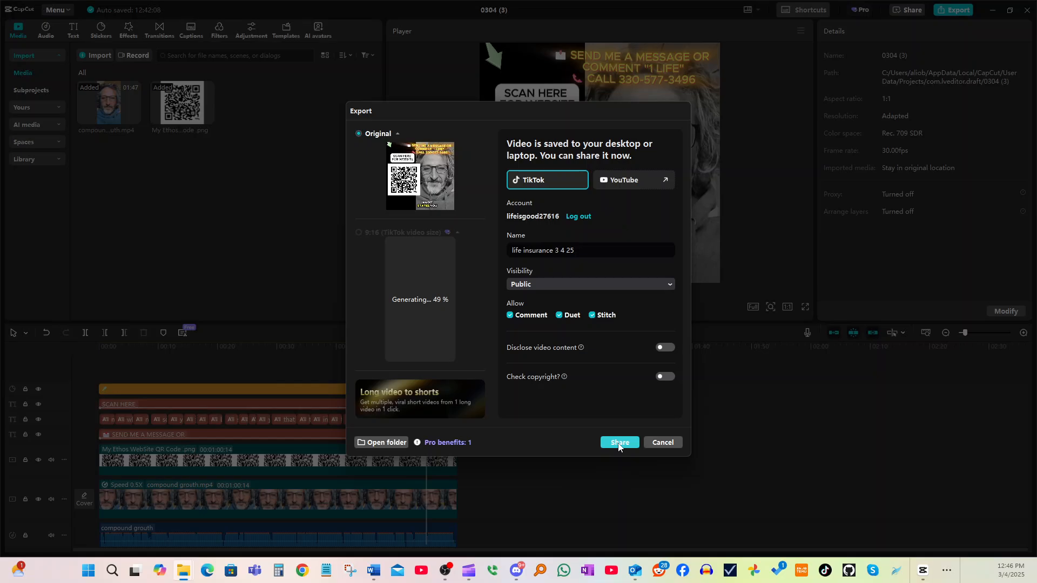
left_click(619, 443)
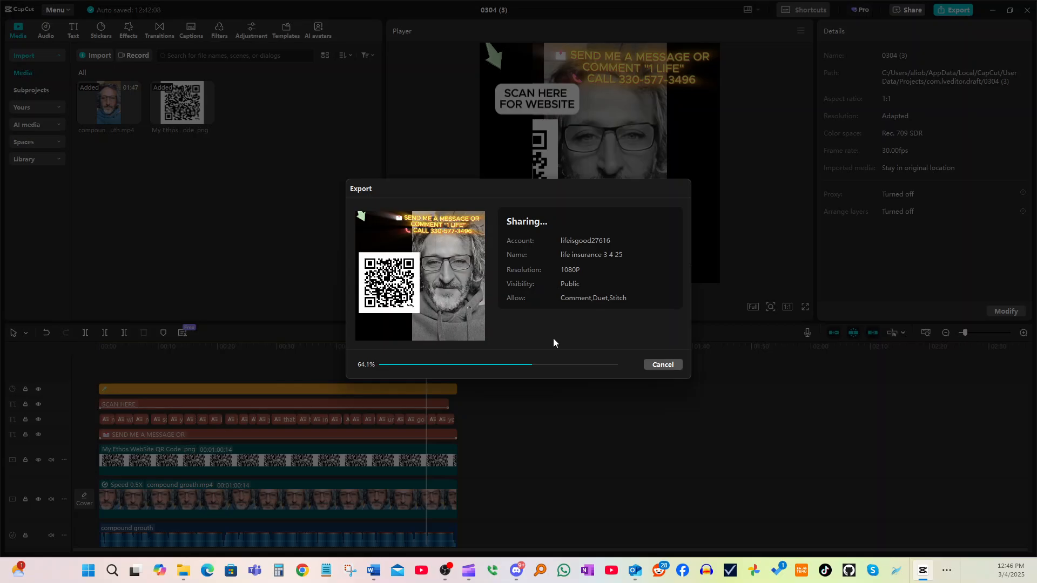
Dismiss the export dialog once sharing finishes and close the project's editing window
mouse_move(464, 340)
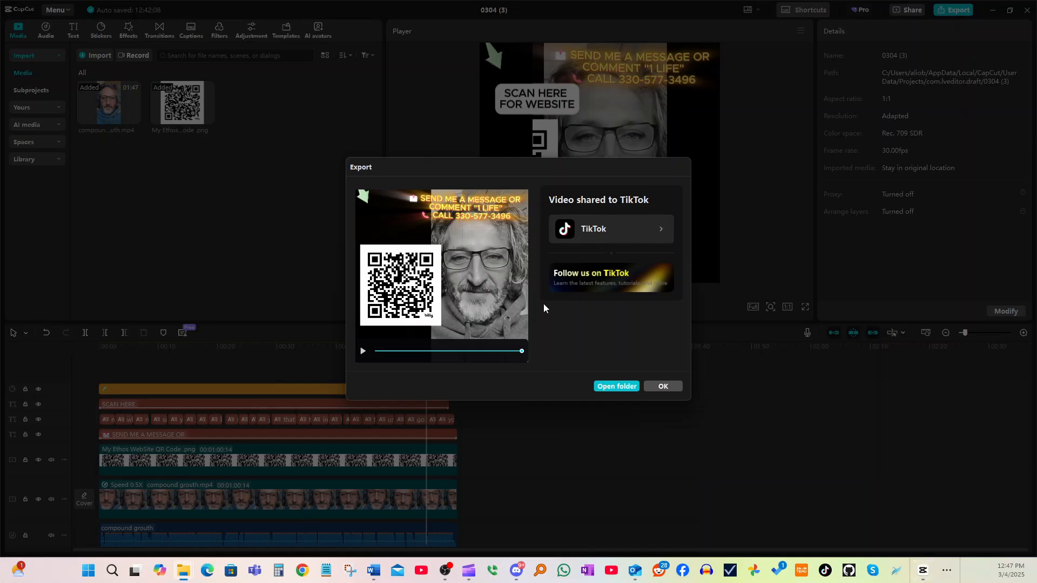
left_click(666, 387)
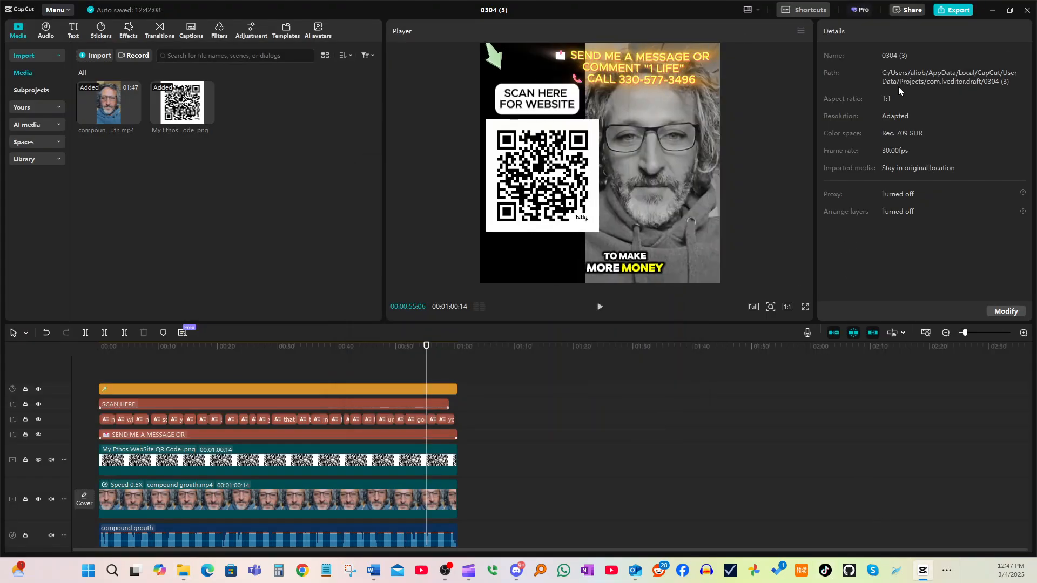
left_click(1027, 12)
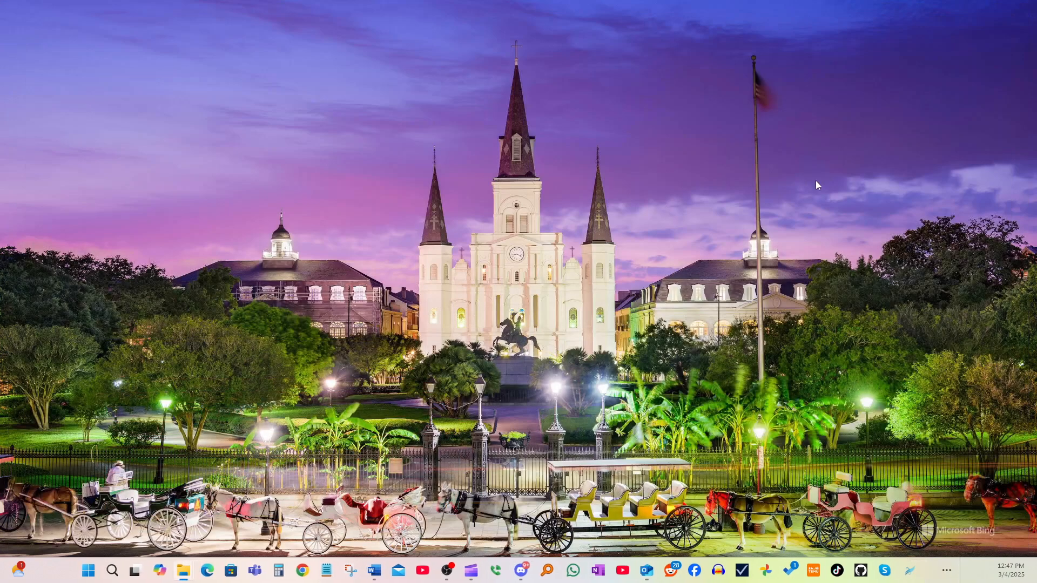
left_click(445, 570)
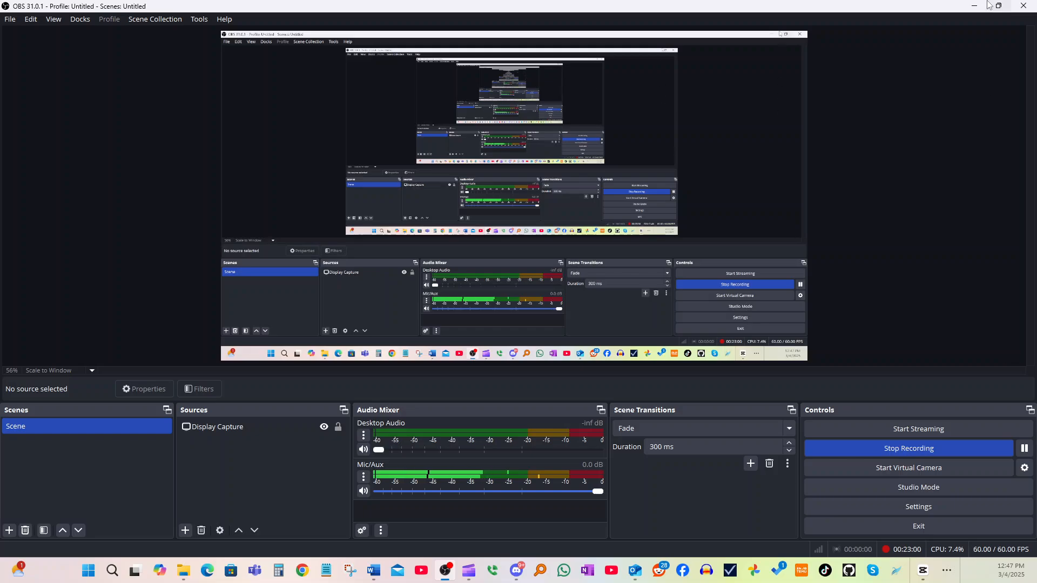
left_click_drag(824, 7, 1036, 8)
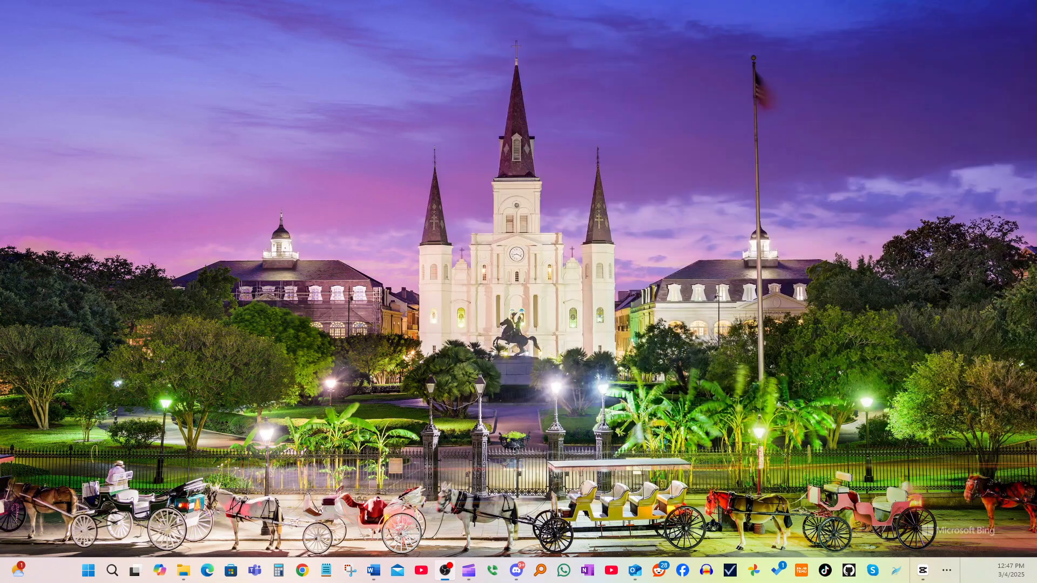